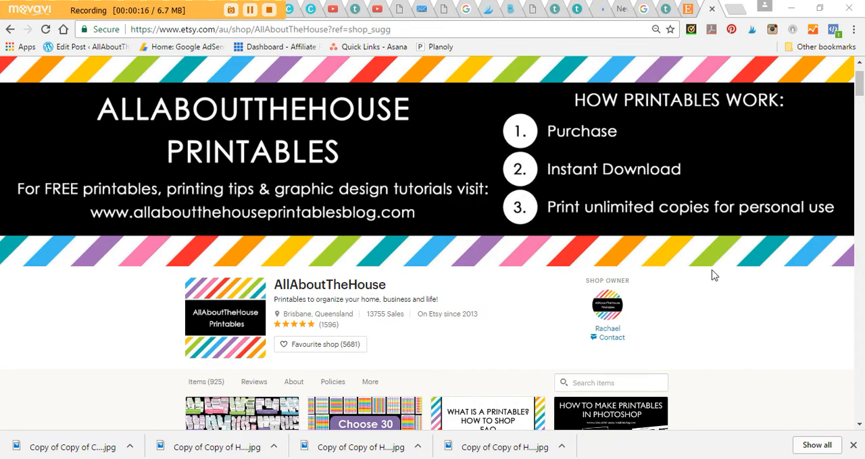
- Open the How to Make Printables in Photoshop course page and expand its full class curriculum
{"action": "left_click", "coordinate": [664, 14]}
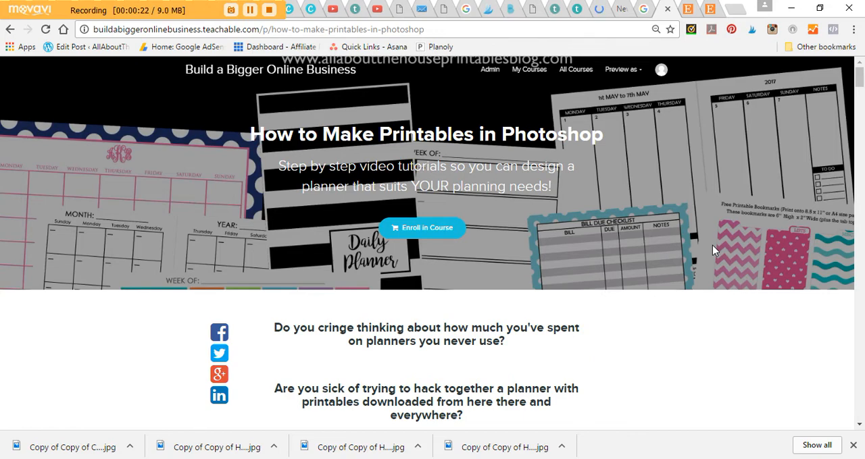
{"action": "scroll", "coordinate": [713, 248], "scroll_direction": "down", "scroll_amount": 10}
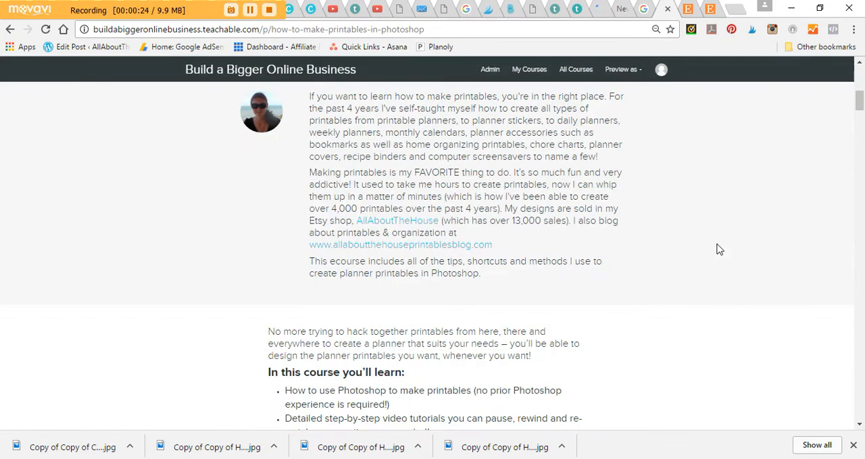
{"action": "scroll", "coordinate": [723, 246], "scroll_direction": "down", "scroll_amount": 9}
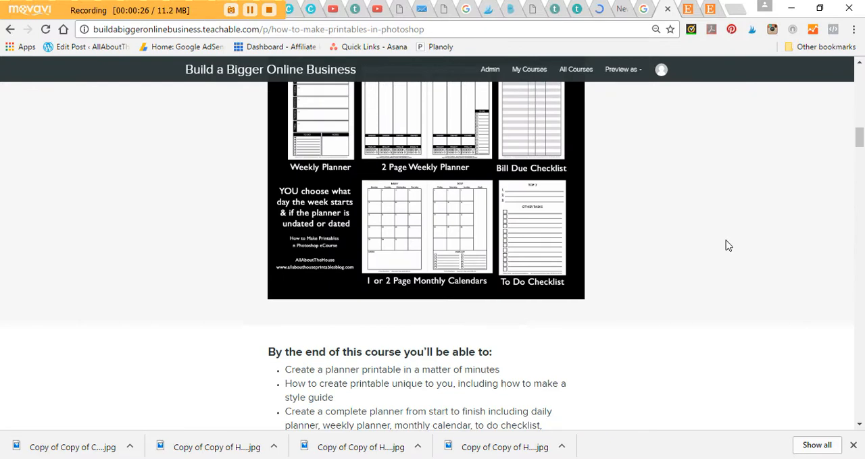
{"action": "scroll", "coordinate": [728, 246], "scroll_direction": "down", "scroll_amount": 10}
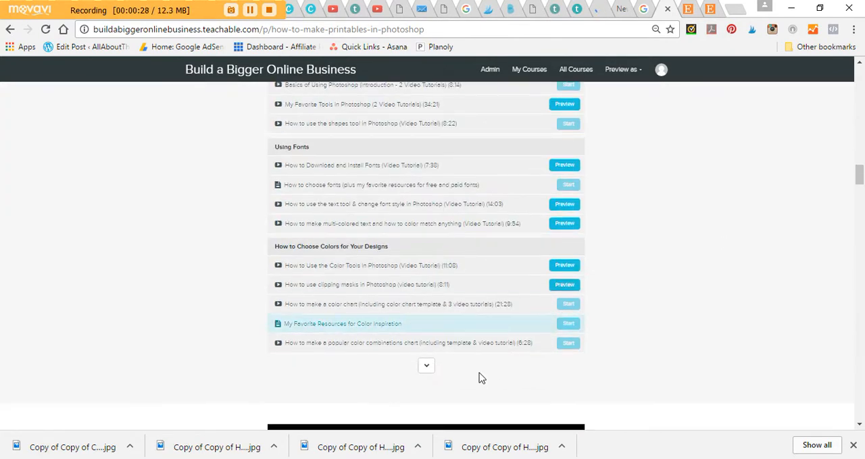
{"action": "left_click", "coordinate": [427, 369]}
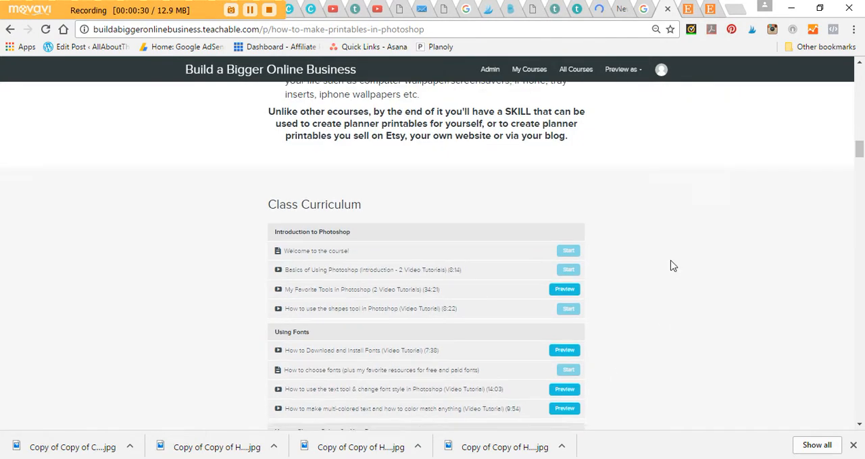
- Review the lessons in the course curriculum and the sample planner pages on the course page
{"action": "scroll", "coordinate": [672, 261], "scroll_direction": "down", "scroll_amount": 5}
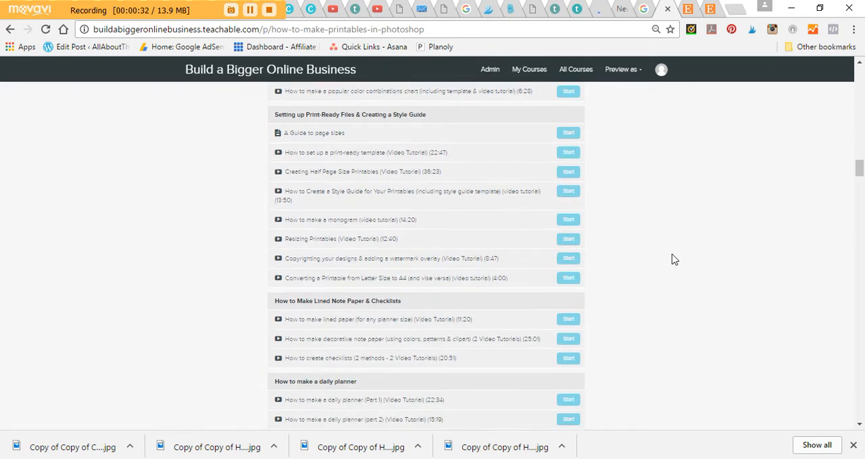
{"action": "scroll", "coordinate": [673, 259], "scroll_direction": "down", "scroll_amount": 2}
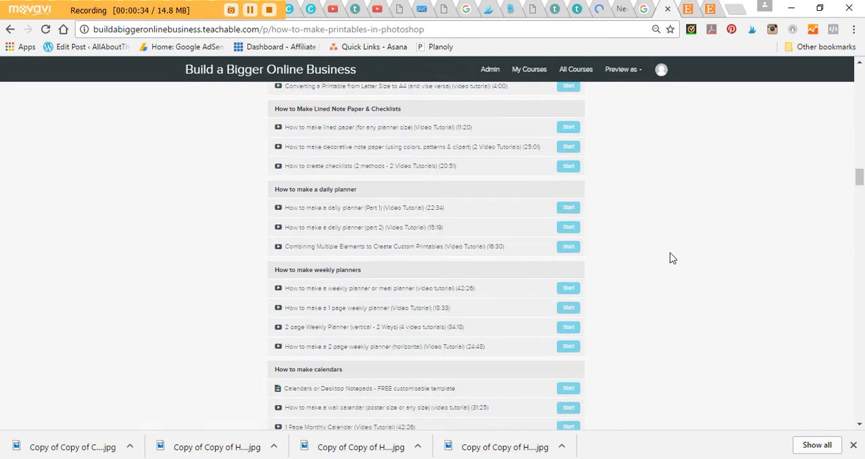
{"action": "scroll", "coordinate": [673, 259], "scroll_direction": "down", "scroll_amount": 3}
{"action": "scroll", "coordinate": [685, 258], "scroll_direction": "down", "scroll_amount": 3}
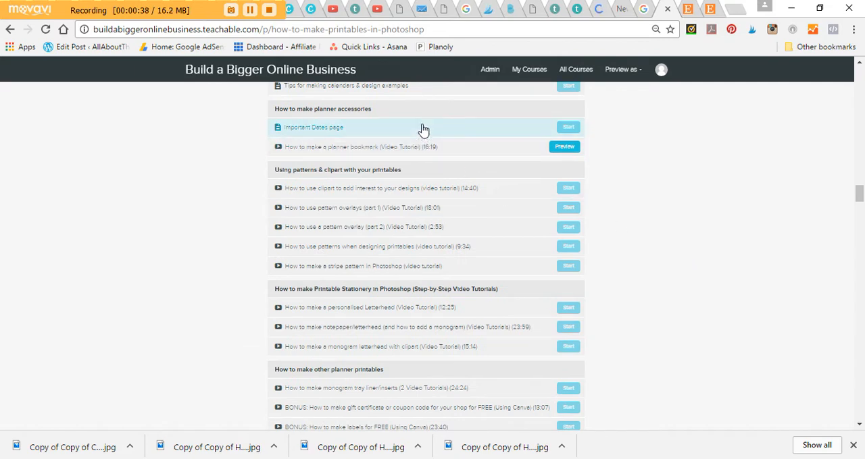
{"action": "scroll", "coordinate": [727, 258], "scroll_direction": "down", "scroll_amount": 5}
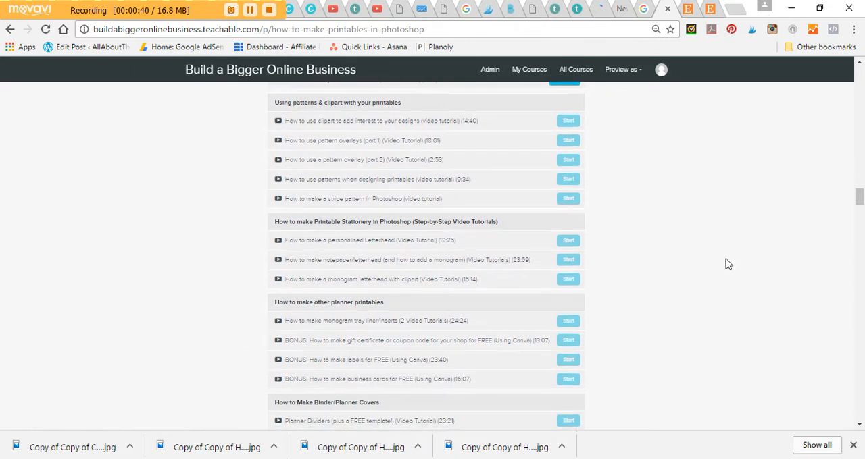
{"action": "scroll", "coordinate": [727, 261], "scroll_direction": "down", "scroll_amount": 4}
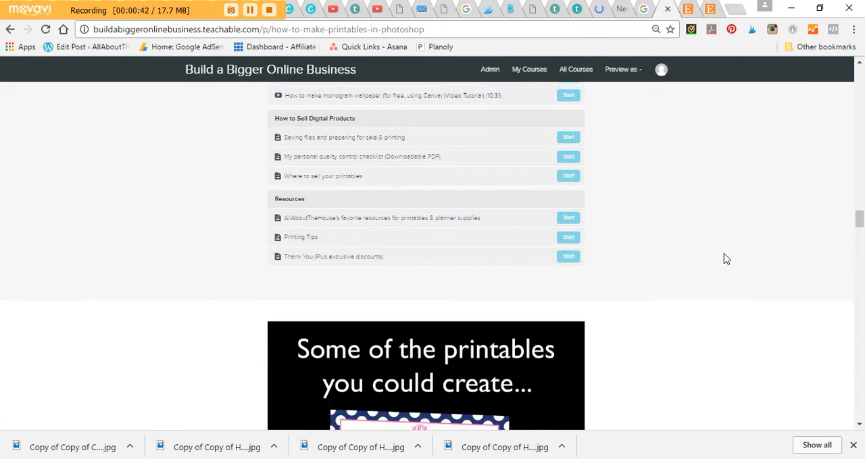
{"action": "scroll", "coordinate": [435, 217], "scroll_direction": "up", "scroll_amount": 3}
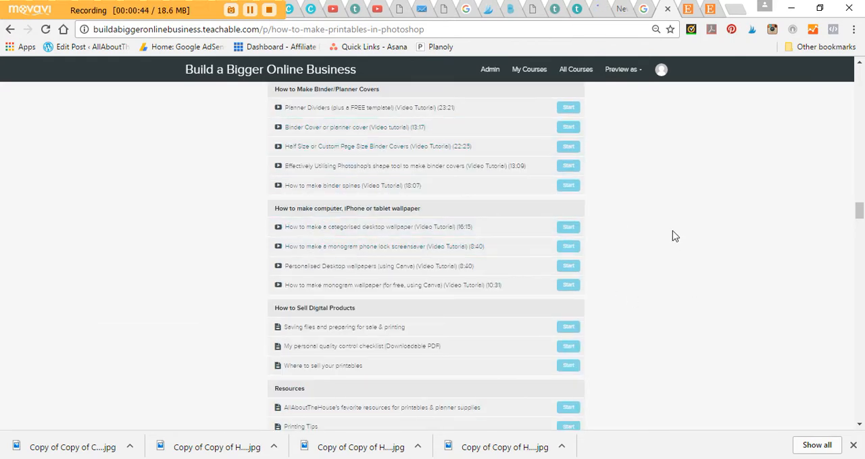
{"action": "scroll", "coordinate": [671, 235], "scroll_direction": "up", "scroll_amount": 15}
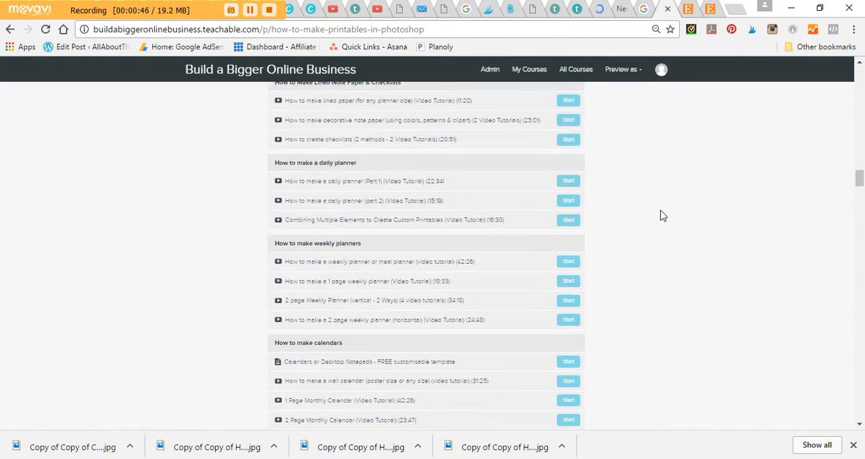
{"action": "scroll", "coordinate": [666, 311], "scroll_direction": "up", "scroll_amount": 9}
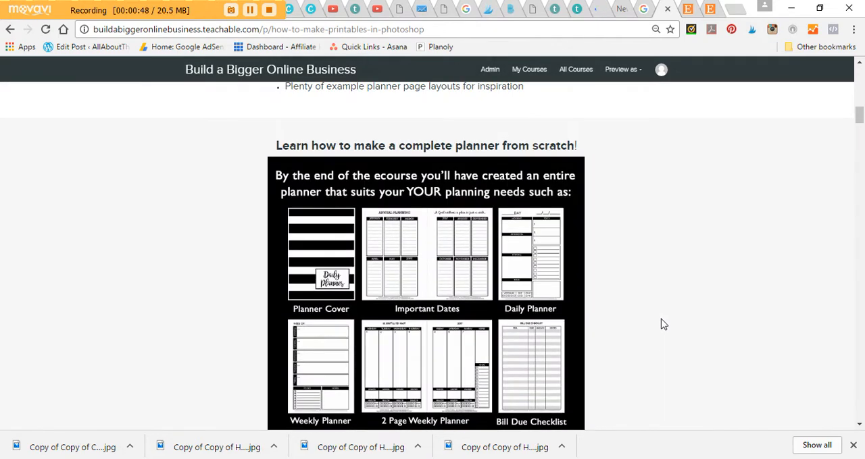
{"action": "scroll", "coordinate": [665, 326], "scroll_direction": "down", "scroll_amount": 1}
- Switch to Photoshop and create a document with the U.S. Paper preset, Letter size 8.5 x 11 inches, 300 pixels/inch, white background
{"action": "left_click", "coordinate": [672, 458]}
{"action": "left_click", "coordinate": [39, 30]}
{"action": "left_click", "coordinate": [53, 42]}
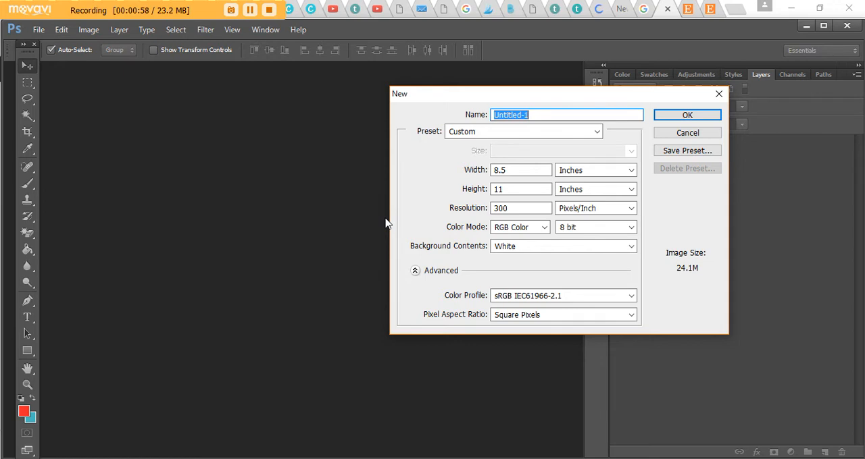
{"action": "left_click", "coordinate": [598, 132]}
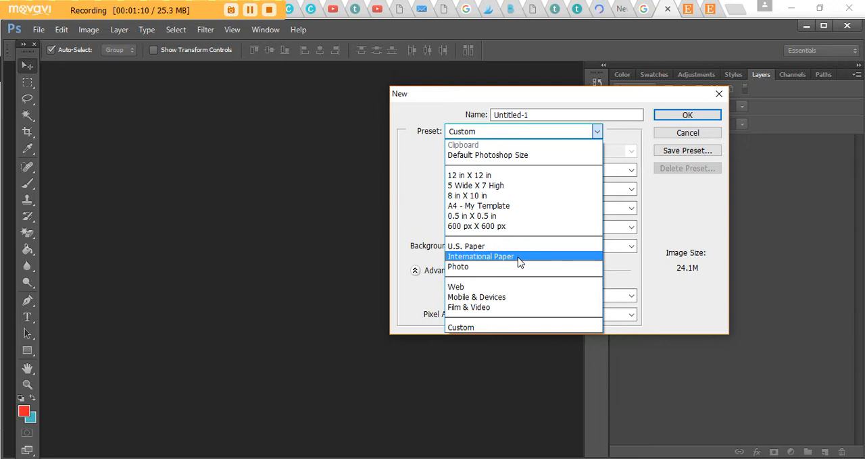
{"action": "left_click", "coordinate": [462, 247]}
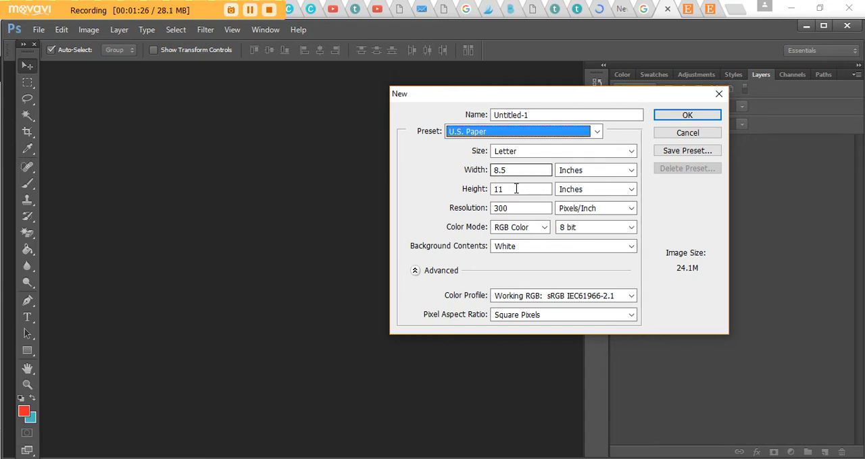
{"action": "left_click", "coordinate": [625, 171]}
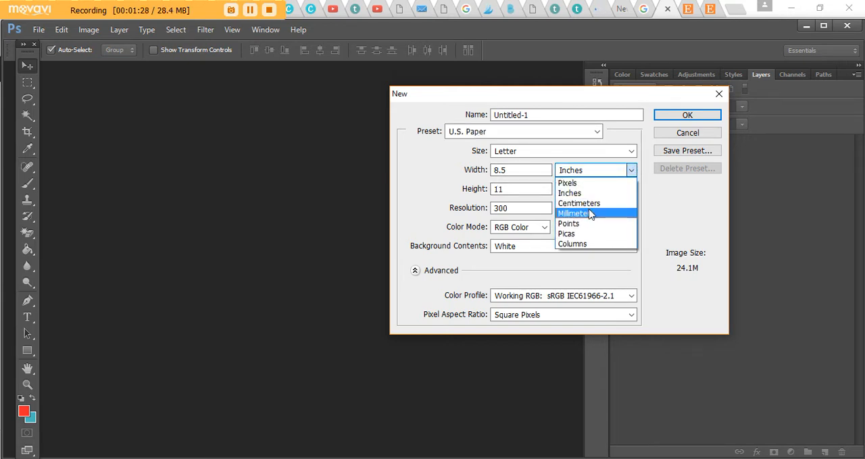
{"action": "left_click", "coordinate": [647, 187]}
{"action": "left_click", "coordinate": [668, 213]}
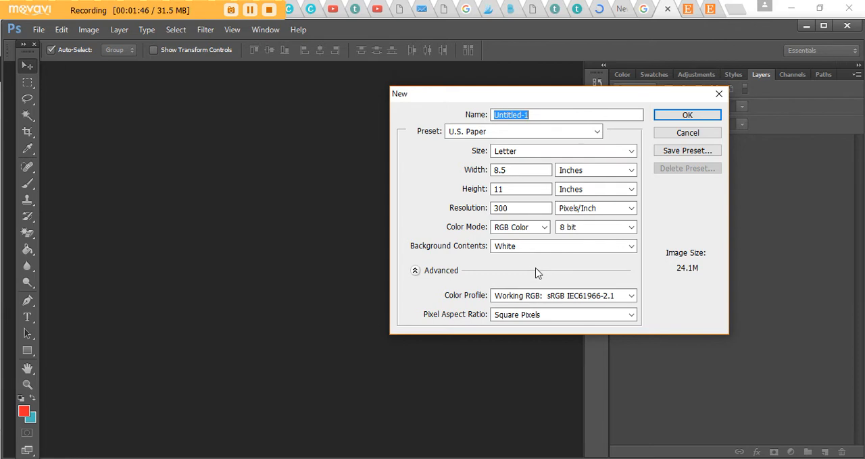
{"action": "left_click", "coordinate": [689, 116]}
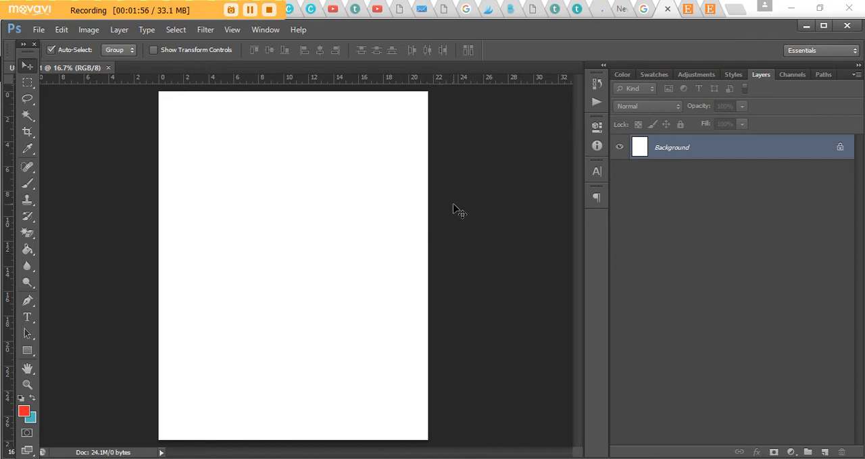
- Try rotating the blank canvas to landscape orientation and undo the rotation
{"action": "left_click", "coordinate": [89, 29]}
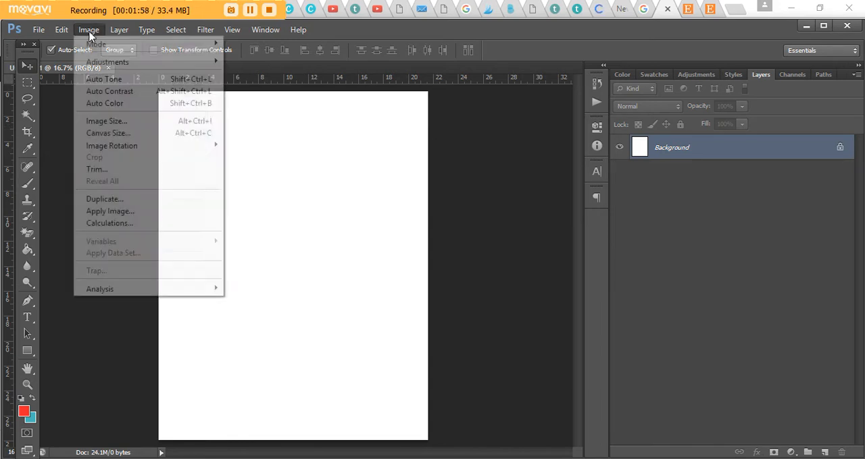
{"action": "mouse_move", "coordinate": [169, 147]}
{"action": "left_click", "coordinate": [234, 158]}
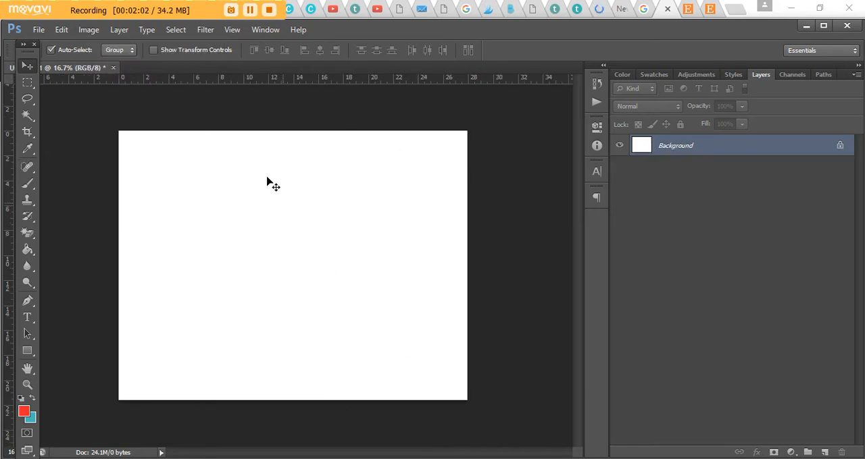
{"action": "left_click", "coordinate": [62, 30]}
{"action": "left_click", "coordinate": [98, 35]}
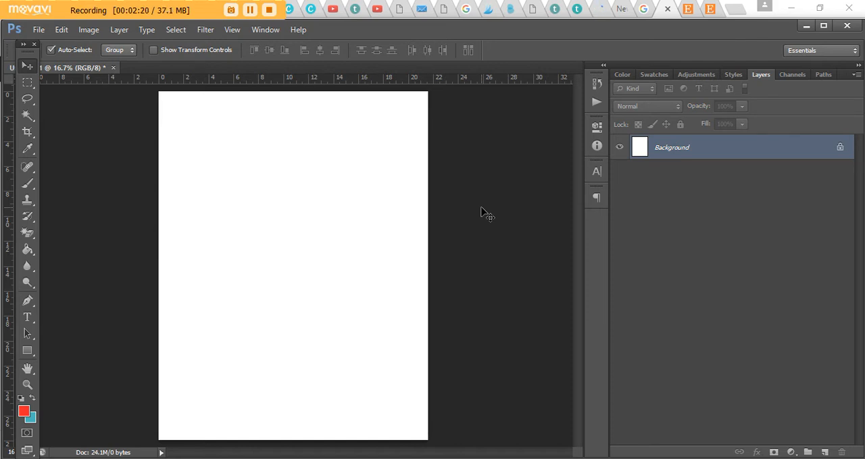
- Add a new blank layer above the background and calculate 11 ÷ 4 in Calculator
{"action": "left_click", "coordinate": [824, 452]}
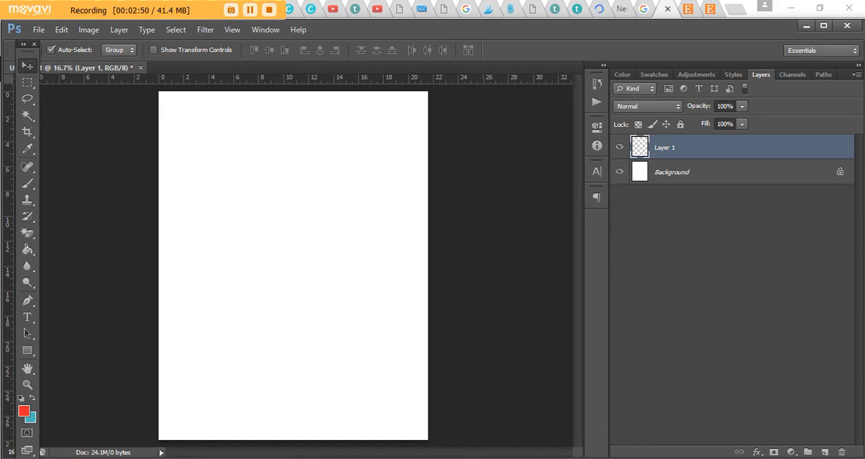
{"action": "left_click", "coordinate": [585, 458]}
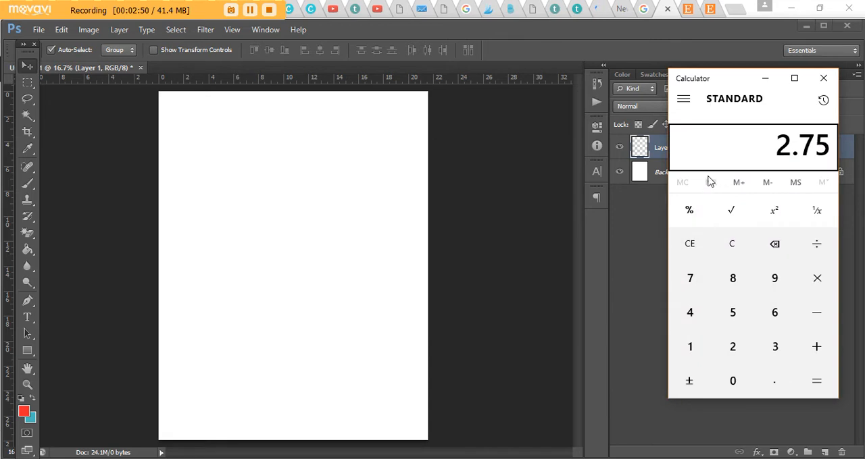
{"action": "left_click", "coordinate": [700, 248]}
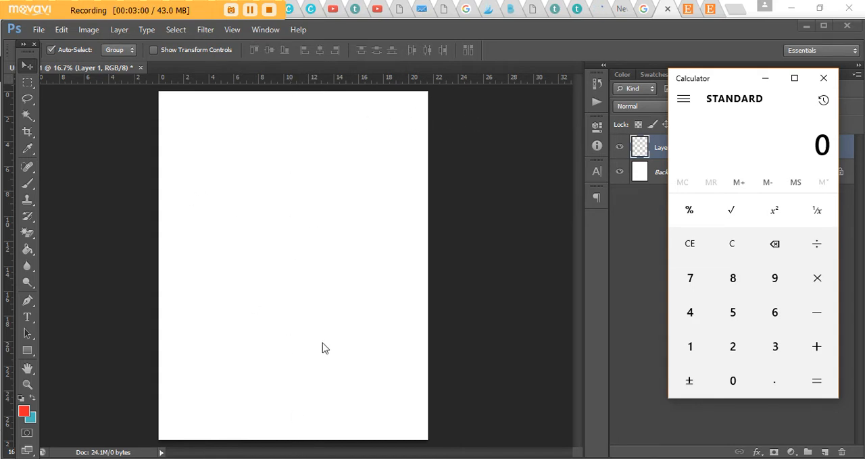
{"action": "type", "text": "11"}
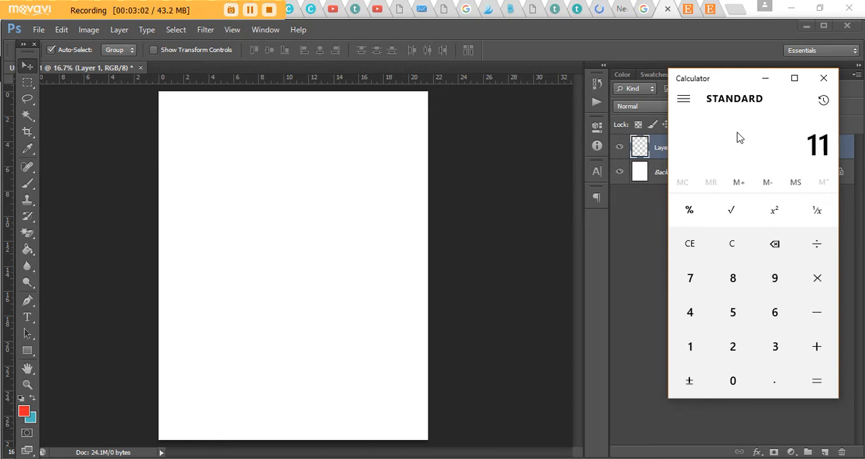
{"action": "type", "text": " ÷ 4"}
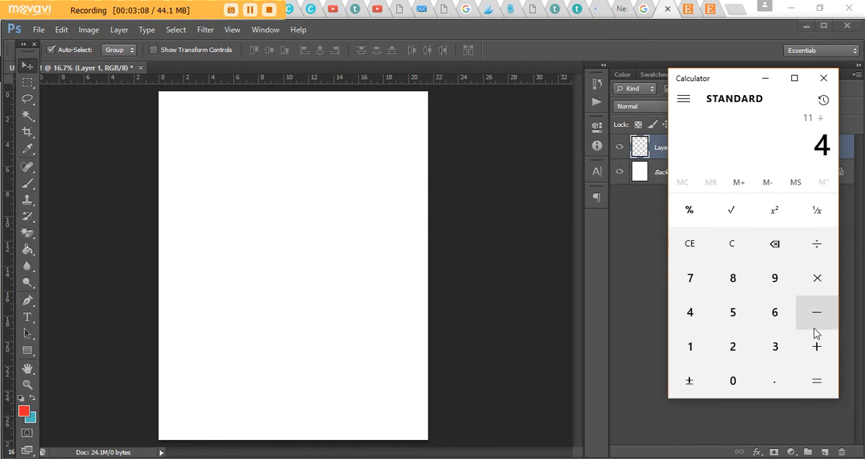
{"action": "left_click", "coordinate": [816, 383]}
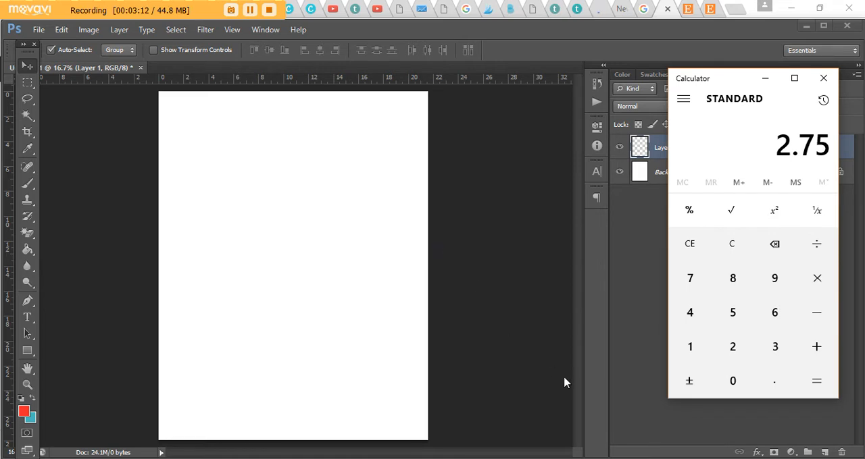
- Activate the Rectangle tool in Shape mode and review its fill colour options
{"action": "left_click", "coordinate": [27, 352]}
{"action": "left_click", "coordinate": [29, 351]}
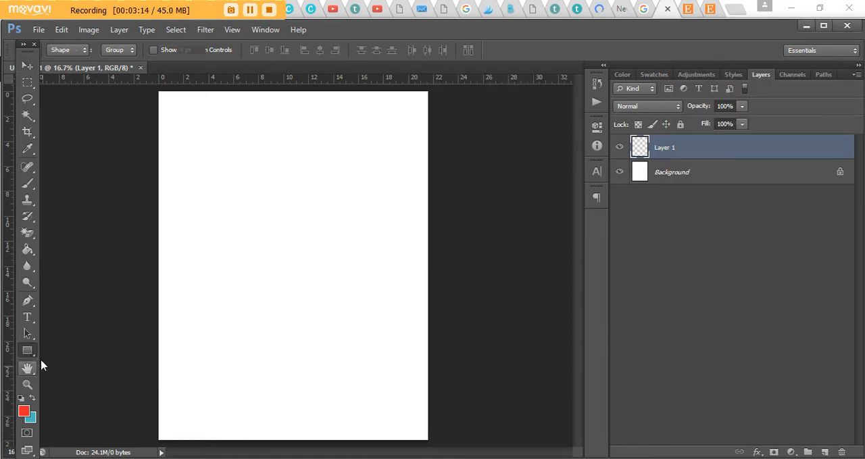
{"action": "right_click", "coordinate": [29, 352]}
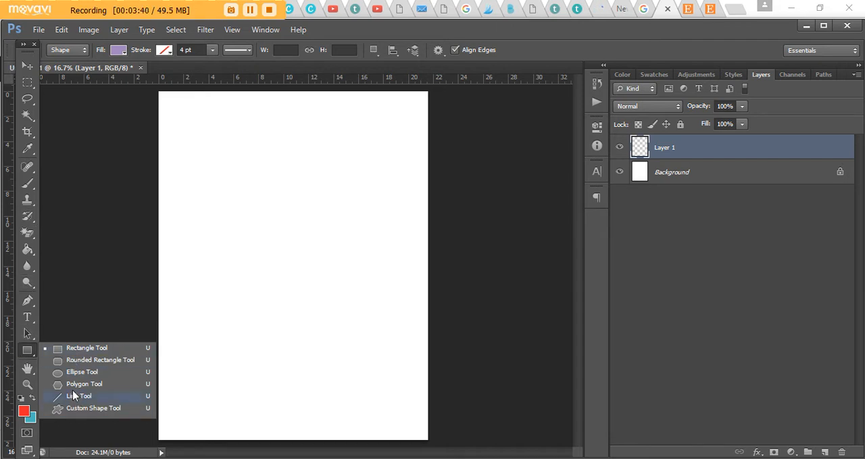
{"action": "left_click", "coordinate": [91, 350]}
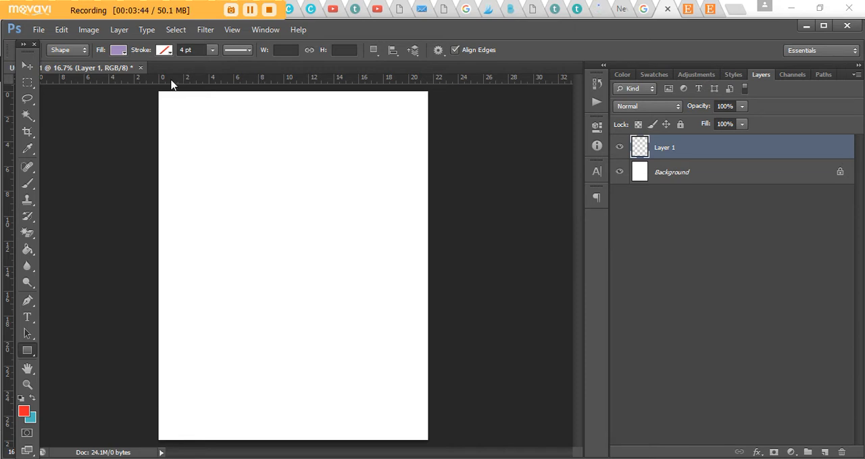
{"action": "left_click", "coordinate": [119, 50]}
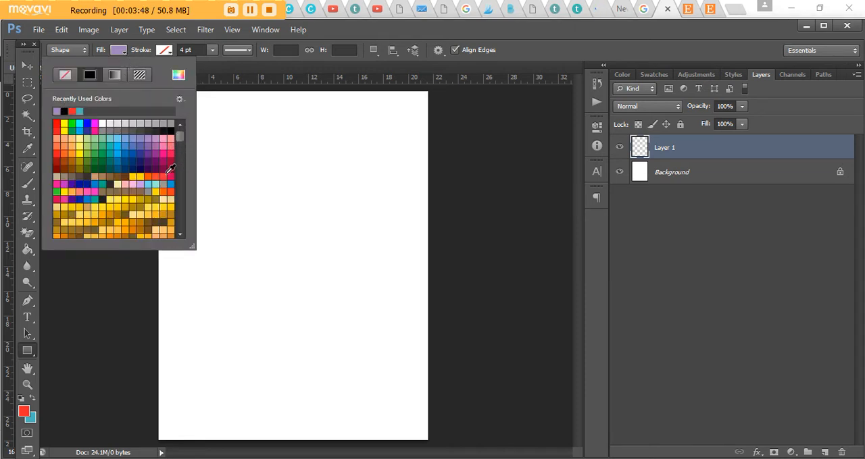
{"action": "left_click", "coordinate": [124, 50]}
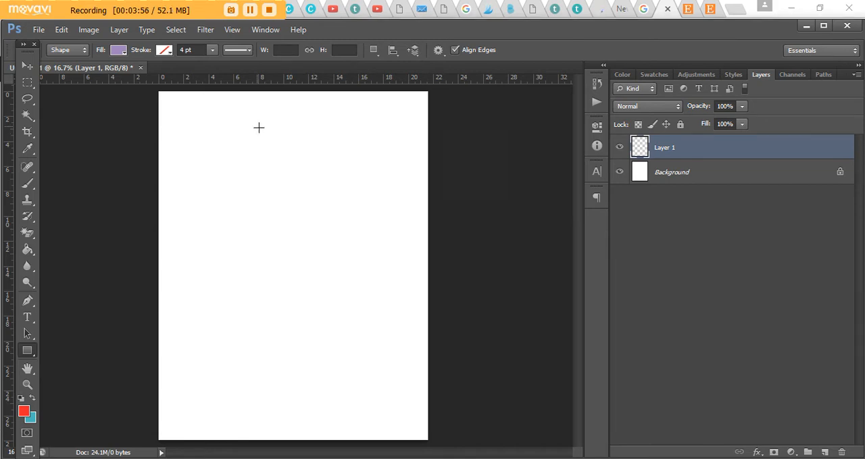
- Create a rectangle shape on the page with width 2.75 in and height 2.75 in
{"action": "left_click", "coordinate": [259, 128]}
{"action": "left_click", "coordinate": [549, 458]}
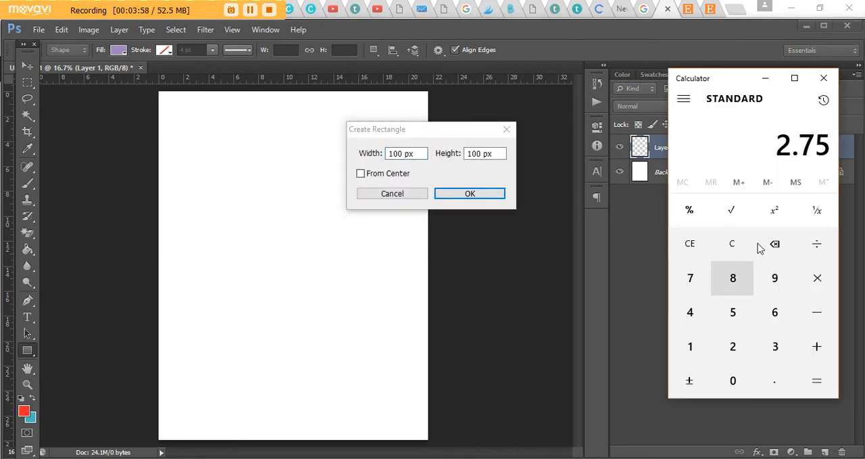
{"action": "left_click", "coordinate": [423, 154]}
{"action": "type", "text": "2.75"}
{"action": "key", "text": "Tab"}
{"action": "type", "text": "2."}
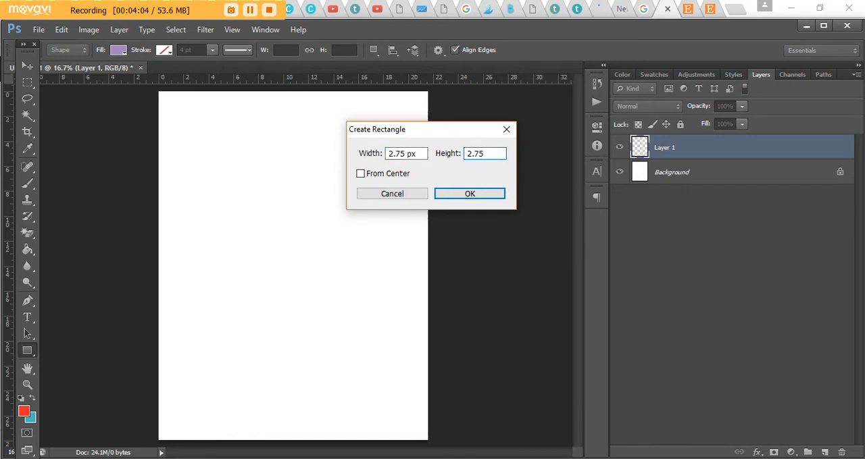
{"action": "key", "text": "Tab"}
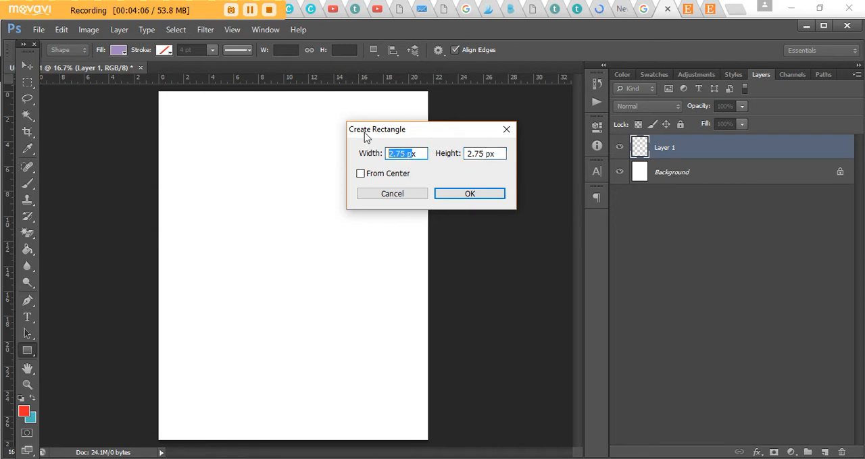
{"action": "type", "text": "x"}
{"action": "type", "text": "."}
{"action": "type", "text": "75in"}
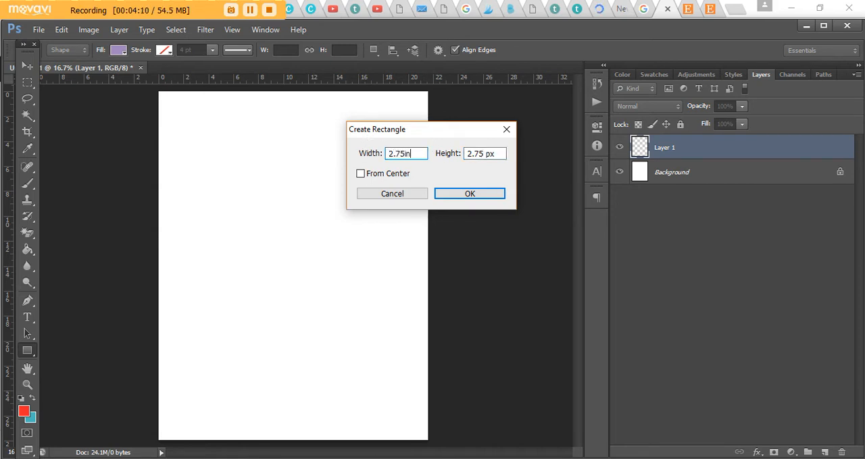
{"action": "key", "text": "Tab"}
{"action": "type", "text": "2."}
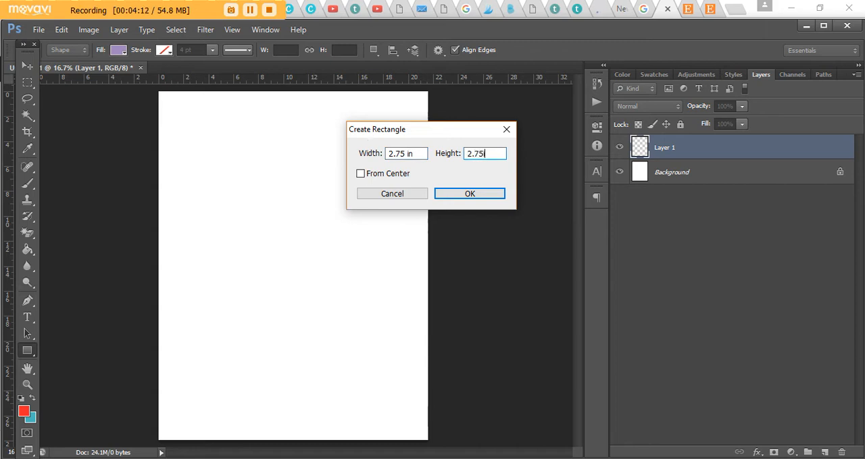
{"action": "left_click", "coordinate": [490, 198]}
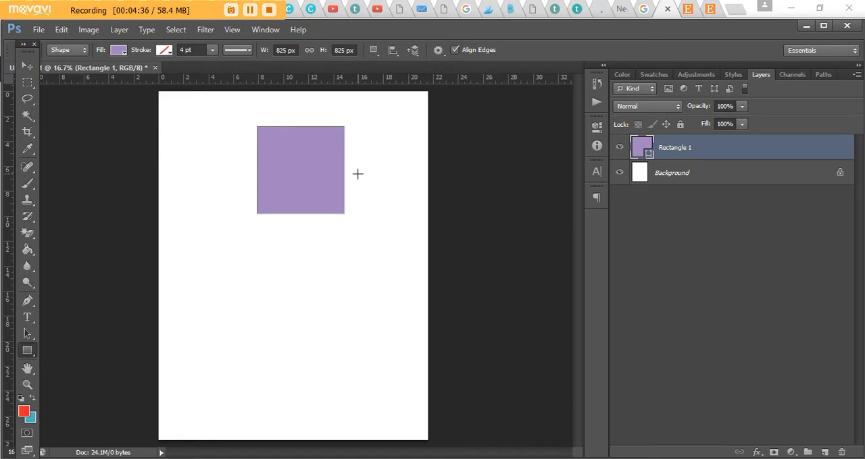
- Move the purple square into the page's upper-left corner, checking the snapping options and nudging it flush with the edges
{"action": "left_click", "coordinate": [27, 70]}
{"action": "left_click_drag", "start_coordinate": [304, 190], "coordinate": [205, 146]}
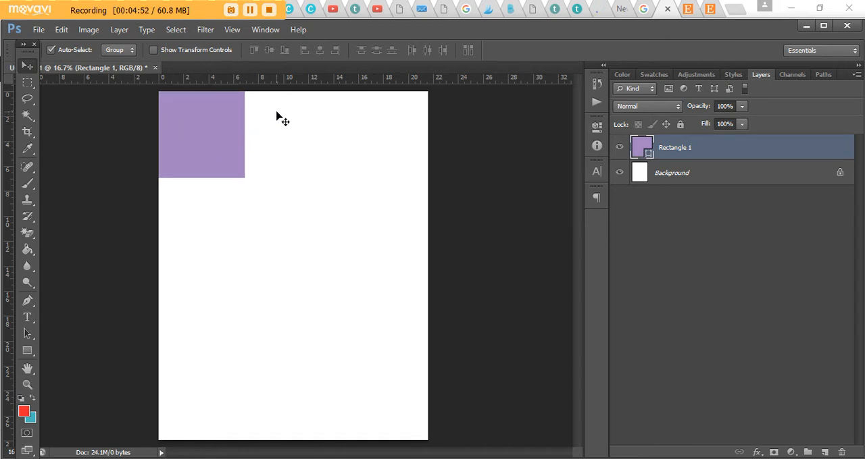
{"action": "left_click", "coordinate": [234, 30]}
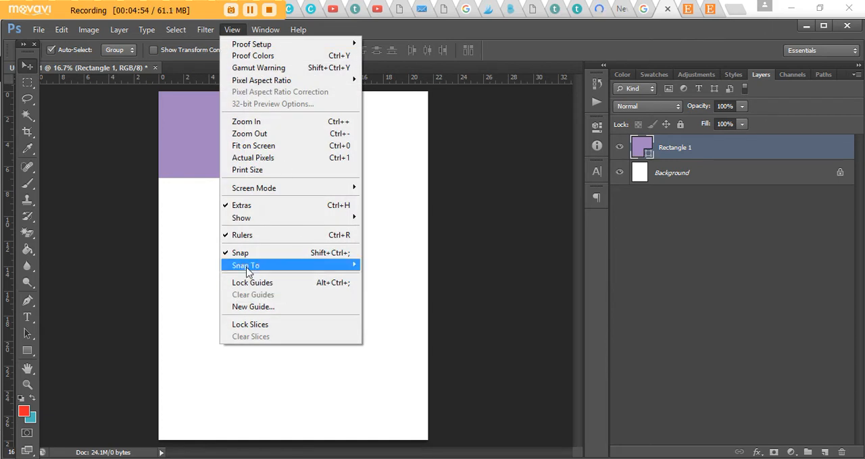
{"action": "mouse_move", "coordinate": [256, 267]}
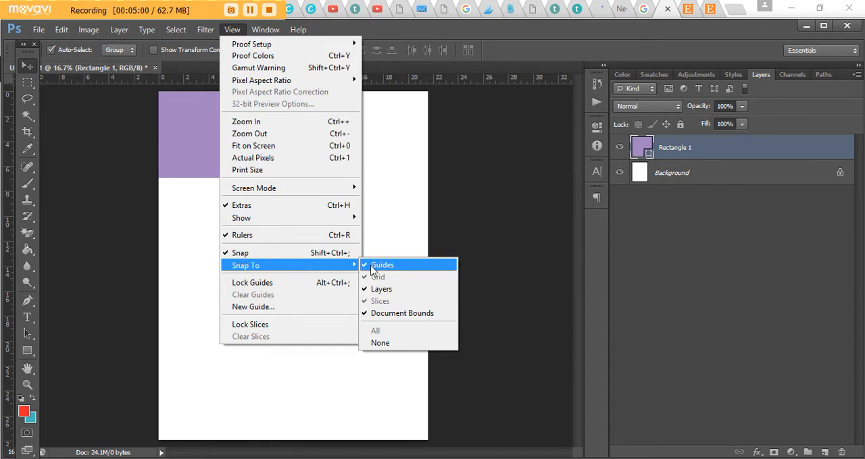
{"action": "left_click", "coordinate": [457, 172]}
{"action": "mouse_move", "coordinate": [200, 115]}
{"action": "left_mouse_down"}
{"action": "mouse_move", "coordinate": [217, 143]}
{"action": "mouse_move", "coordinate": [218, 128]}
{"action": "mouse_move", "coordinate": [199, 119]}
{"action": "mouse_move", "coordinate": [203, 129]}
{"action": "mouse_move", "coordinate": [203, 120]}
{"action": "left_mouse_up"}
{"action": "key", "text": "Up"}
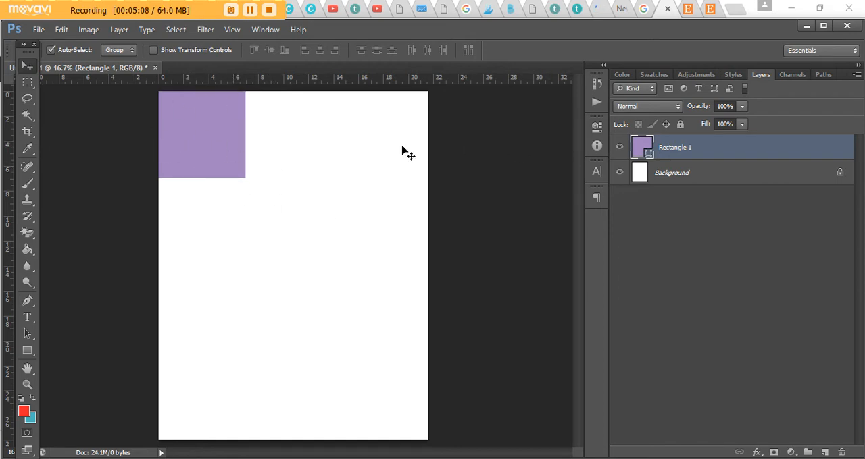
- Stretch the square horizontally with Free Transform past the page's right edge so it spans the full width
{"action": "key", "text": "ctrl+t"}
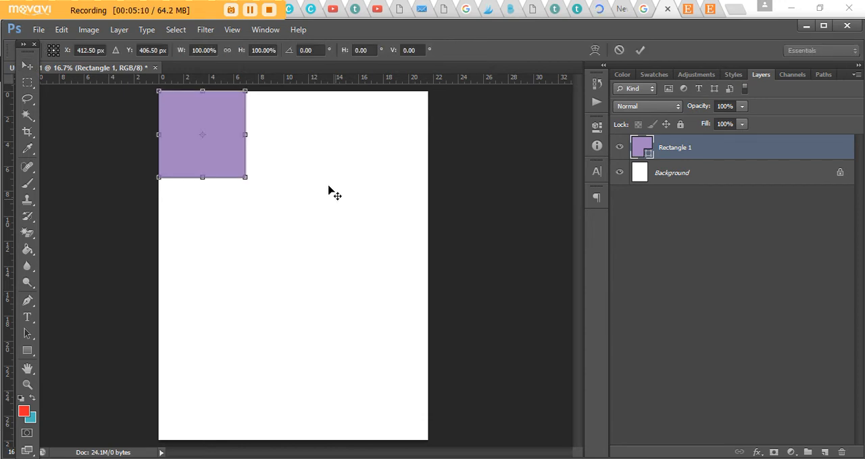
{"action": "left_click_drag", "start_coordinate": [250, 138], "coordinate": [617, 136]}
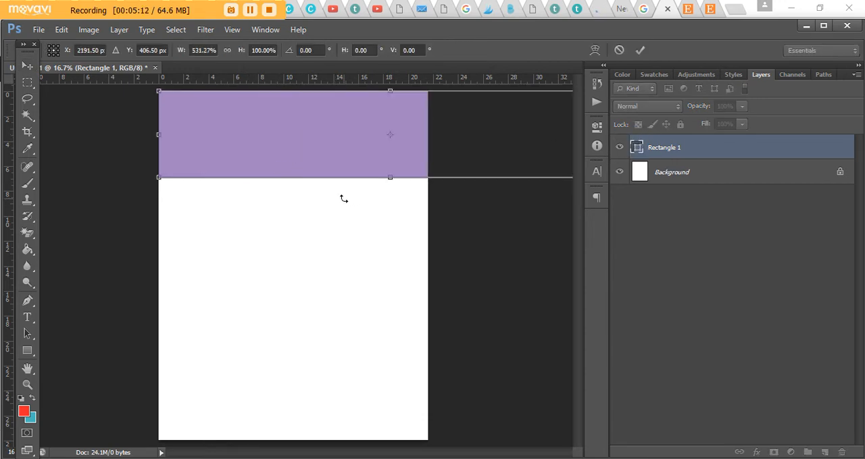
{"action": "key", "text": "Return"}
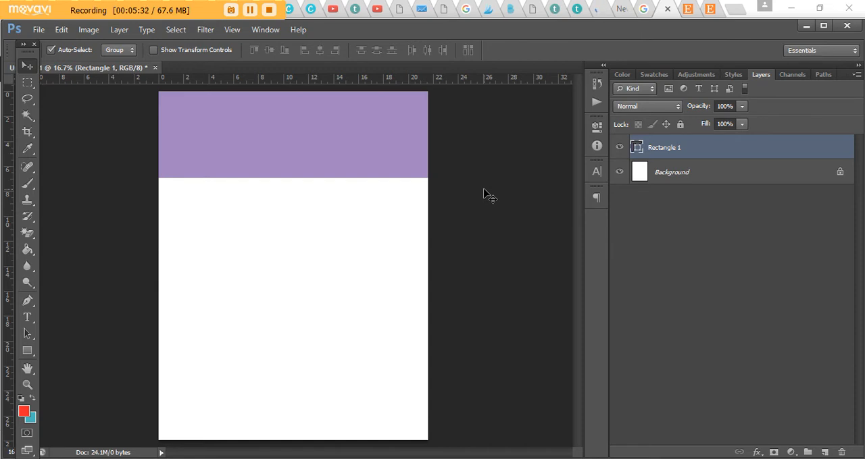
- Duplicate the full-width rectangle three times and move the topmost copy flush with the page's bottom edge
{"action": "key", "text": "ctrl+j"}
{"action": "key", "text": "ctrl+j"}
{"action": "key", "text": "ctrl+j"}
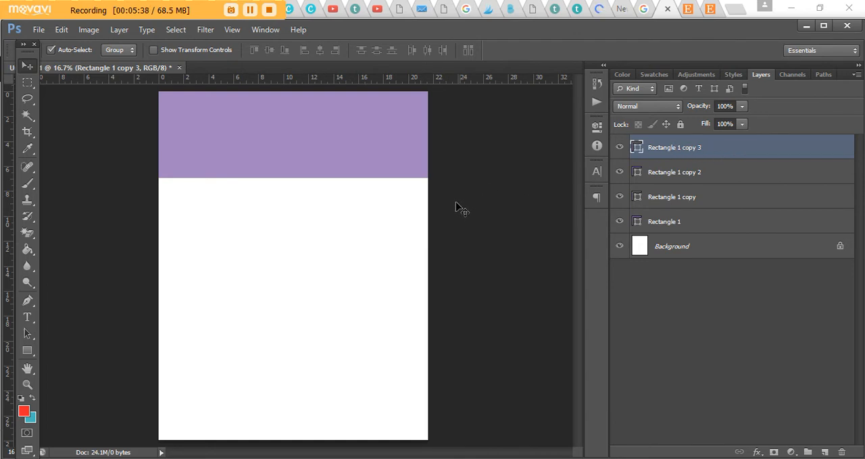
{"action": "key", "text": "ctrl+t"}
{"action": "left_click_drag", "start_coordinate": [411, 112], "coordinate": [405, 375]}
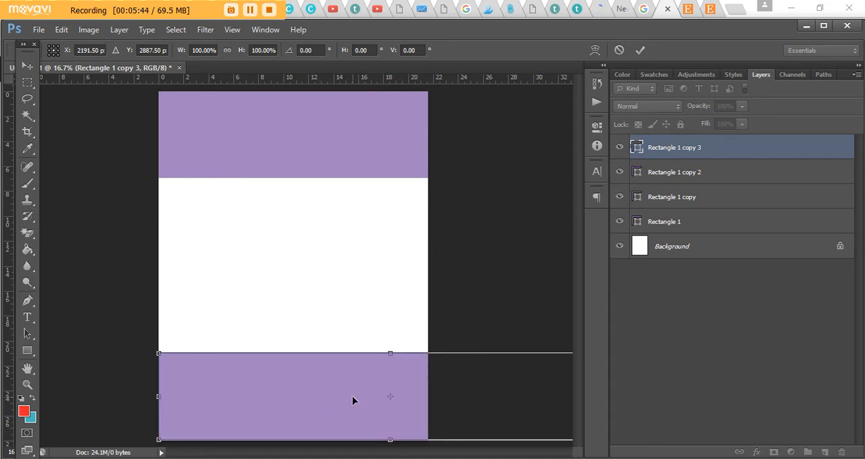
{"action": "left_click_drag", "start_coordinate": [352, 400], "coordinate": [363, 385]}
{"action": "key", "text": "Return"}
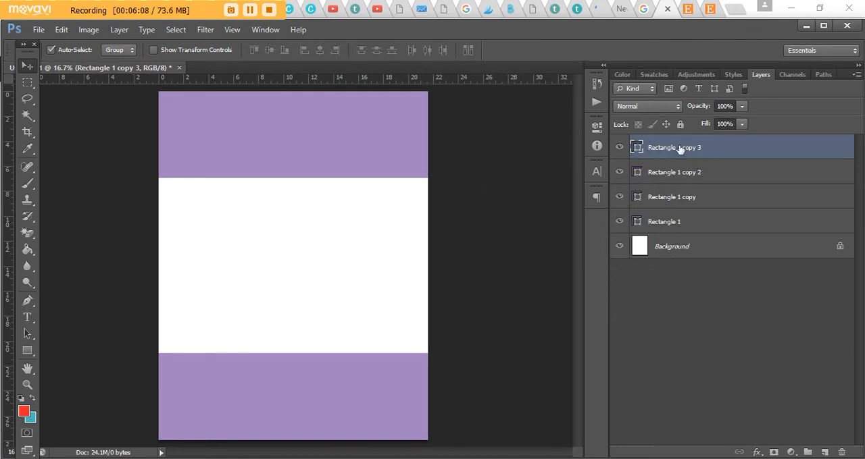
- Select all four rectangle layers and distribute them evenly by their vertical centers down the page
{"action": "left_click", "coordinate": [669, 225], "text": "shift"}
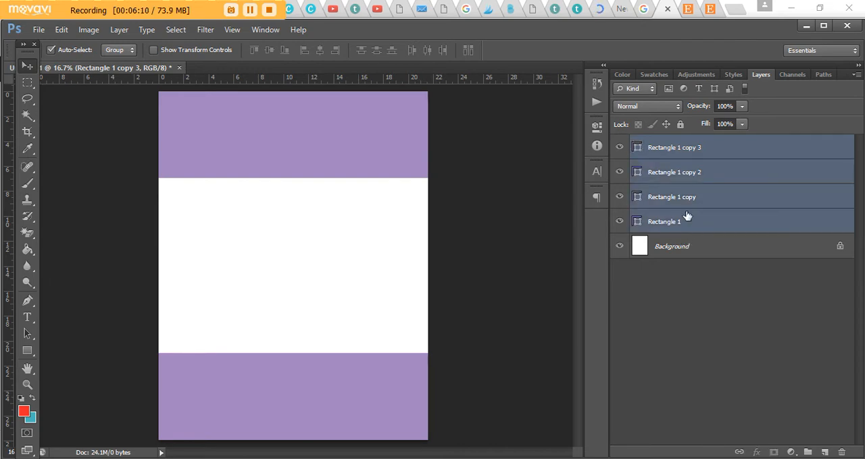
{"action": "left_click", "coordinate": [376, 53]}
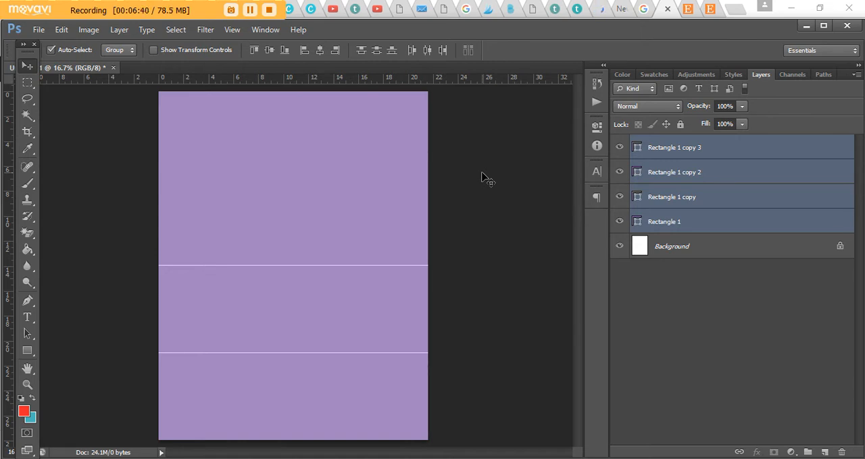
{"action": "scroll", "coordinate": [482, 178], "scroll_direction": "up", "scroll_amount": 1}
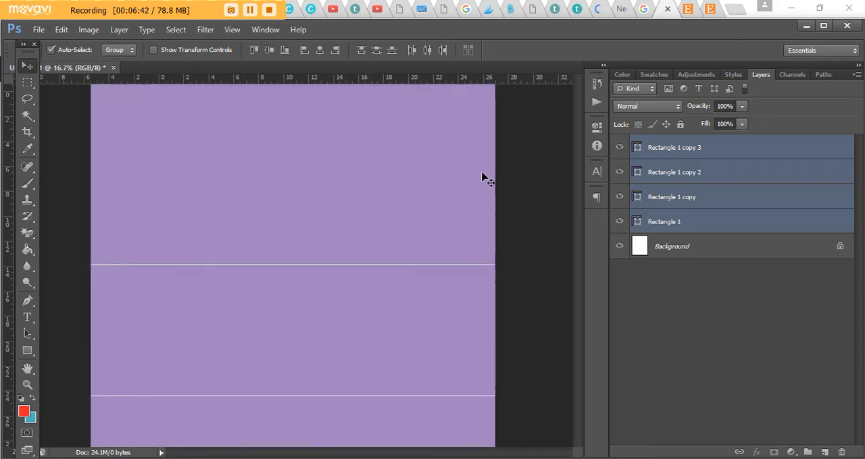
{"action": "scroll", "coordinate": [525, 199], "scroll_direction": "down", "scroll_amount": 3}
{"action": "scroll", "coordinate": [547, 226], "scroll_direction": "down", "scroll_amount": 1}
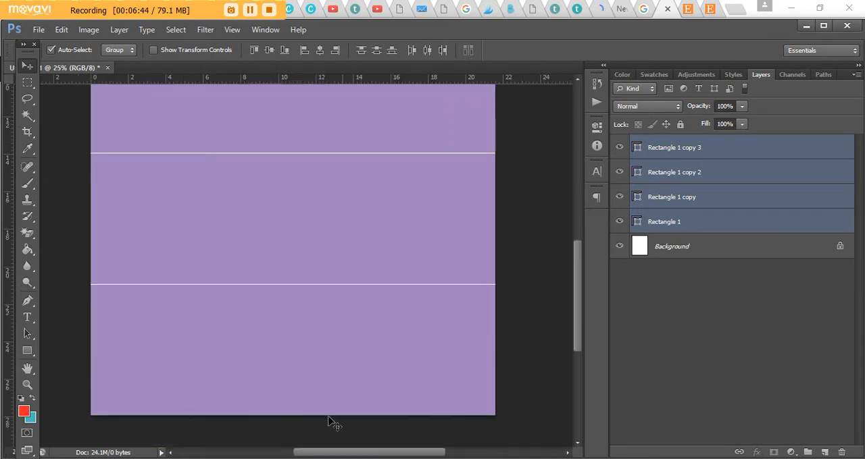
{"action": "scroll", "coordinate": [507, 304], "scroll_direction": "up", "scroll_amount": 6}
{"action": "scroll", "coordinate": [537, 245], "scroll_direction": "up", "scroll_amount": 4}
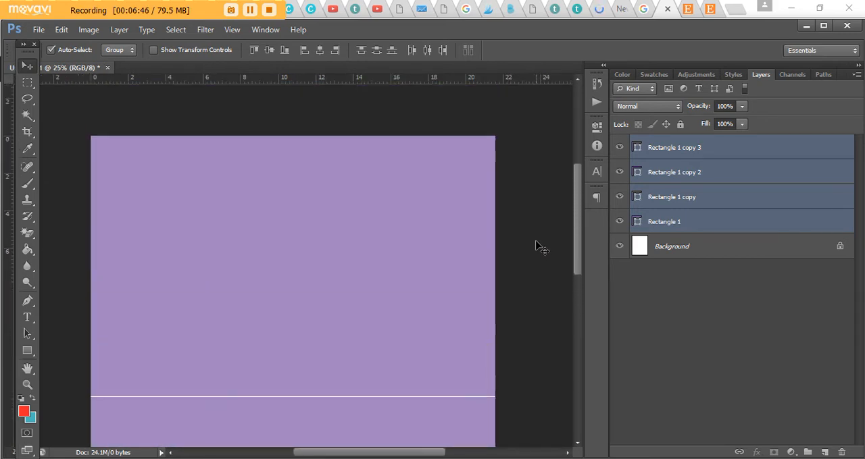
{"action": "scroll", "coordinate": [488, 218], "scroll_direction": "down", "scroll_amount": 8}
{"action": "scroll", "coordinate": [525, 213], "scroll_direction": "down", "scroll_amount": 3}
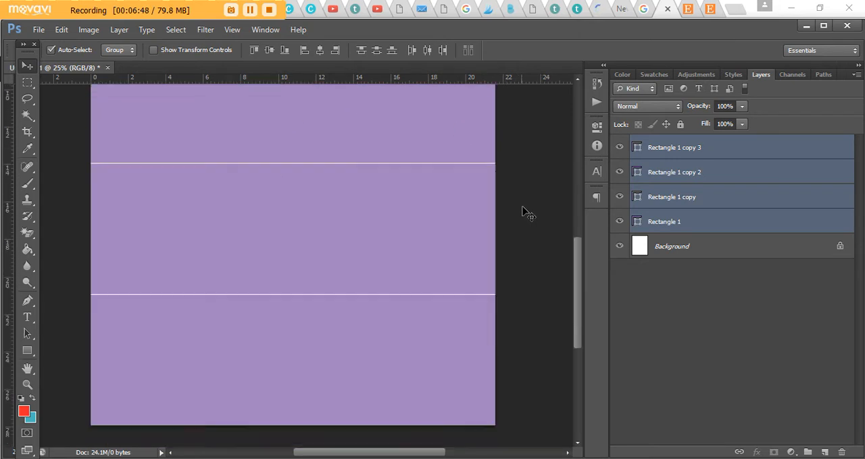
- Try shrinking the height of the three upper rectangles together with Free Transform, and undo the resize
{"action": "left_click", "coordinate": [684, 198]}
{"action": "left_click", "coordinate": [690, 181], "text": "ctrl"}
{"action": "left_click", "coordinate": [669, 222], "text": "ctrl"}
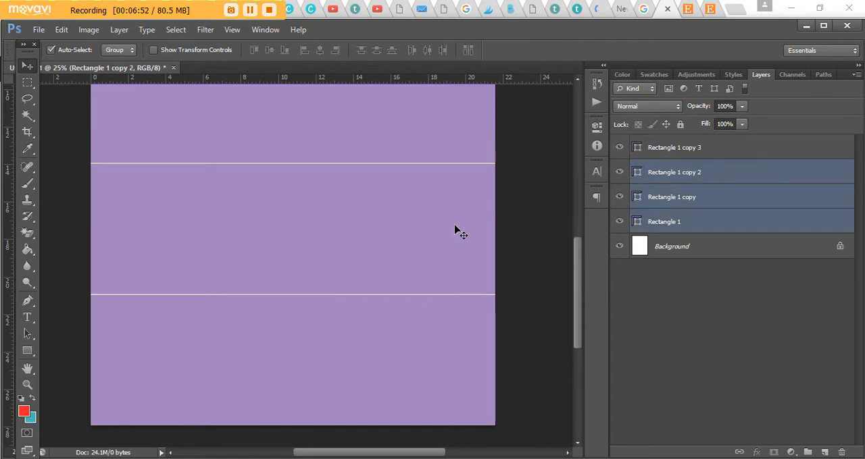
{"action": "key", "text": "ctrl+t"}
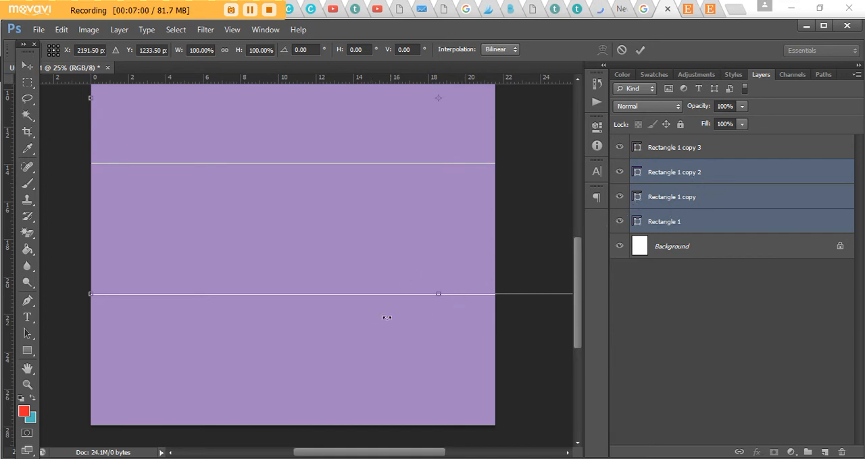
{"action": "left_click_drag", "start_coordinate": [436, 293], "coordinate": [448, 247]}
{"action": "key", "text": "ctrl+minus"}
{"action": "key", "text": "Return"}
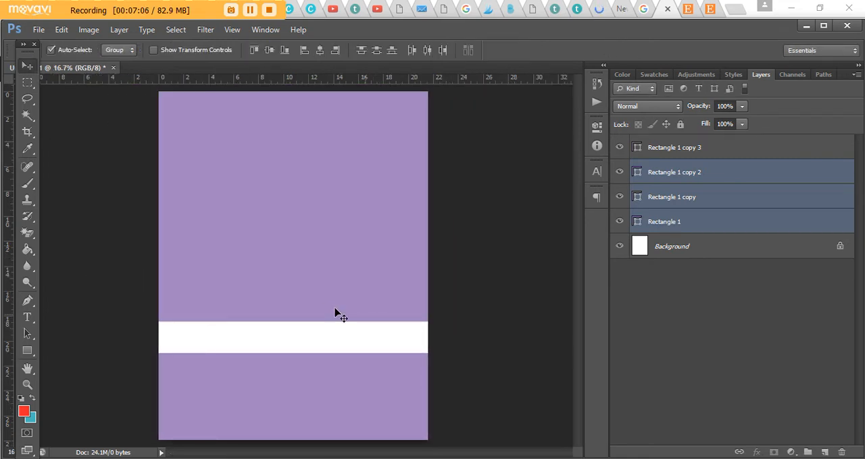
{"action": "left_click", "coordinate": [61, 29]}
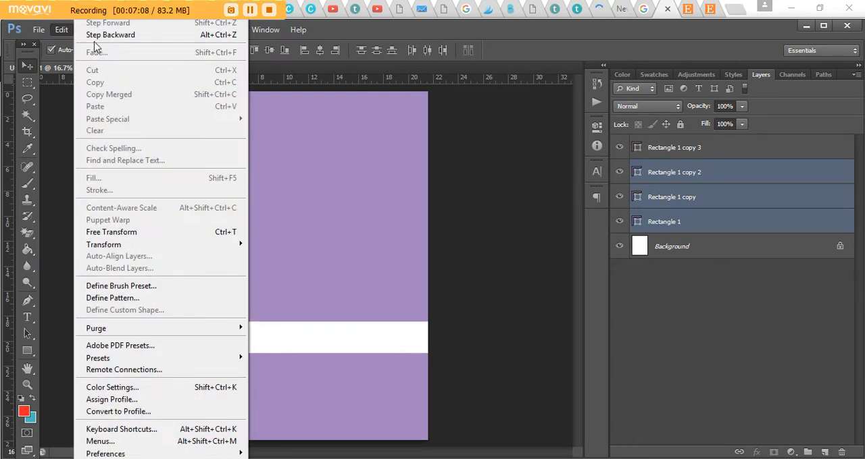
{"action": "left_click", "coordinate": [88, 24]}
- Add a new blank layer above all the rectangles and set up the Line tool with a black fill
{"action": "left_click", "coordinate": [691, 153]}
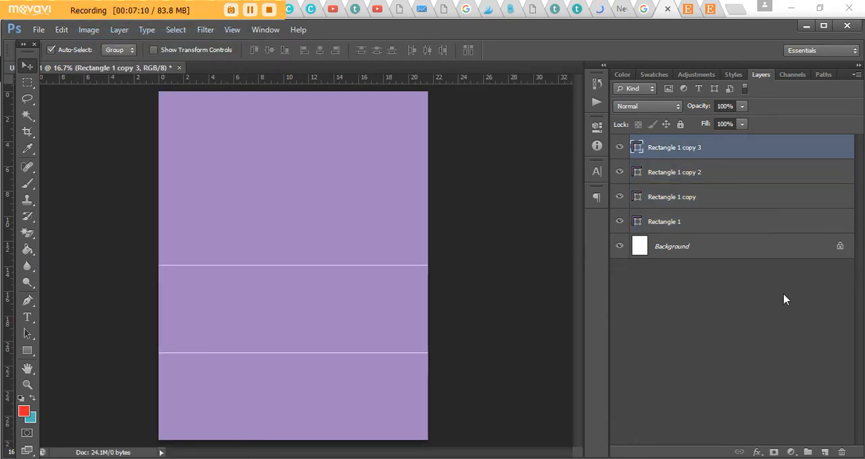
{"action": "left_click", "coordinate": [826, 452]}
{"action": "left_click_drag", "start_coordinate": [27, 350], "coordinate": [92, 351]}
{"action": "left_click", "coordinate": [81, 398]}
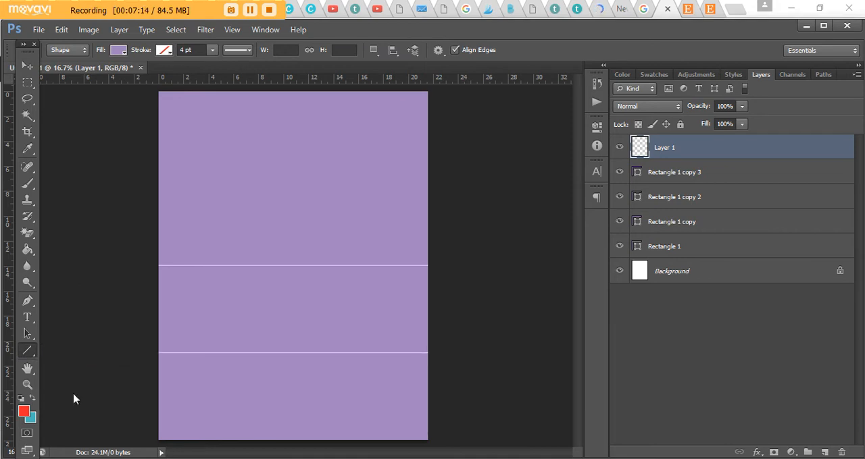
{"action": "left_click", "coordinate": [126, 51]}
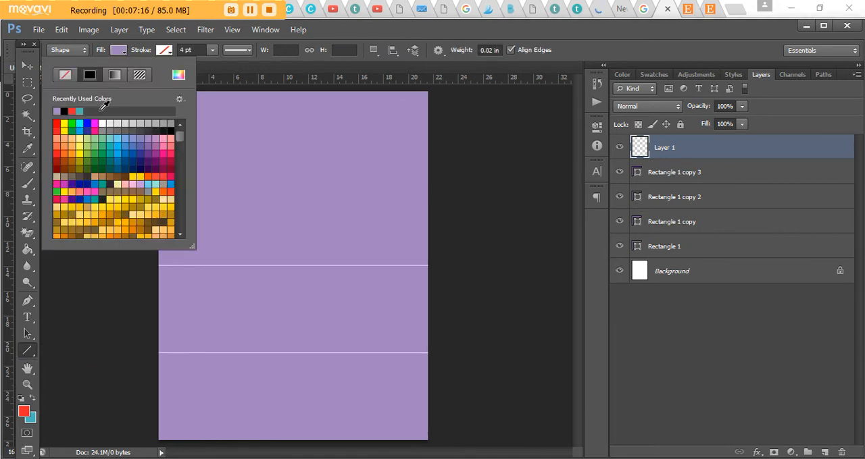
{"action": "left_click", "coordinate": [65, 111]}
{"action": "left_click", "coordinate": [123, 53]}
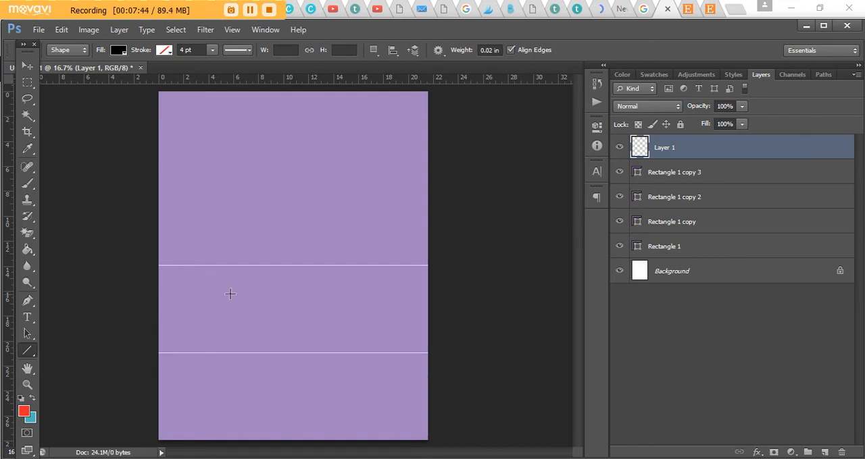
- Draw a black horizontal line across the third section past the page's right edge, and stretch its left end beyond the left edge
{"action": "left_click_drag", "start_coordinate": [178, 294], "coordinate": [448, 297]}
{"action": "left_click", "coordinate": [27, 66]}
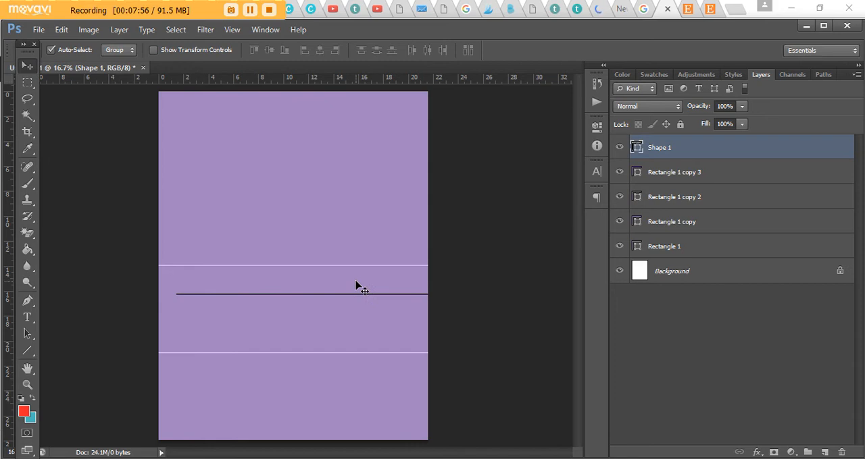
{"action": "key", "text": "ctrl+plus"}
{"action": "key", "text": "ctrl+plus"}
{"action": "scroll", "coordinate": [360, 298], "scroll_direction": "down", "scroll_amount": 1}
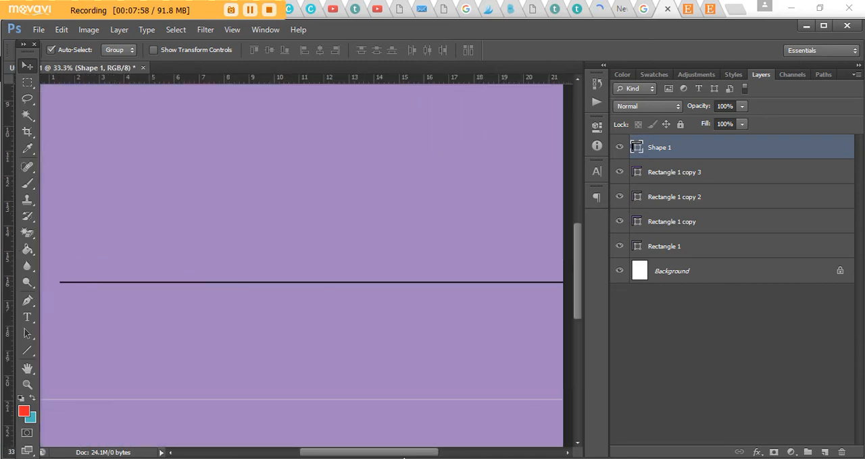
{"action": "left_click_drag", "start_coordinate": [401, 453], "coordinate": [378, 446]}
{"action": "key", "text": "ctrl+t"}
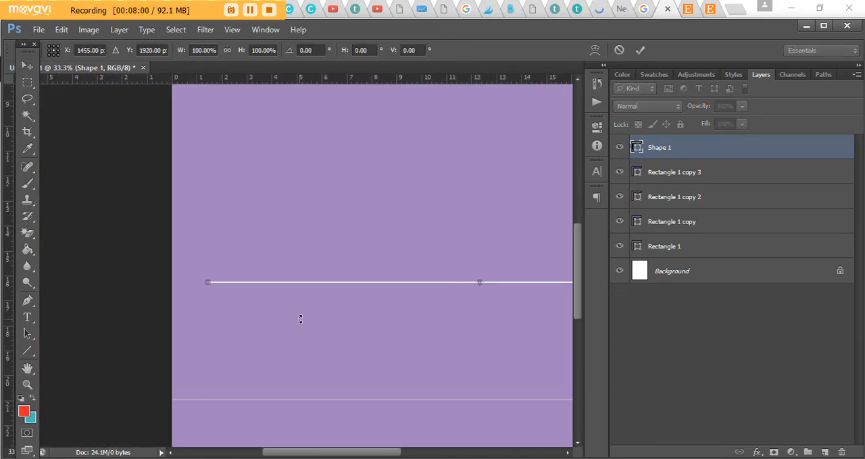
{"action": "key", "text": "ctrl+plus"}
{"action": "key", "text": "ctrl+plus"}
{"action": "left_click_drag", "start_coordinate": [317, 457], "coordinate": [286, 457]}
{"action": "key", "text": "ctrl+plus"}
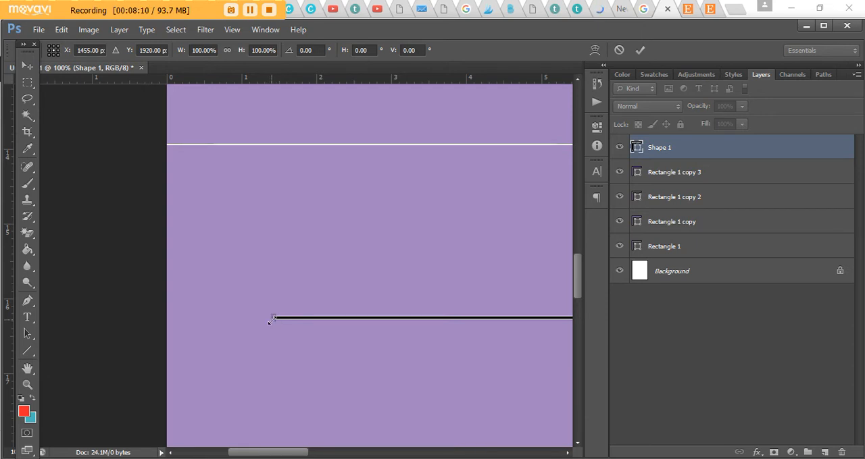
{"action": "left_click_drag", "start_coordinate": [271, 321], "coordinate": [138, 318]}
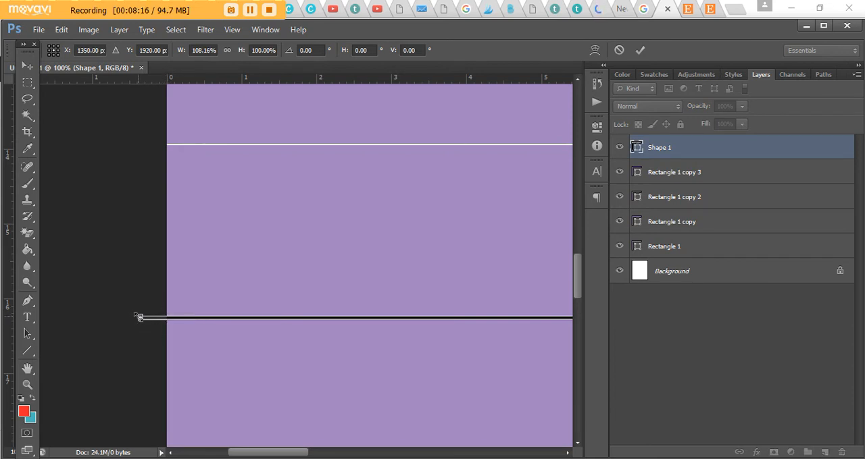
- Adjust the black line's left end so it extends only slightly past the page's left edge, and apply the transform
{"action": "key", "text": "ctrl+plus"}
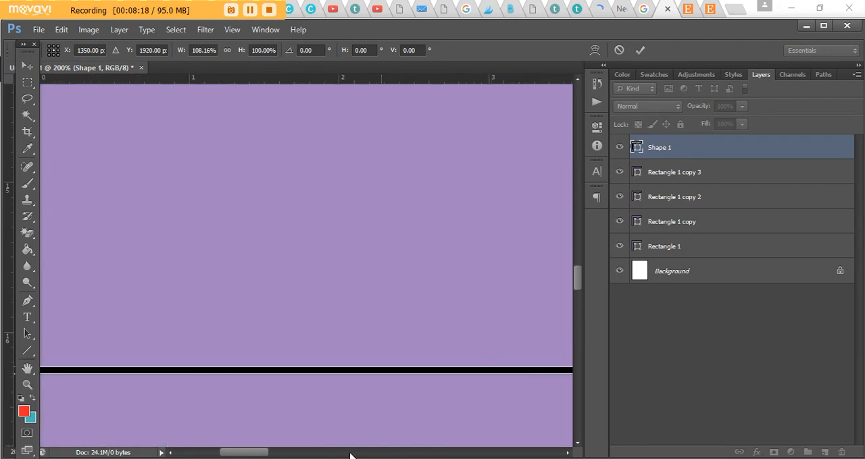
{"action": "left_click_drag", "start_coordinate": [257, 454], "coordinate": [227, 417]}
{"action": "left_click_drag", "start_coordinate": [232, 371], "coordinate": [300, 370]}
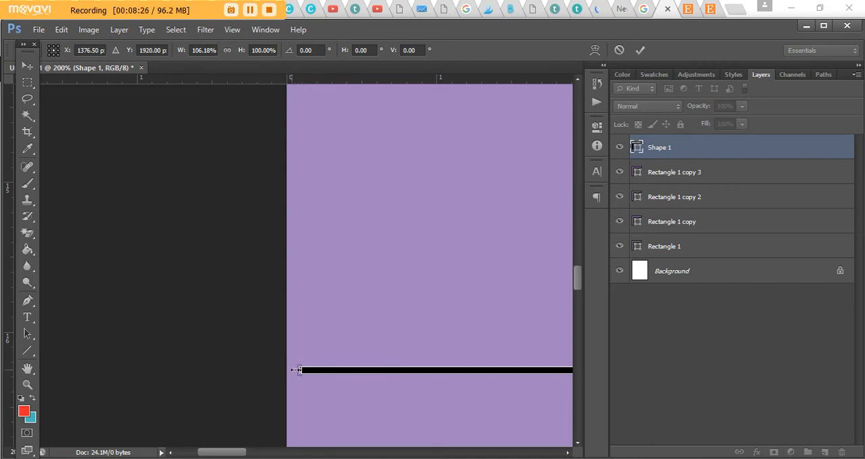
{"action": "left_click_drag", "start_coordinate": [298, 371], "coordinate": [255, 370]}
{"action": "left_click_drag", "start_coordinate": [208, 453], "coordinate": [514, 448]}
{"action": "key", "text": "Return"}
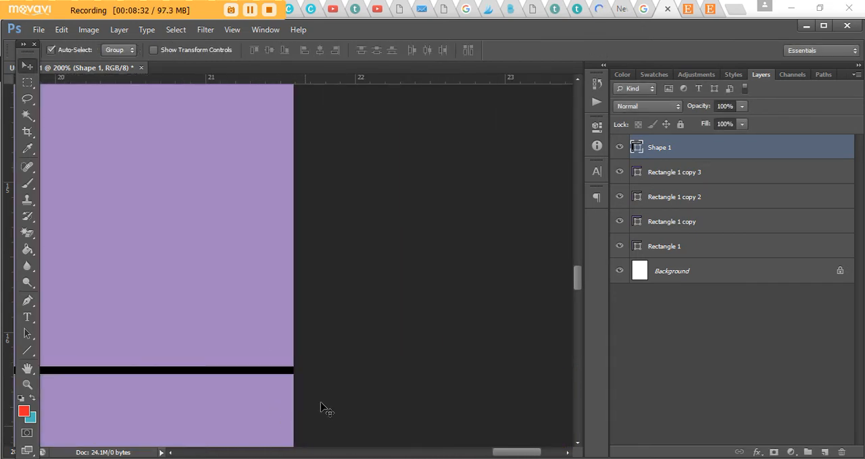
- Move the black line down onto the boundary between the third and fourth rectangles with Free Transform
{"action": "key", "text": "ctrl+minus"}
{"action": "key", "text": "ctrl+minus"}
{"action": "key", "text": "ctrl+minus"}
{"action": "key", "text": "ctrl+minus"}
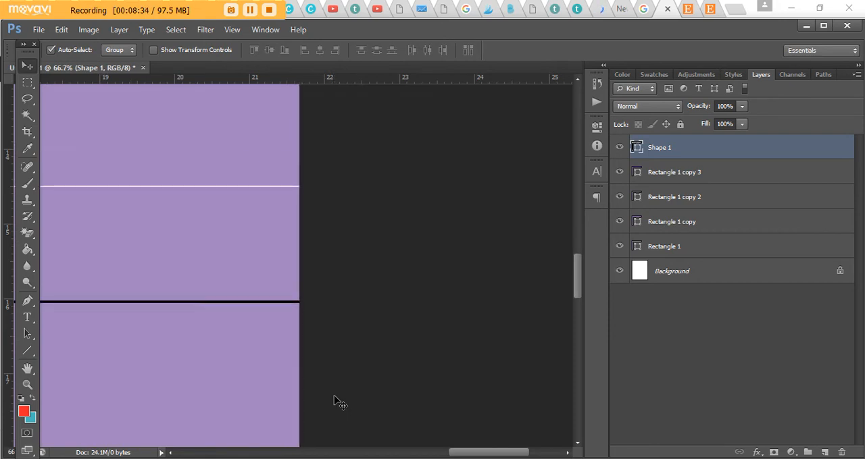
{"action": "left_click_drag", "start_coordinate": [481, 456], "coordinate": [432, 455]}
{"action": "key", "text": "ctrl+minus"}
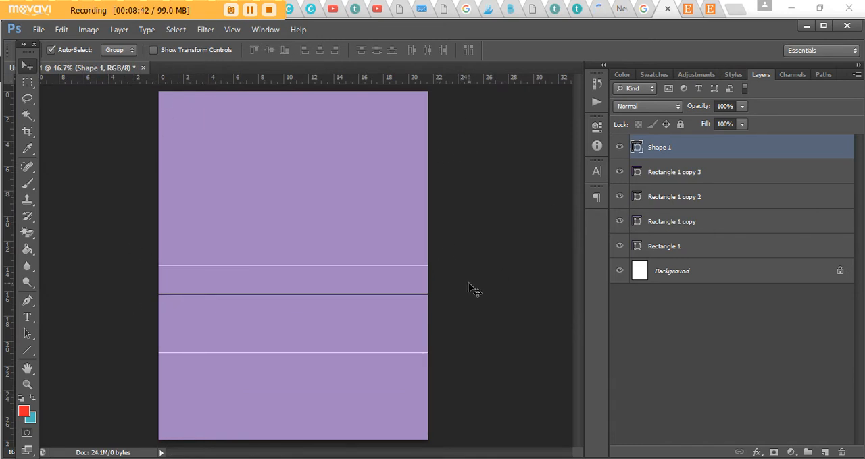
{"action": "key", "text": "ctrl+t"}
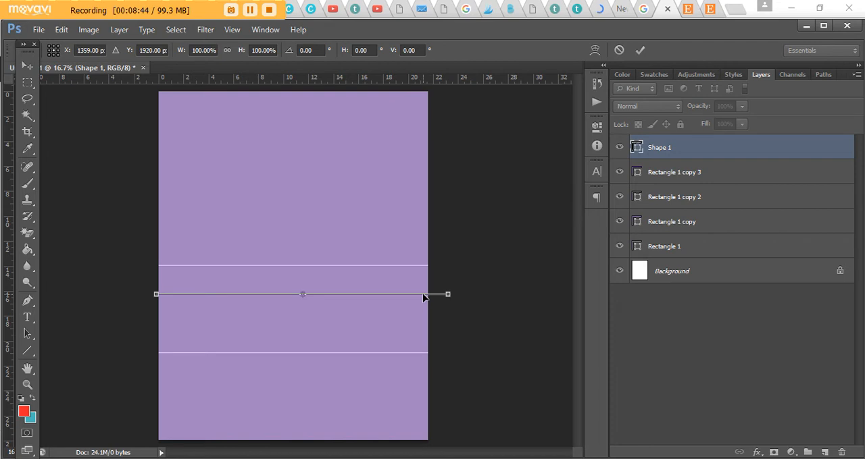
{"action": "key", "text": "ctrl+plus"}
{"action": "scroll", "coordinate": [442, 258], "scroll_direction": "down", "scroll_amount": 2}
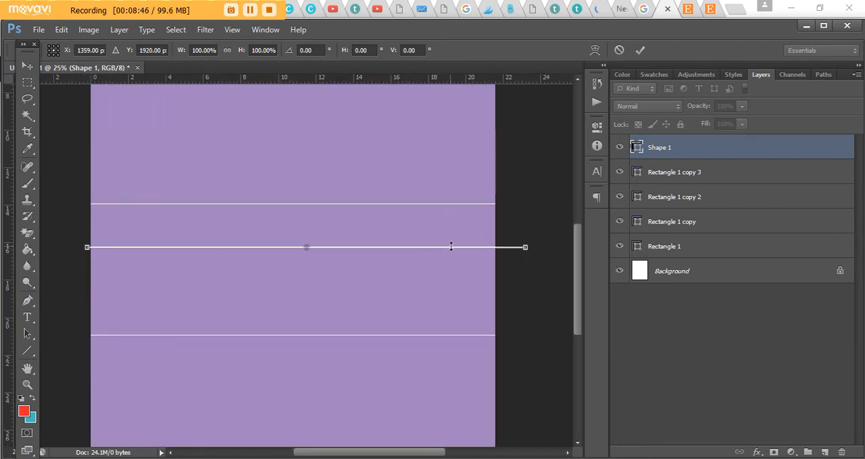
{"action": "key", "text": "ctrl+plus"}
{"action": "key", "text": "ctrl+plus"}
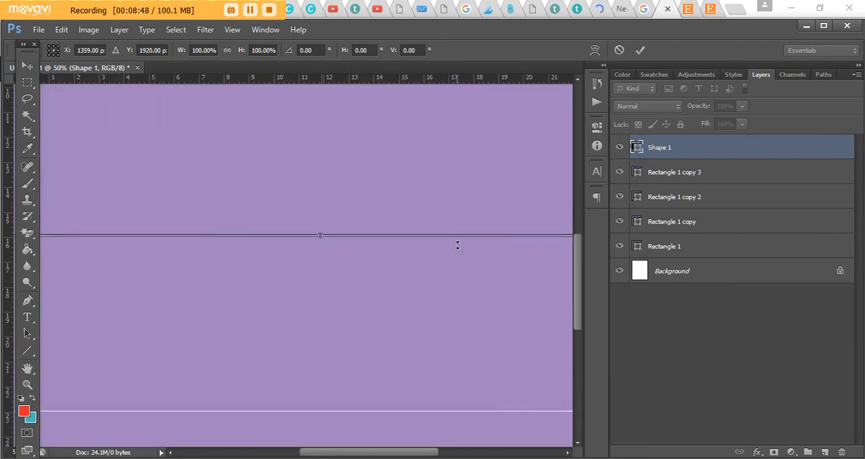
{"action": "scroll", "coordinate": [457, 220], "scroll_direction": "down", "scroll_amount": 2}
{"action": "left_click_drag", "start_coordinate": [462, 187], "coordinate": [452, 361]}
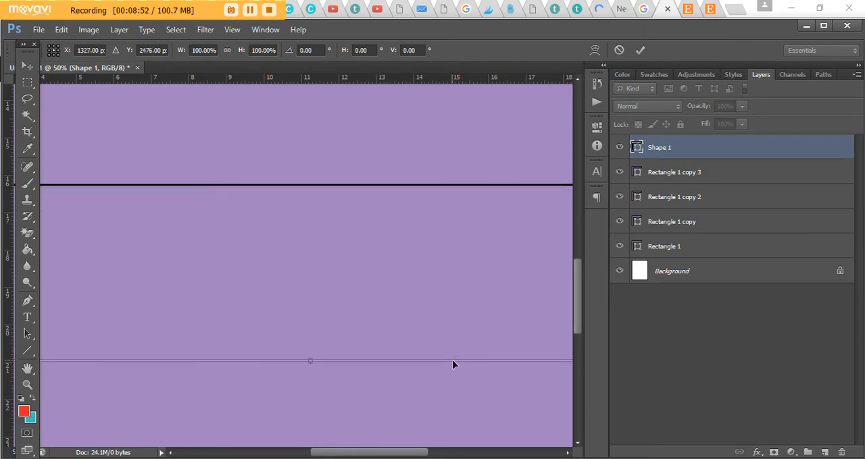
{"action": "key", "text": "Return"}
{"action": "key", "text": "ctrl+minus"}
{"action": "key", "text": "ctrl+minus"}
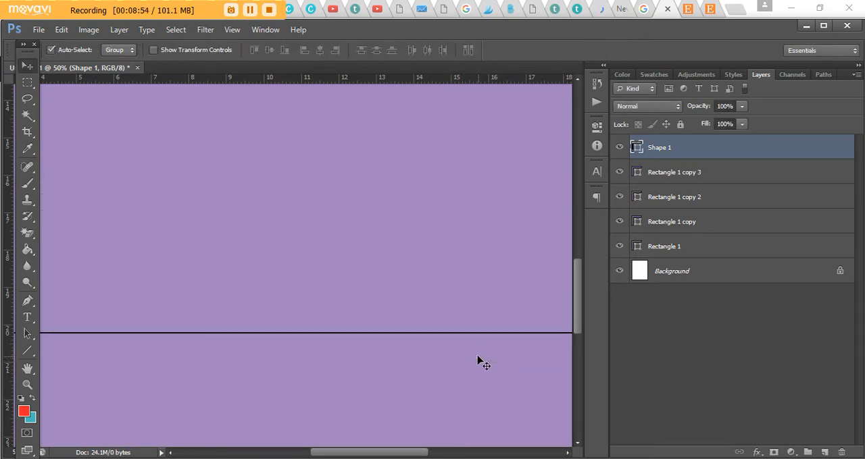
{"action": "key", "text": "ctrl+minus"}
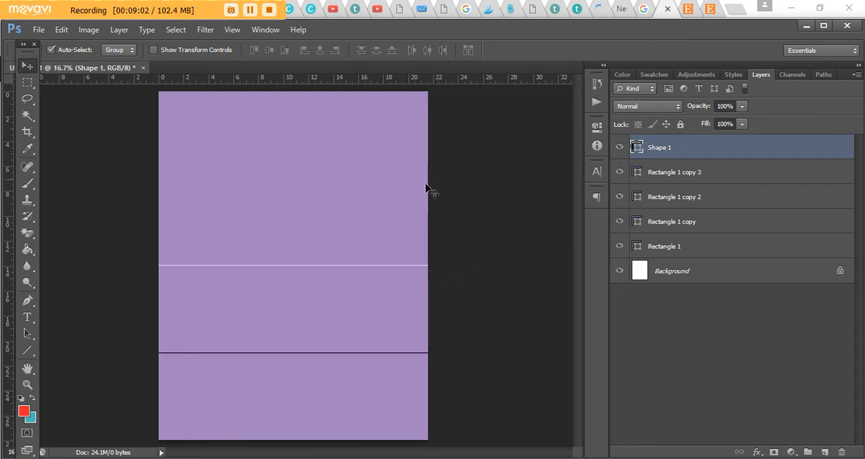
- Duplicate the line layer twice and hide the rectangle at the top of the page
{"action": "key", "text": "ctrl+j"}
{"action": "key", "text": "ctrl+j"}
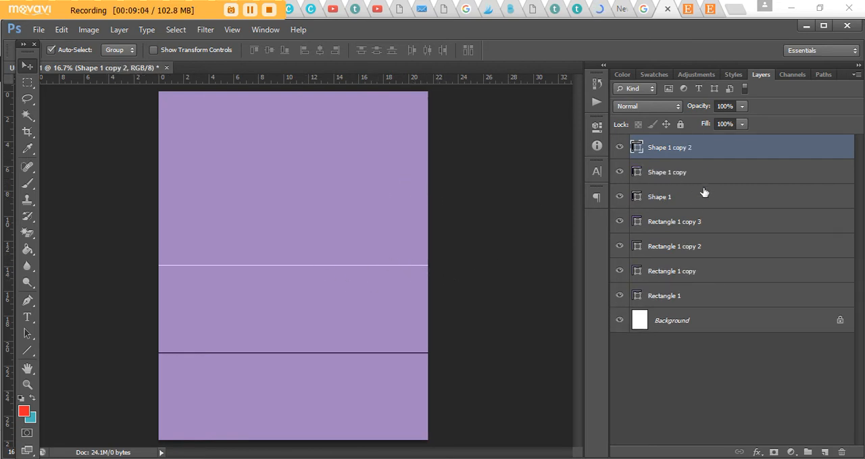
{"action": "left_click", "coordinate": [619, 296]}
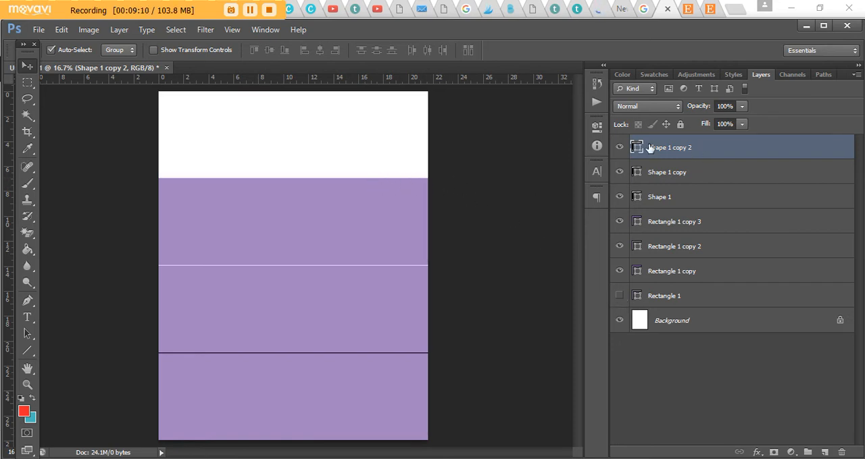
- Move the topmost line copy up to the boundary between the first and second sections with Free Transform
{"action": "key", "text": "ctrl+t"}
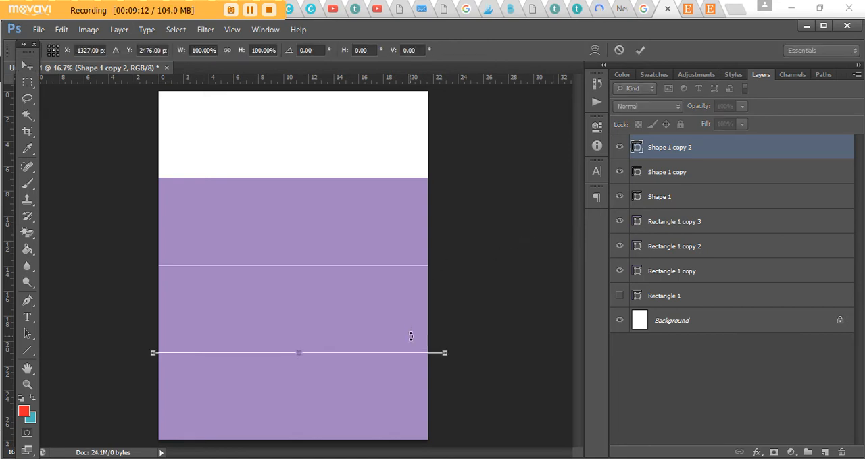
{"action": "key", "text": "ctrl+plus"}
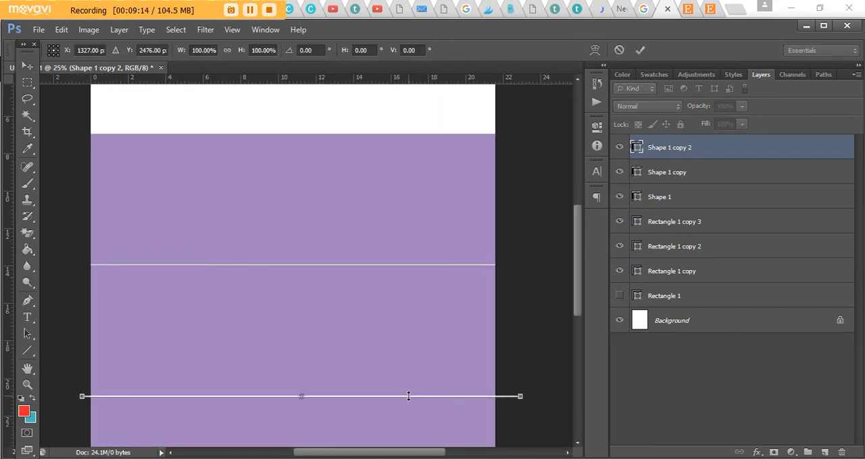
{"action": "key", "text": "ctrl+plus"}
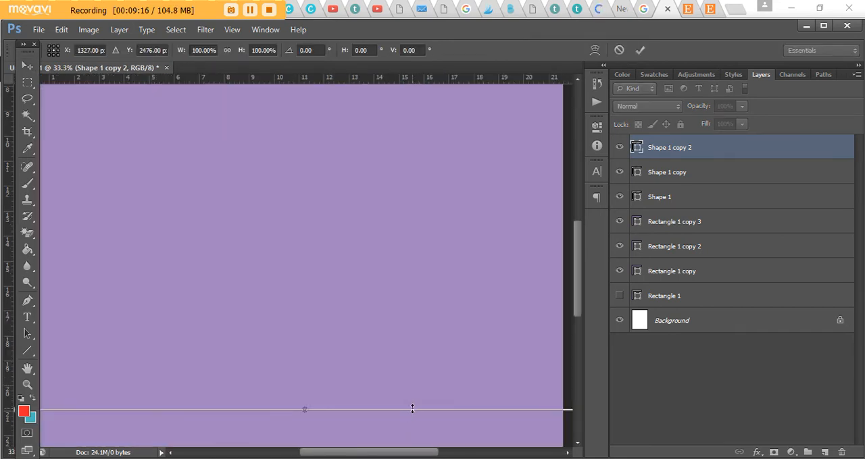
{"action": "left_click_drag", "start_coordinate": [412, 409], "coordinate": [453, 168]}
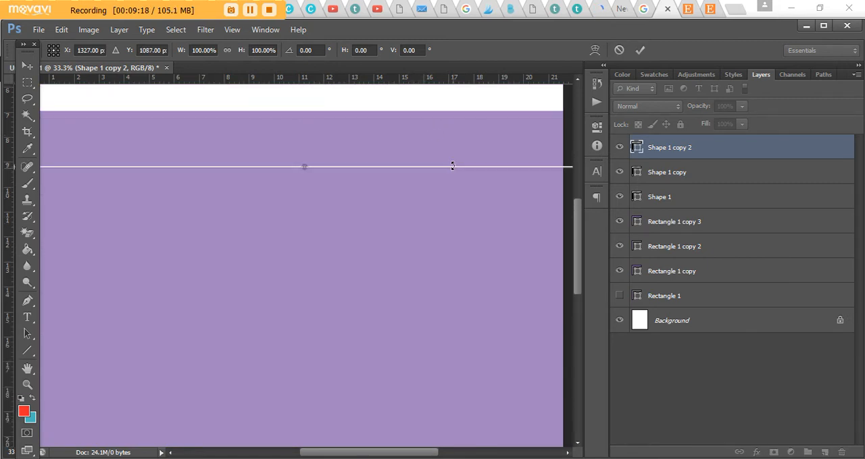
{"action": "scroll", "coordinate": [445, 209], "scroll_direction": "up", "scroll_amount": 3}
{"action": "left_click_drag", "start_coordinate": [435, 272], "coordinate": [442, 210]}
{"action": "key", "text": "Return"}
- Nudge the moved line copy to fine-tune its alignment along the second rectangle's upper edge
{"action": "key", "text": "ctrl+plus"}
{"action": "key", "text": "ctrl+plus"}
{"action": "scroll", "coordinate": [432, 213], "scroll_direction": "up", "scroll_amount": 2}
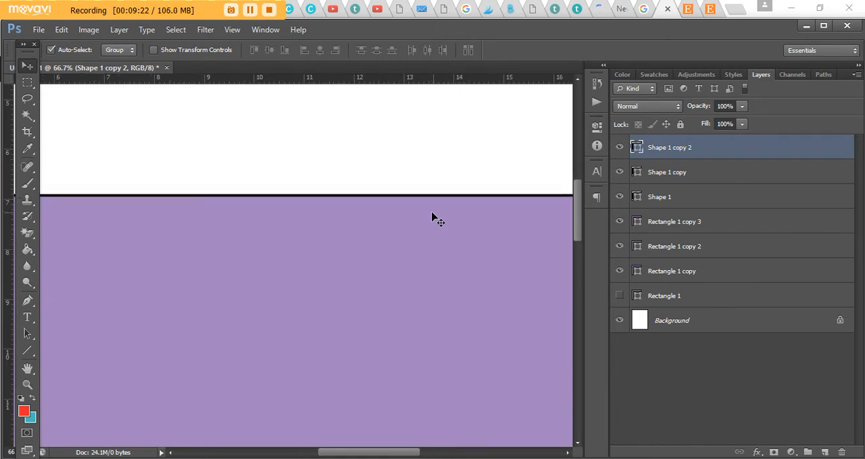
{"action": "key", "text": "ctrl+plus"}
{"action": "key", "text": "Up"}
{"action": "key", "text": "Up"}
{"action": "key", "text": "Down"}
{"action": "key", "text": "Down"}
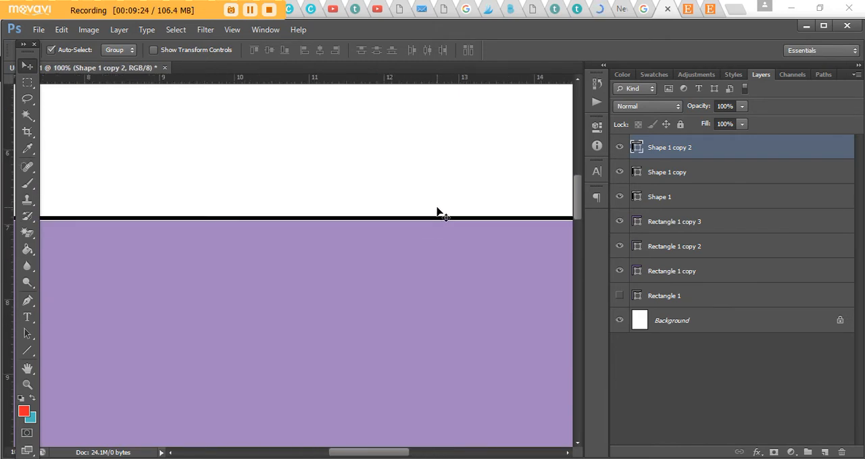
- Select the three line layers, distribute them evenly by their vertical centers, and hide the three remaining rectangle layers
{"action": "key", "text": "ctrl+minus"}
{"action": "key", "text": "ctrl+minus"}
{"action": "key", "text": "ctrl+minus"}
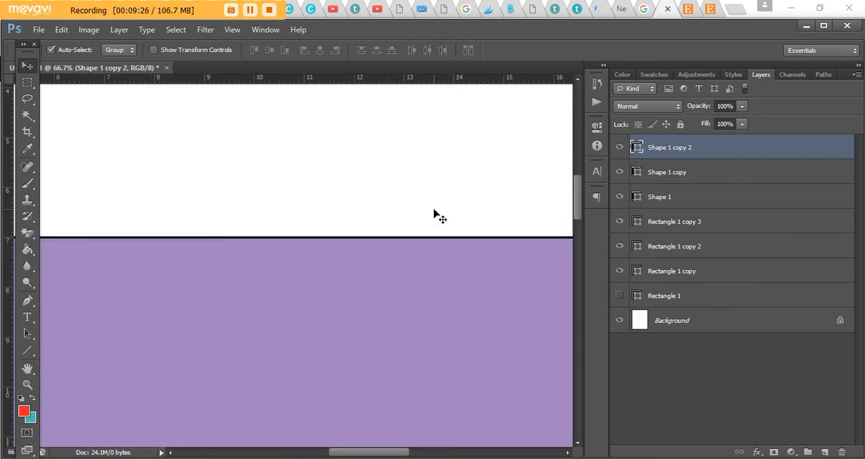
{"action": "key", "text": "ctrl+minus"}
{"action": "key", "text": "ctrl+minus"}
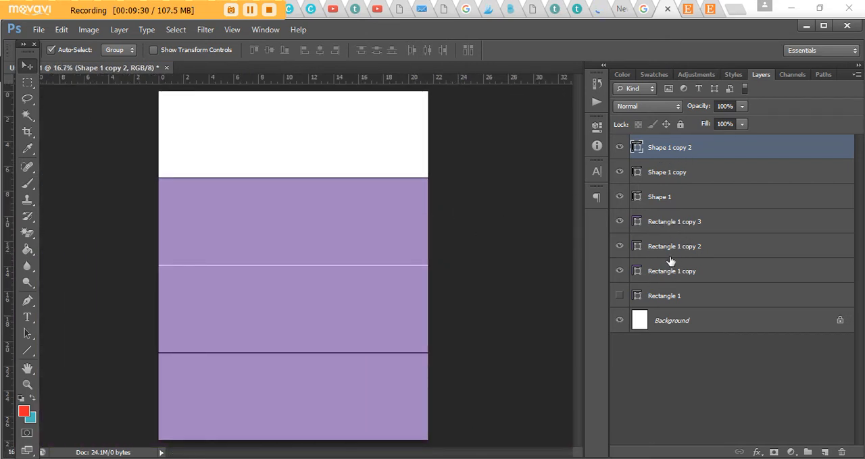
{"action": "left_click", "coordinate": [666, 196], "text": "shift"}
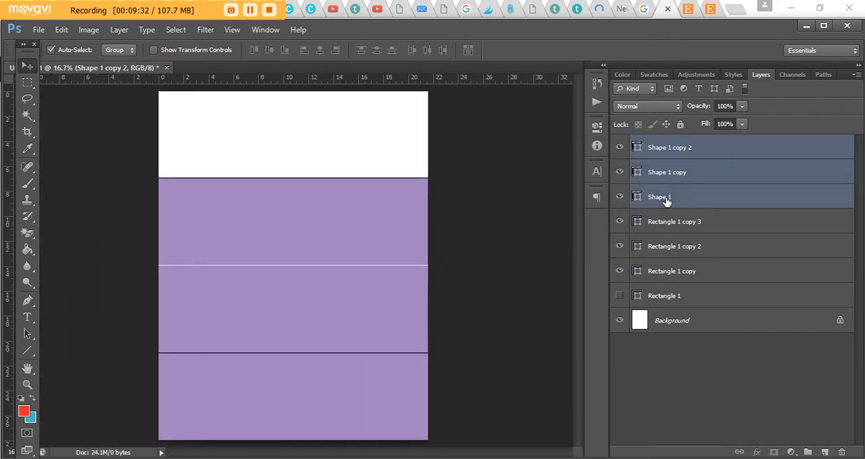
{"action": "double_click", "coordinate": [673, 197]}
{"action": "left_click", "coordinate": [713, 155], "text": "shift"}
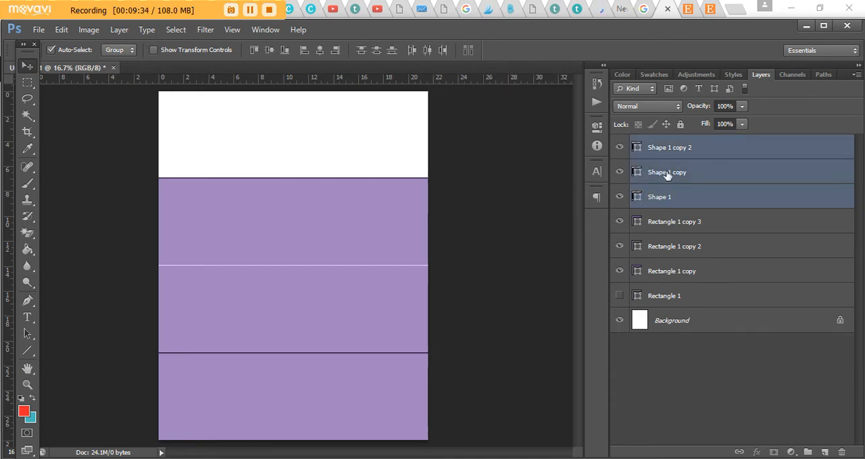
{"action": "left_click", "coordinate": [377, 50]}
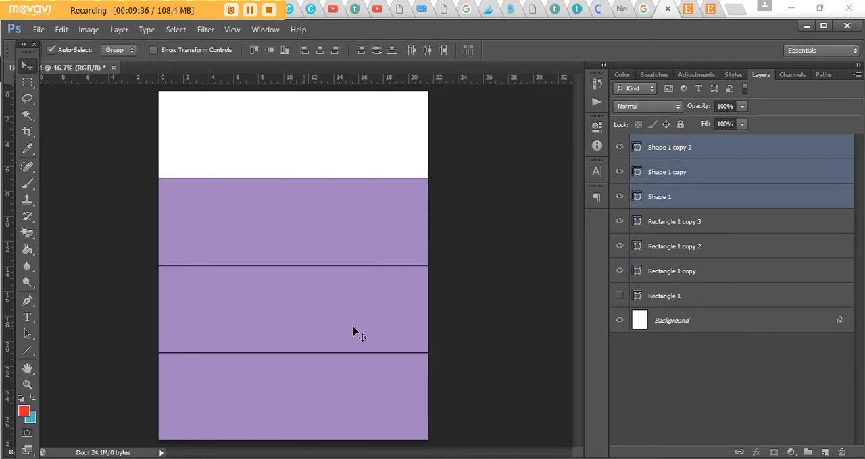
{"action": "left_click", "coordinate": [619, 247]}
{"action": "left_click", "coordinate": [619, 222]}
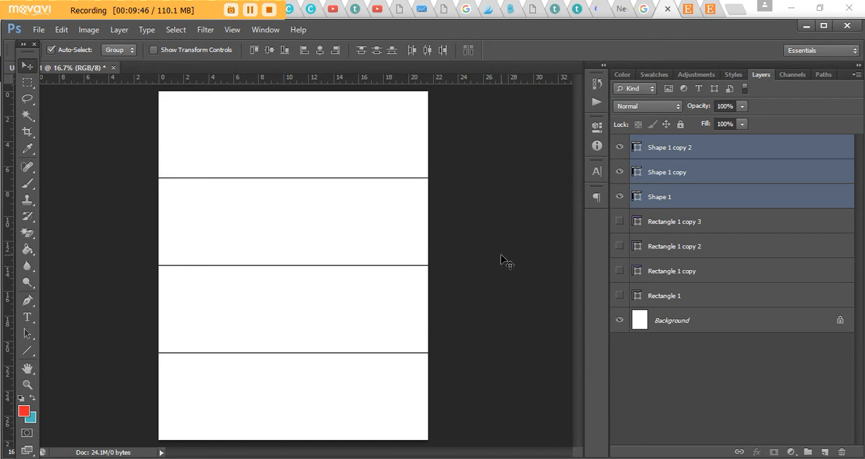
- Rename the topmost line layer to HORIZONTAL LINE 1
{"action": "left_click", "coordinate": [660, 150]}
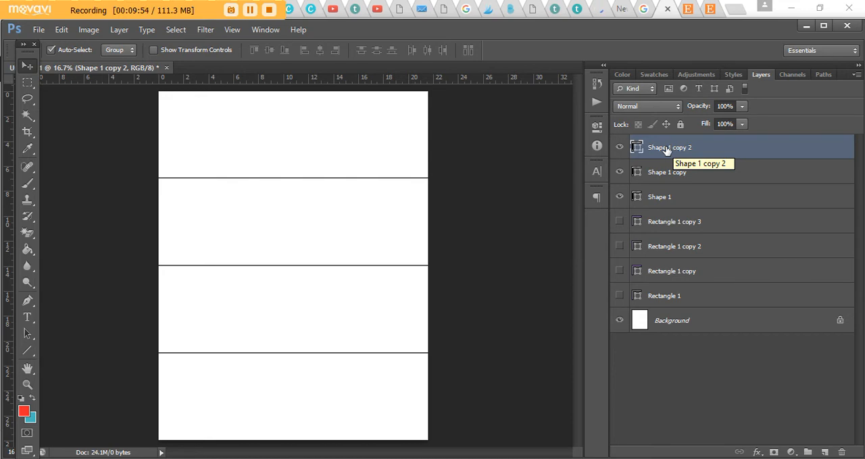
{"action": "double_click", "coordinate": [672, 149]}
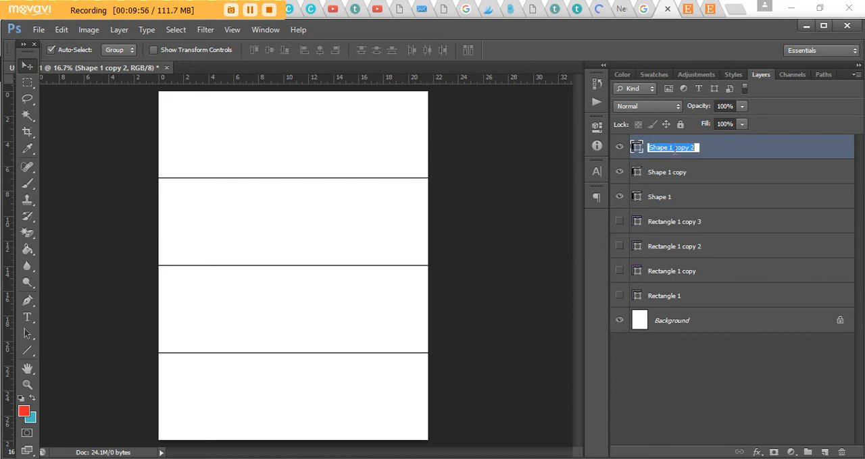
{"action": "type", "text": "HORIZONTAL LINE"}
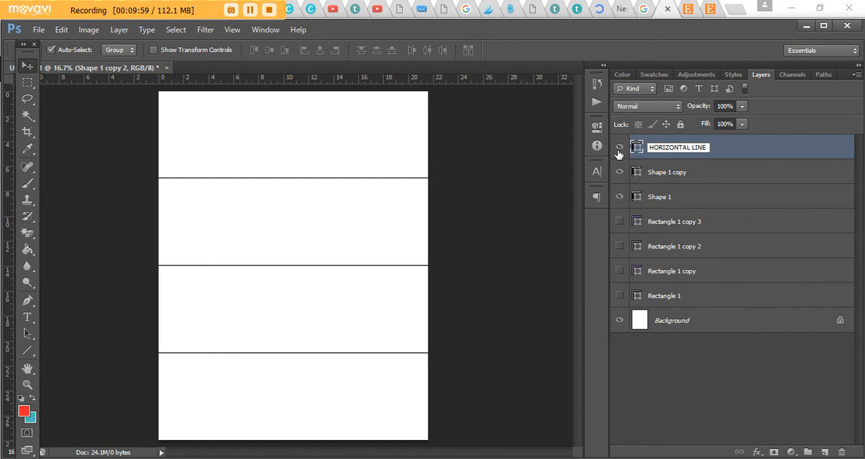
{"action": "left_click", "coordinate": [618, 149]}
{"action": "left_click", "coordinate": [618, 149]}
{"action": "double_click", "coordinate": [703, 150]}
{"action": "left_click", "coordinate": [709, 147]}
{"action": "type", "text": "1"}
- Rename the middle line layer, Shape 1 copy, to HORIZONTAL LINE 2
{"action": "left_click", "coordinate": [673, 177]}
{"action": "left_click", "coordinate": [674, 175]}
{"action": "double_click", "coordinate": [673, 174]}
{"action": "type", "text": "HORI"}
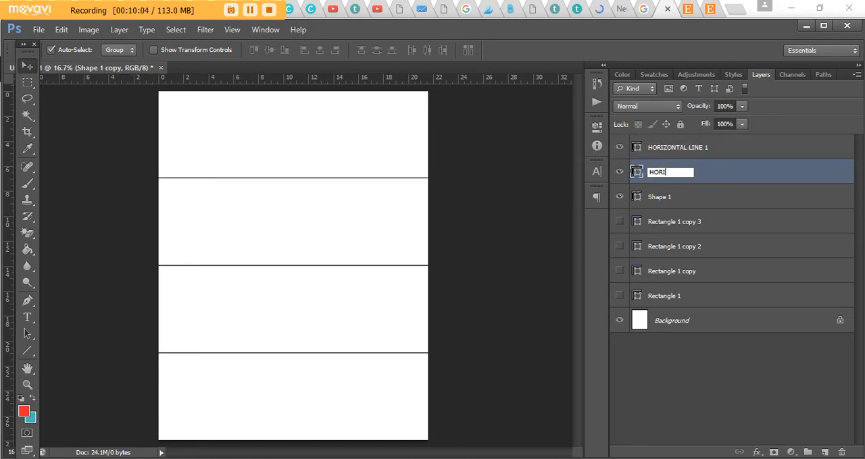
{"action": "type", "text": "ZONTAL LINE 2"}
- Rename the lowest line layer, Shape 1, to HOR LINE 3
{"action": "left_click", "coordinate": [657, 201]}
{"action": "double_click", "coordinate": [657, 197]}
{"action": "type", "text": "H S L"}
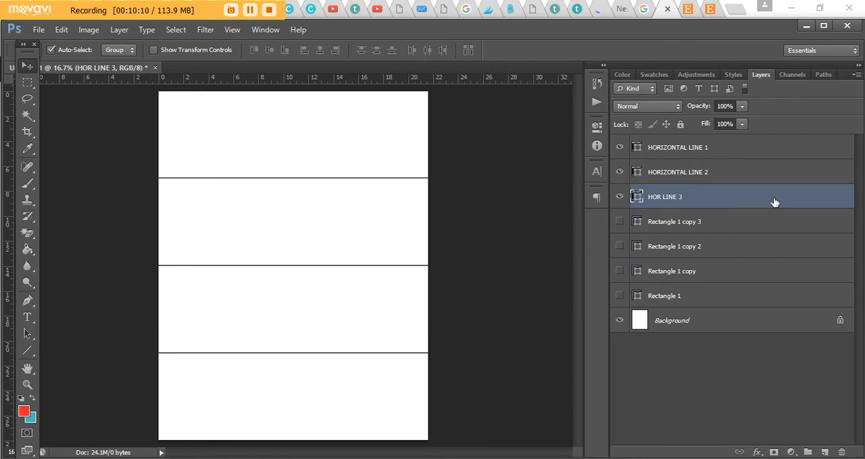
- Duplicate the HORIZONTAL LINE 1 layer and rotate the copy 90 degrees to make a vertical line
{"action": "left_click", "coordinate": [706, 148]}
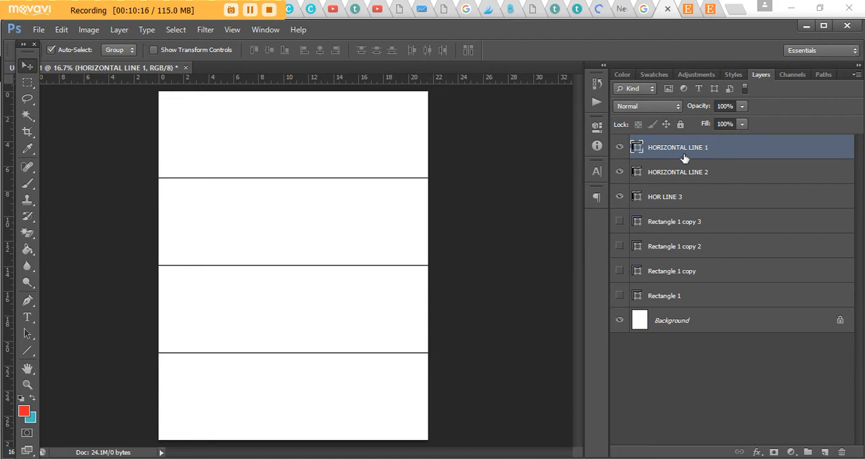
{"action": "key", "text": "ctrl+j"}
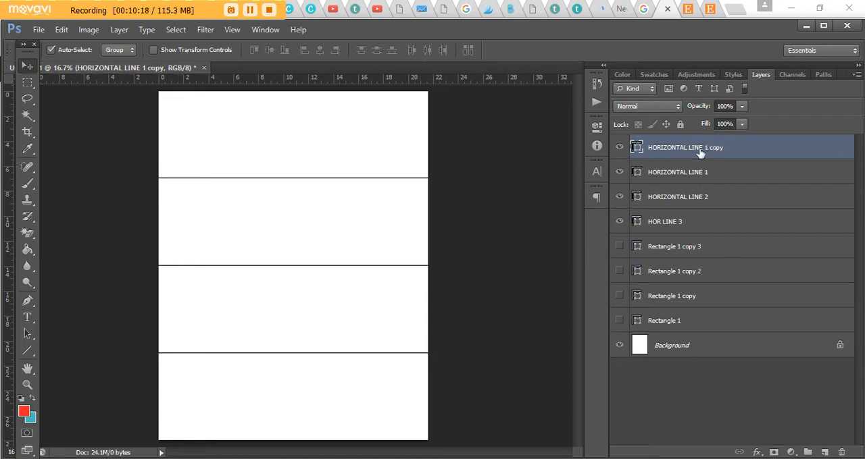
{"action": "key", "text": "ctrl+t"}
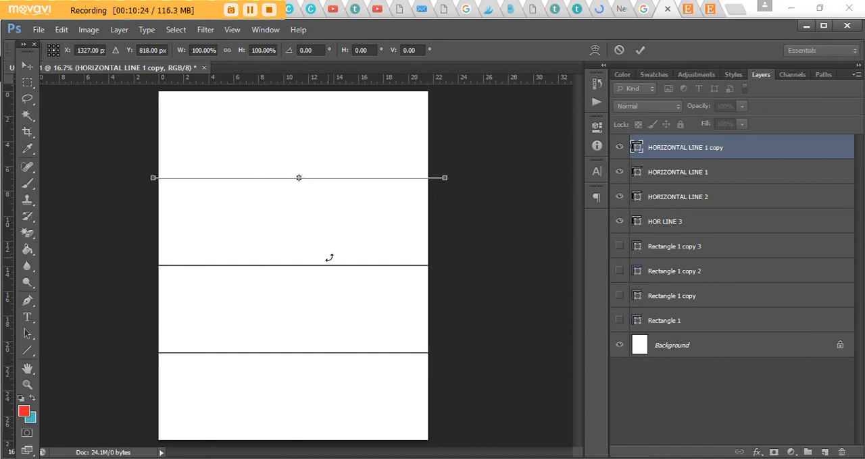
{"action": "left_click", "coordinate": [307, 50]}
{"action": "type", "text": "90"}
{"action": "key", "text": "Return"}
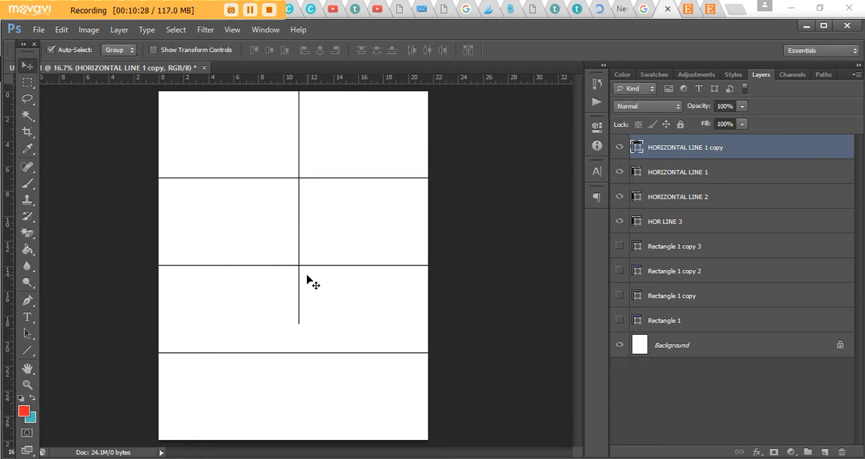
- Stretch the vertical line downward with Free Transform so its lower end meets the page's bottom edge, and apply the transform
{"action": "key", "text": "ctrl+t"}
{"action": "key", "text": "ctrl+plus"}
{"action": "scroll", "coordinate": [318, 262], "scroll_direction": "down", "scroll_amount": 4}
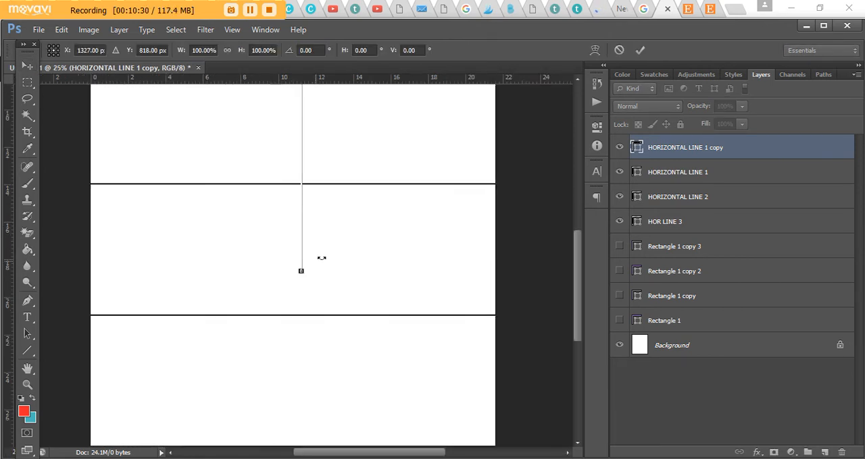
{"action": "key", "text": "ctrl+plus"}
{"action": "key", "text": "ctrl+plus"}
{"action": "key", "text": "ctrl+plus"}
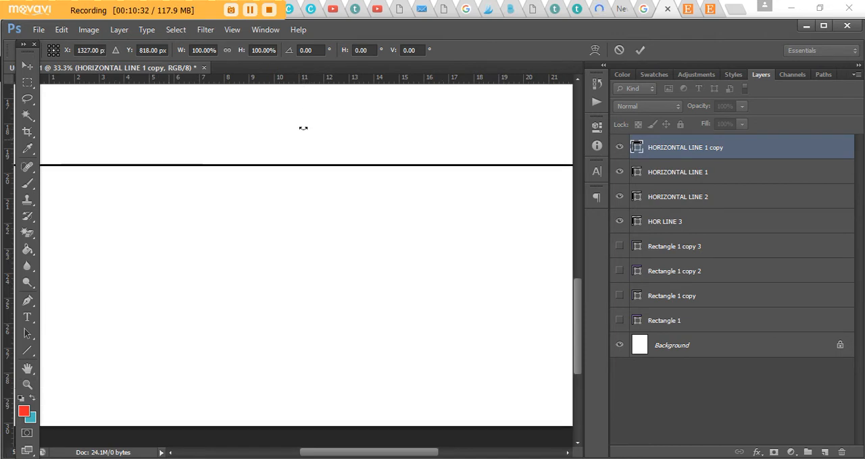
{"action": "scroll", "coordinate": [312, 145], "scroll_direction": "up", "scroll_amount": 1}
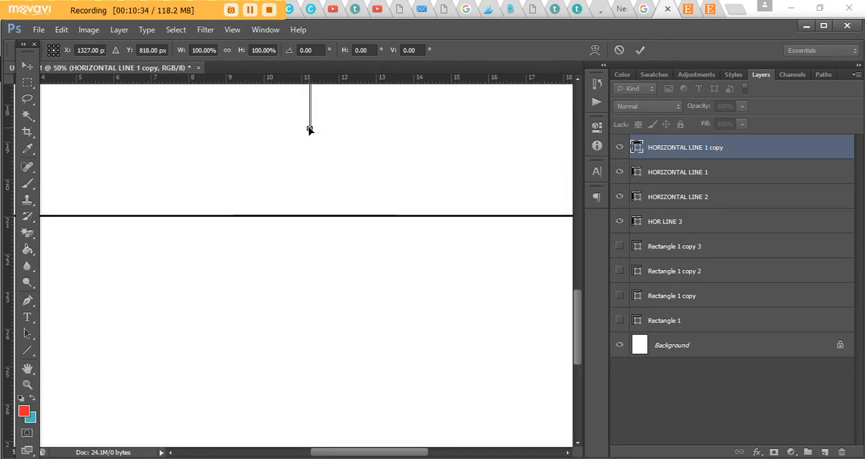
{"action": "left_click_drag", "start_coordinate": [309, 130], "coordinate": [331, 443]}
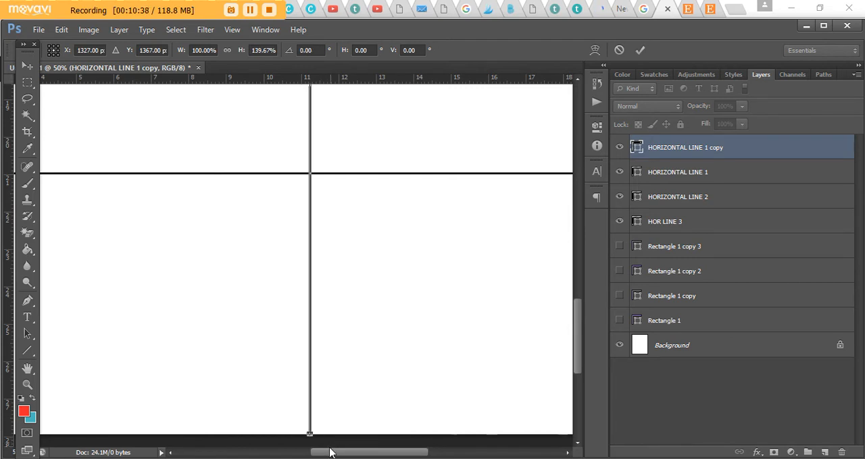
{"action": "scroll", "coordinate": [320, 385], "scroll_direction": "down", "scroll_amount": 3}
{"action": "key", "text": "ctrl+plus"}
{"action": "scroll", "coordinate": [370, 344], "scroll_direction": "down", "scroll_amount": 3}
{"action": "key", "text": "ctrl+plus"}
{"action": "key", "text": "ctrl+plus"}
{"action": "key", "text": "ctrl+plus"}
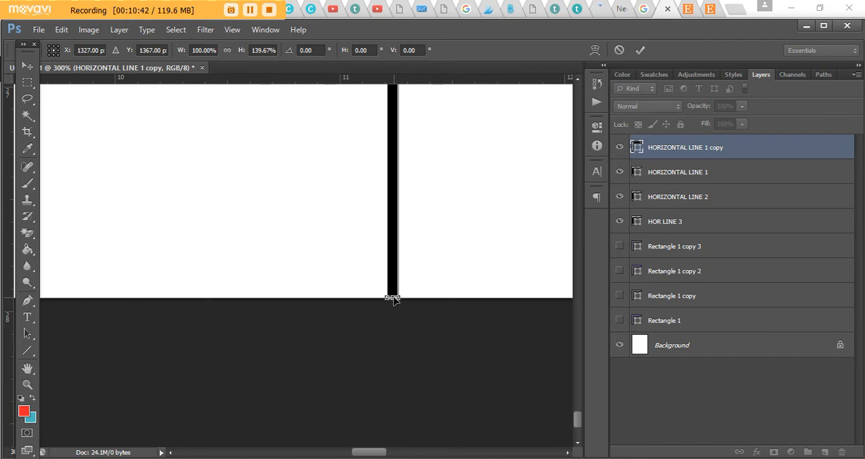
{"action": "key", "text": "Return"}
{"action": "key", "text": "ctrl+minus"}
{"action": "key", "text": "ctrl+minus"}
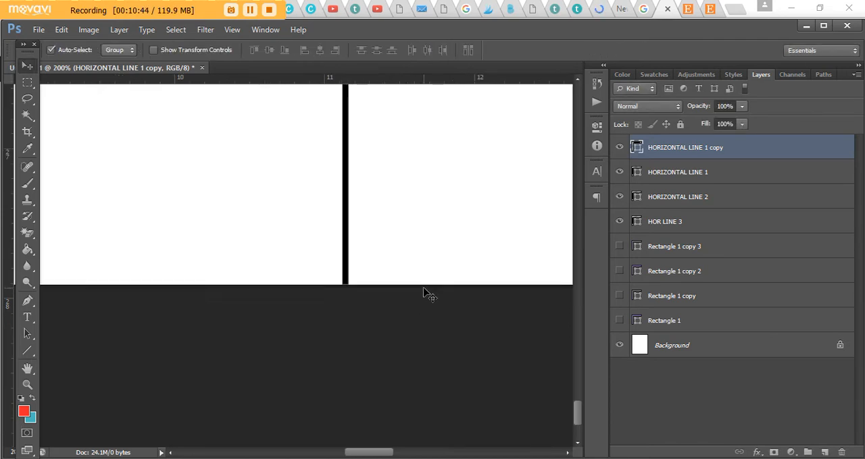
{"action": "key", "text": "ctrl+minus"}
{"action": "key", "text": "ctrl+minus"}
{"action": "key", "text": "ctrl+minus"}
{"action": "key", "text": "ctrl+minus"}
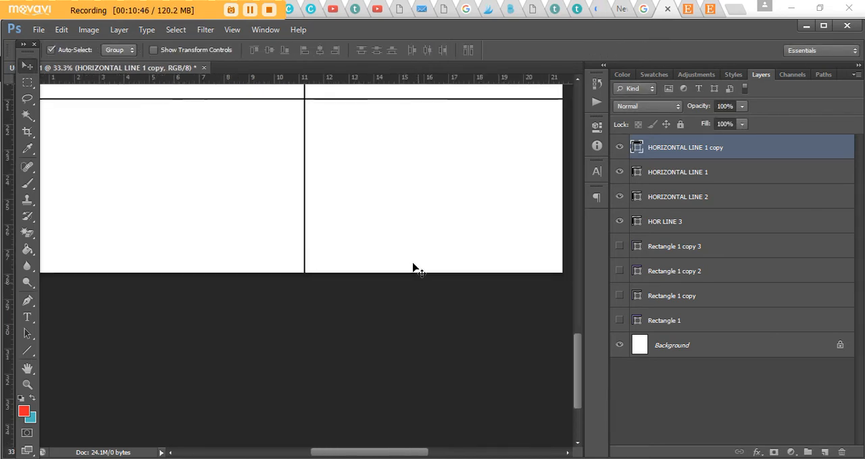
- Check the upper end of the vertical line against the page's top edge, including its transform bounds
{"action": "scroll", "coordinate": [352, 186], "scroll_direction": "up", "scroll_amount": 5}
{"action": "key", "text": "ctrl+plus"}
{"action": "key", "text": "ctrl+plus"}
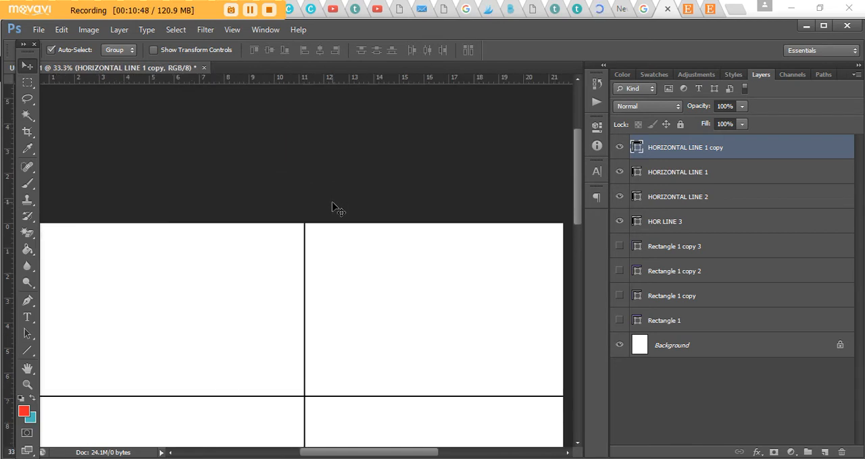
{"action": "key", "text": "ctrl+plus"}
{"action": "key", "text": "ctrl+plus"}
{"action": "key", "text": "ctrl+t"}
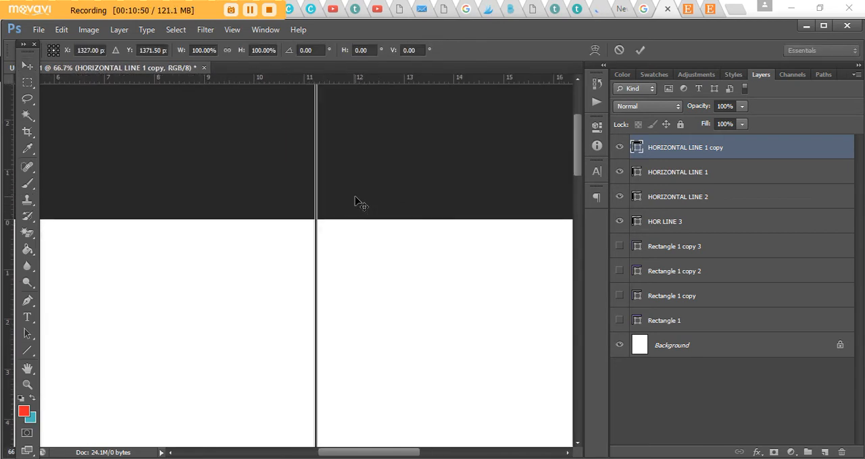
{"action": "key", "text": "Return"}
{"action": "key", "text": "ctrl+minus"}
{"action": "key", "text": "ctrl+minus"}
{"action": "key", "text": "ctrl+minus"}
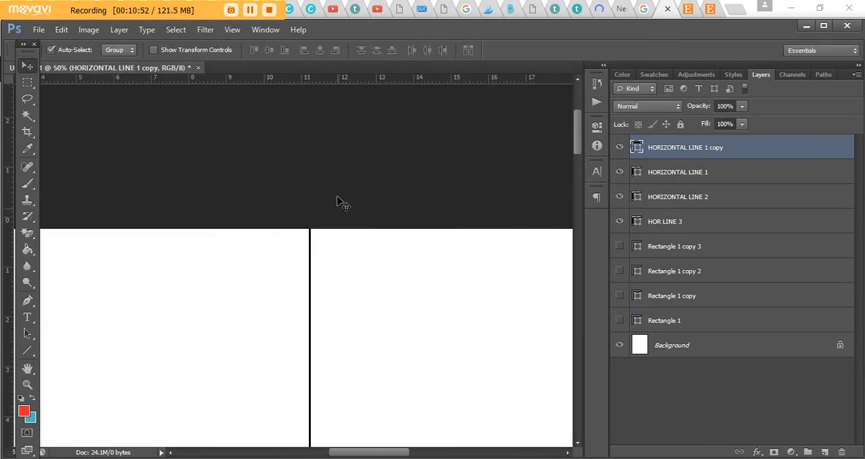
{"action": "key", "text": "ctrl+minus"}
{"action": "key", "text": "ctrl+minus"}
{"action": "key", "text": "ctrl+minus"}
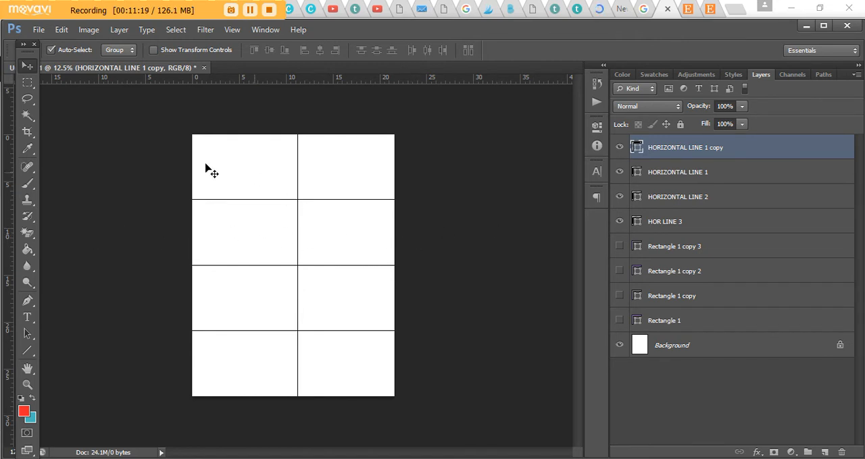
- Center the vertical line horizontally on the page by aligning it to a full-width rectangular marquee selection, and clear the selection
{"action": "left_click", "coordinate": [27, 84]}
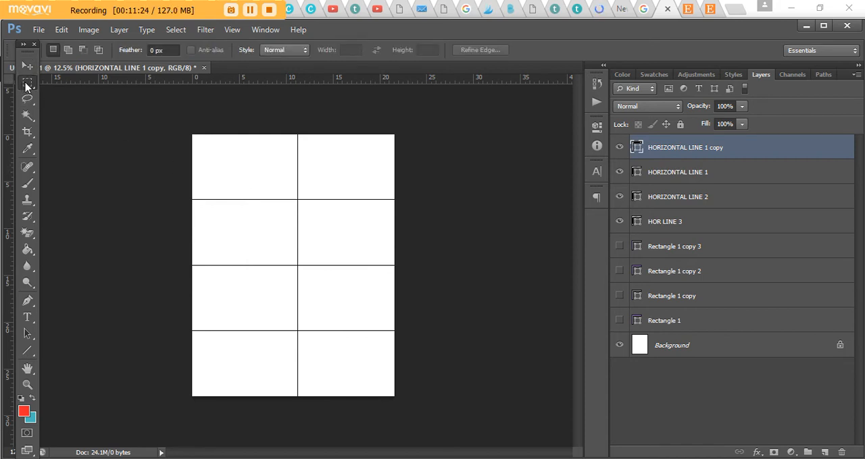
{"action": "right_click", "coordinate": [27, 84]}
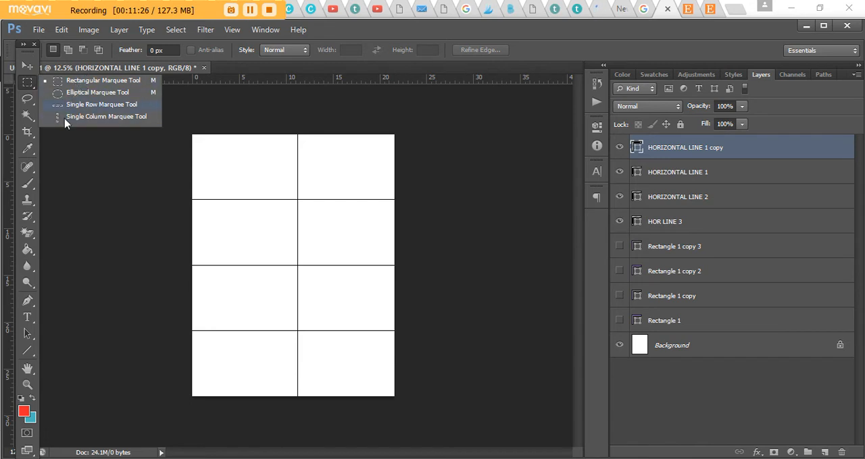
{"action": "left_click", "coordinate": [90, 82]}
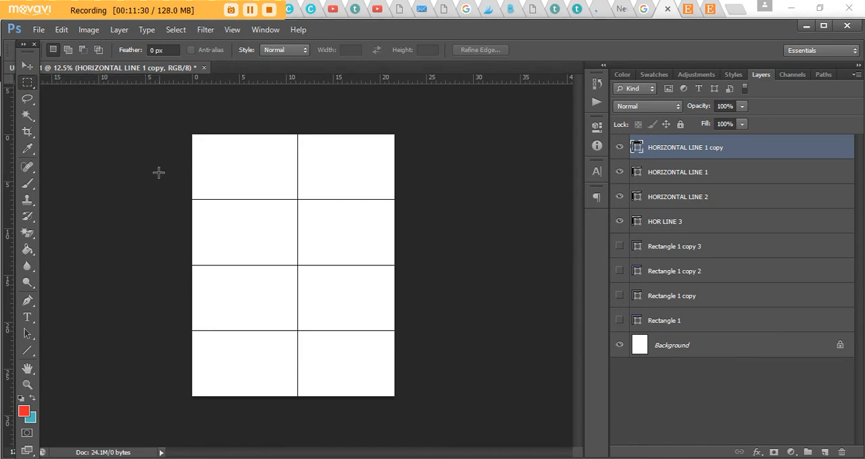
{"action": "left_click_drag", "start_coordinate": [156, 168], "coordinate": [477, 254]}
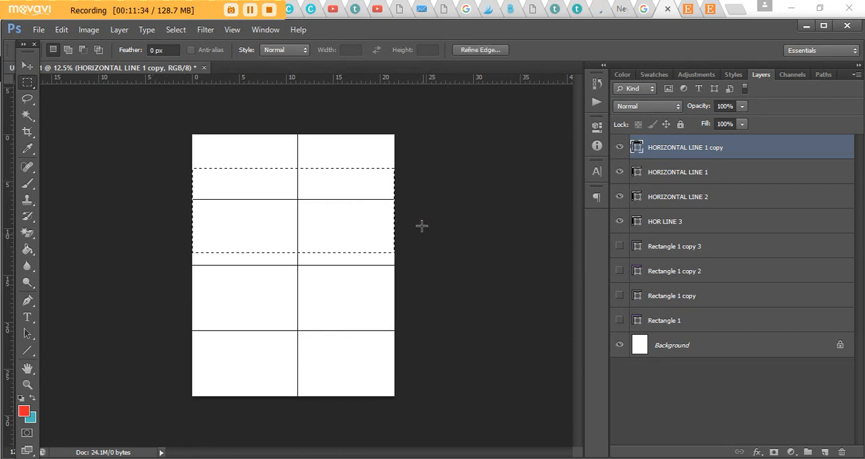
{"action": "left_click_drag", "start_coordinate": [170, 273], "coordinate": [489, 335]}
{"action": "left_click", "coordinate": [27, 66]}
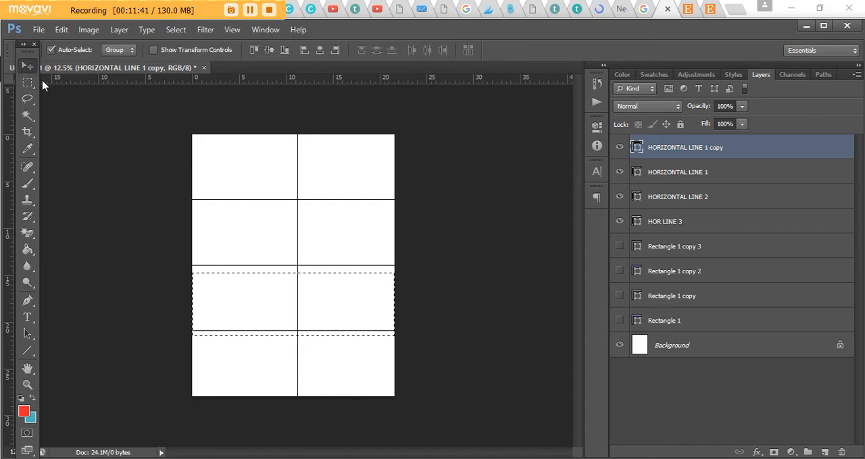
{"action": "left_click", "coordinate": [320, 51]}
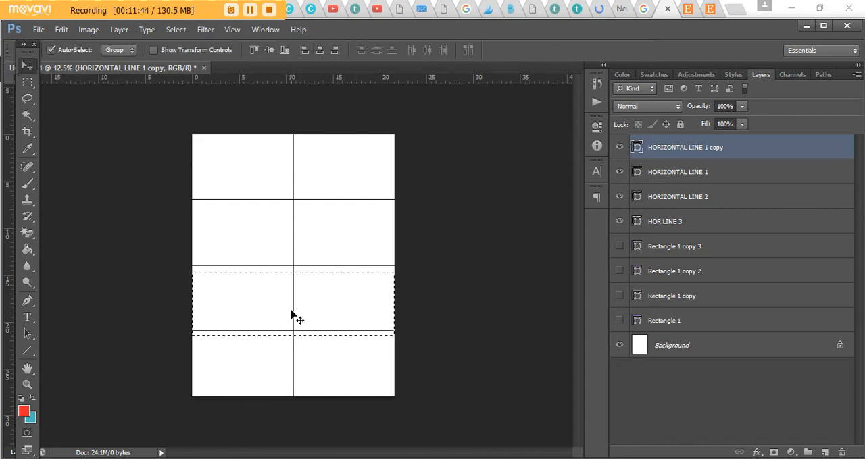
{"action": "key", "text": "ctrl+d"}
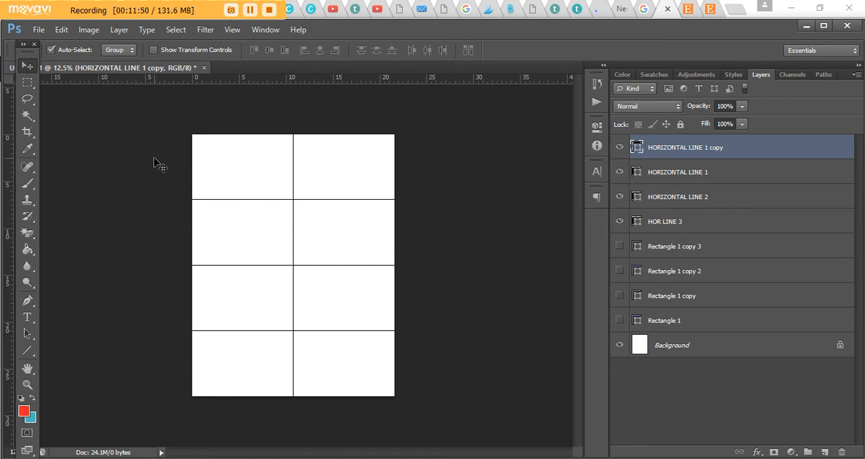
- Activate the Horizontal Type tool and set its font to Microsoft New Tai Lue
{"action": "key", "text": "ctrl+plus"}
{"action": "scroll", "coordinate": [203, 202], "scroll_direction": "down", "scroll_amount": 1}
{"action": "scroll", "coordinate": [204, 204], "scroll_direction": "up", "scroll_amount": 2}
{"action": "left_click_drag", "start_coordinate": [429, 454], "coordinate": [388, 452]}
{"action": "scroll", "coordinate": [414, 352], "scroll_direction": "up", "scroll_amount": 1}
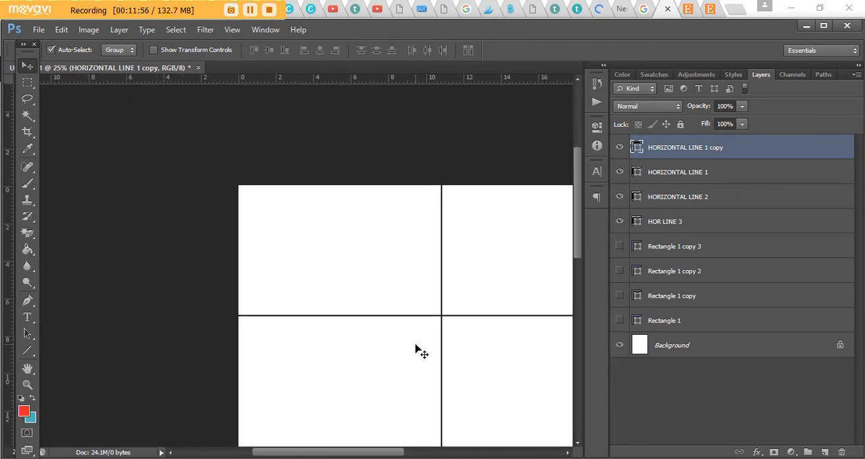
{"action": "key", "text": "ctrl+plus"}
{"action": "scroll", "coordinate": [380, 344], "scroll_direction": "down", "scroll_amount": 1}
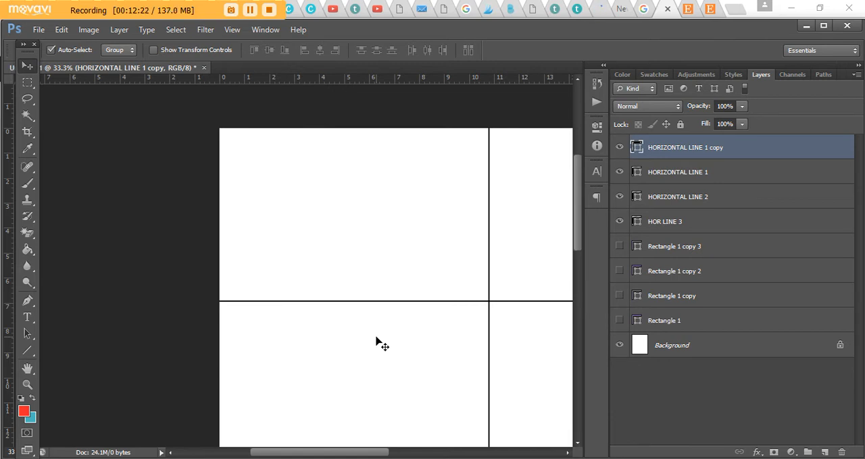
{"action": "left_click_drag", "start_coordinate": [344, 456], "coordinate": [378, 456]}
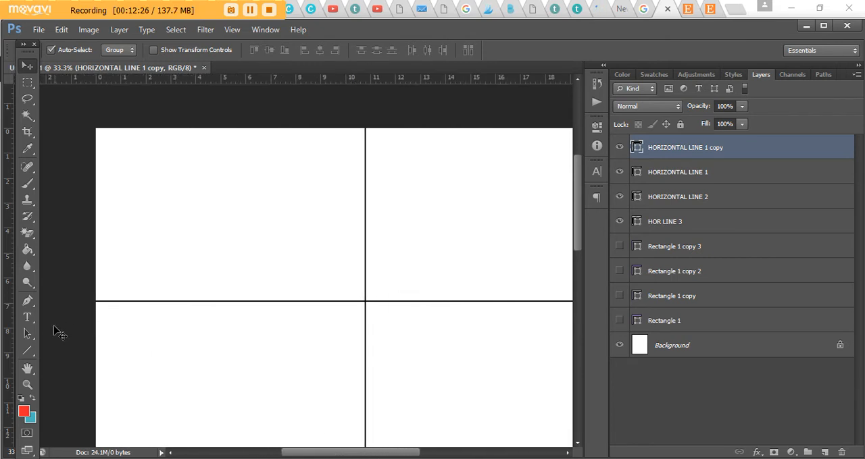
{"action": "left_click", "coordinate": [33, 321]}
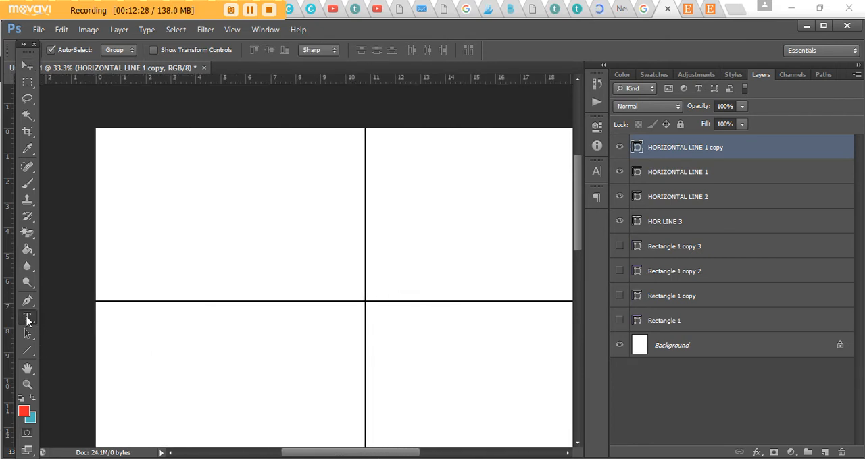
{"action": "left_click", "coordinate": [27, 319]}
{"action": "left_click", "coordinate": [112, 317]}
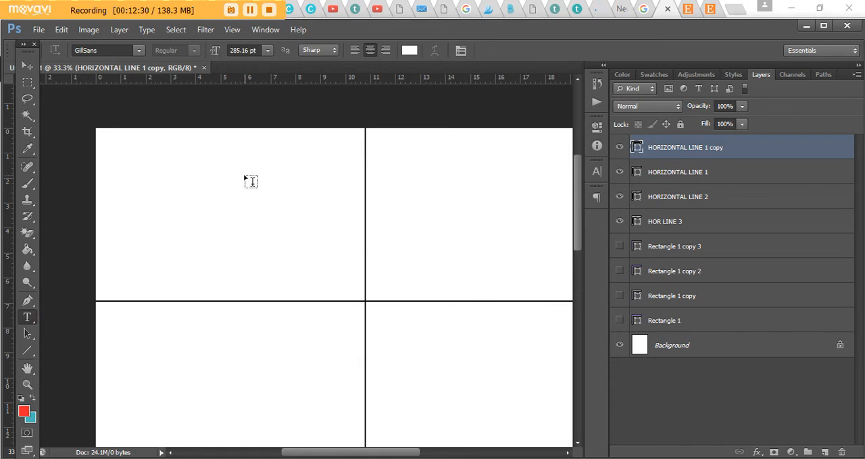
{"action": "left_click", "coordinate": [138, 51]}
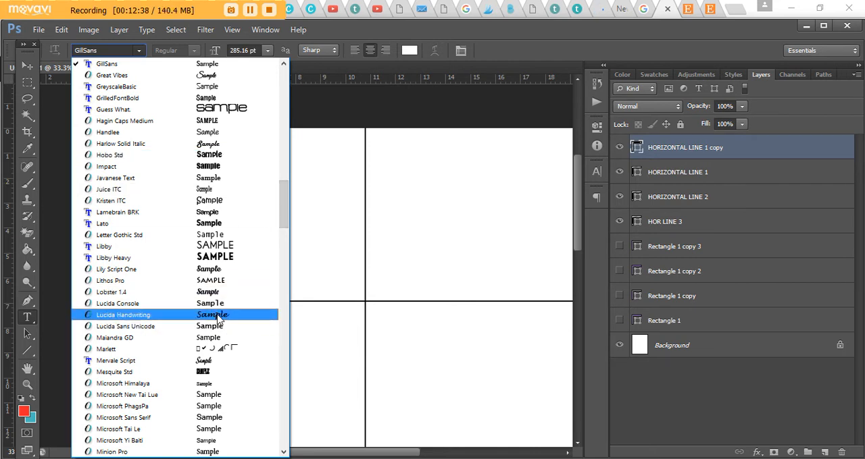
{"action": "left_click_drag", "start_coordinate": [283, 189], "coordinate": [292, 235]}
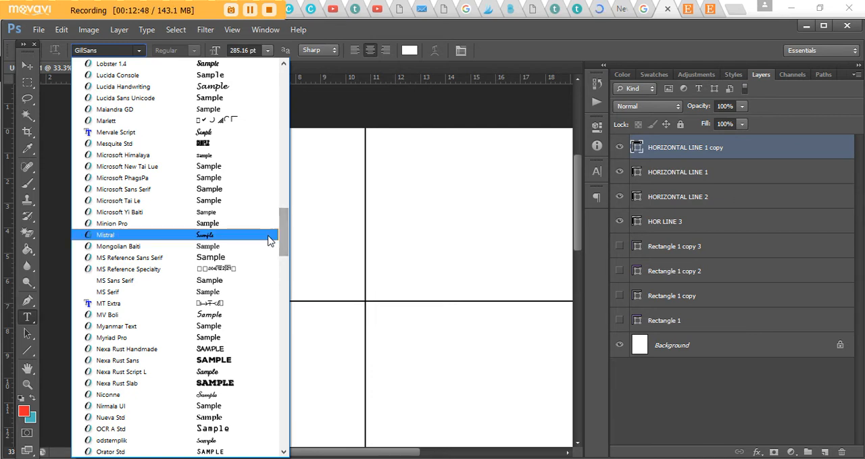
{"action": "left_click", "coordinate": [209, 166]}
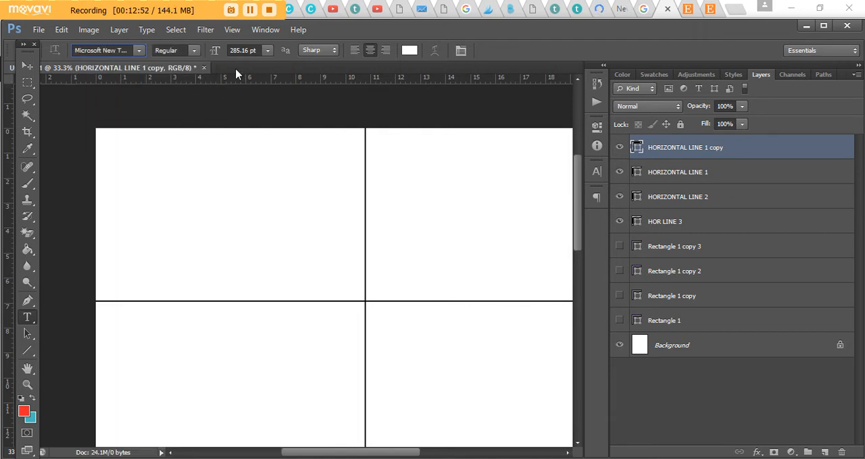
- Open the text color picker and set the red, green and blue values to 0
{"action": "left_click", "coordinate": [409, 51]}
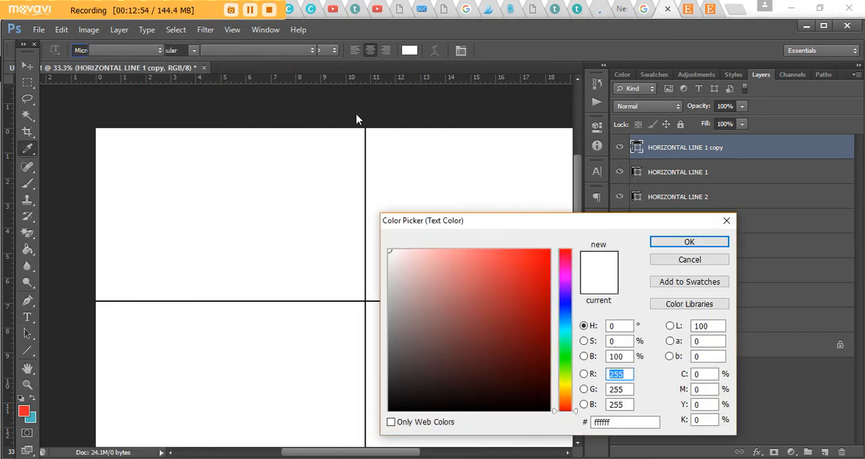
{"action": "type", "text": "0"}
{"action": "key", "text": "Tab"}
{"action": "type", "text": "0"}
{"action": "key", "text": "Tab"}
{"action": "type", "text": "0"}
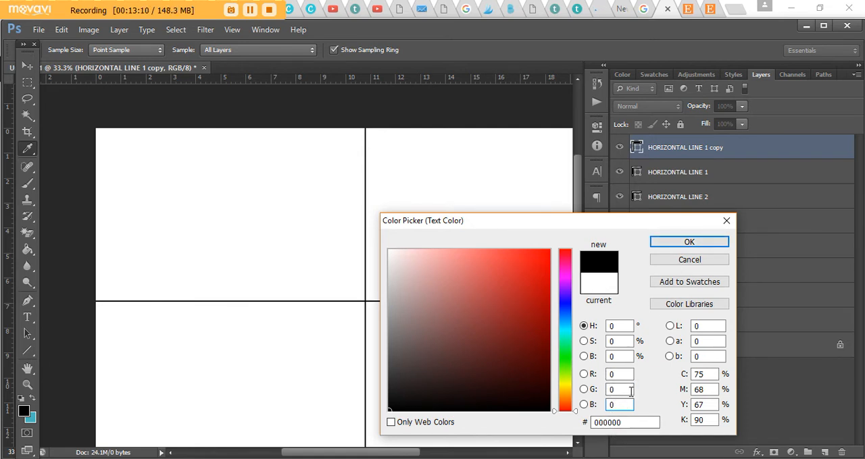
- Try several near-black shades from the color field for the text color
{"action": "left_click", "coordinate": [517, 396]}
{"action": "left_click", "coordinate": [533, 403]}
{"action": "left_click", "coordinate": [539, 390]}
{"action": "left_click", "coordinate": [537, 406]}
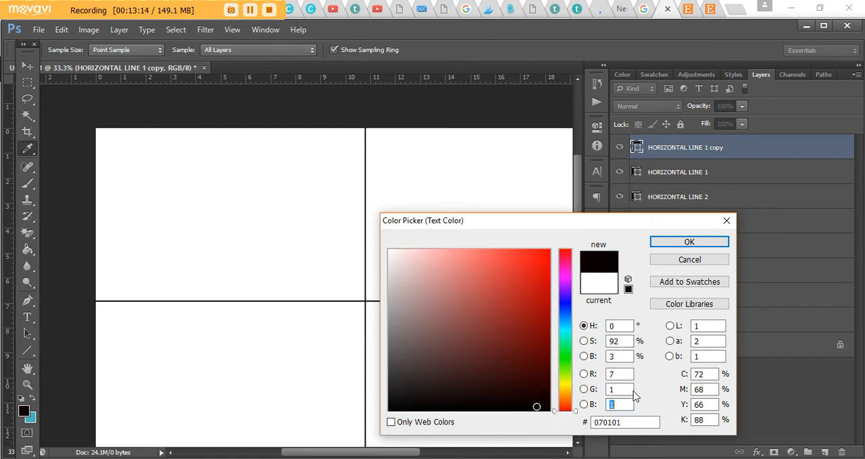
- Set the text color back to pure black, 000000, and accept it
{"action": "double_click", "coordinate": [618, 374]}
{"action": "type", "text": "0"}
{"action": "key", "text": "Tab"}
{"action": "type", "text": "0"}
{"action": "key", "text": "Tab"}
{"action": "type", "text": "0"}
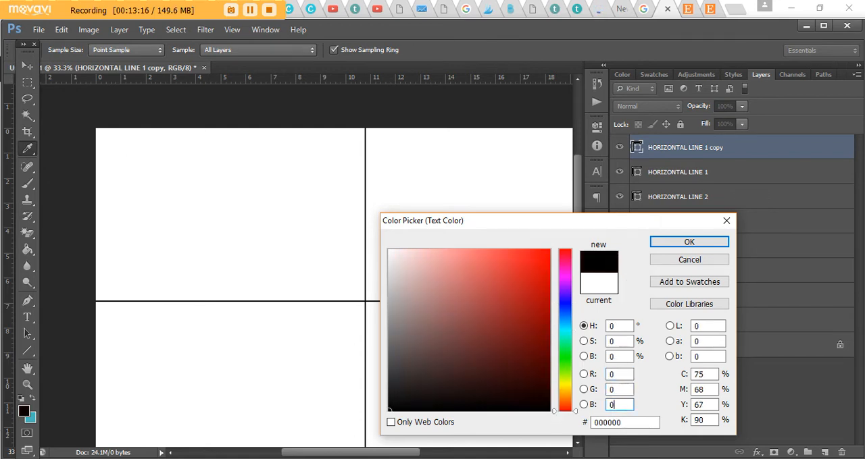
{"action": "left_click", "coordinate": [669, 245]}
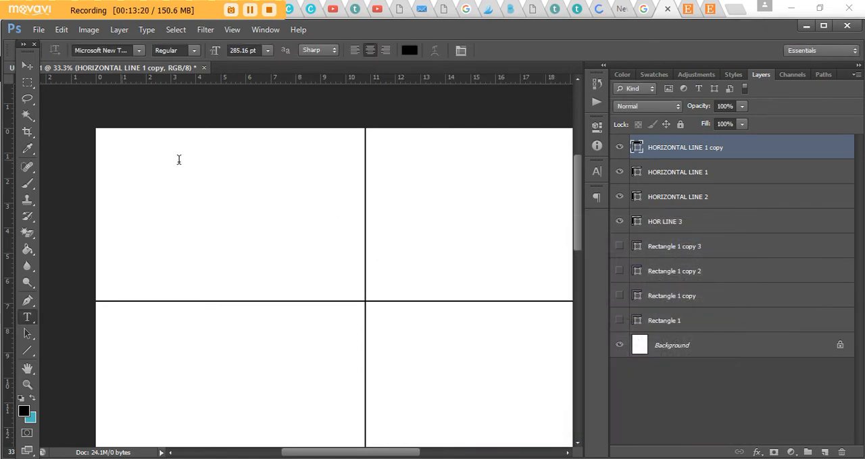
- Add the text Monday at 20 pt in the first section and move it fully inside the page's top-left corner
{"action": "left_click", "coordinate": [178, 159]}
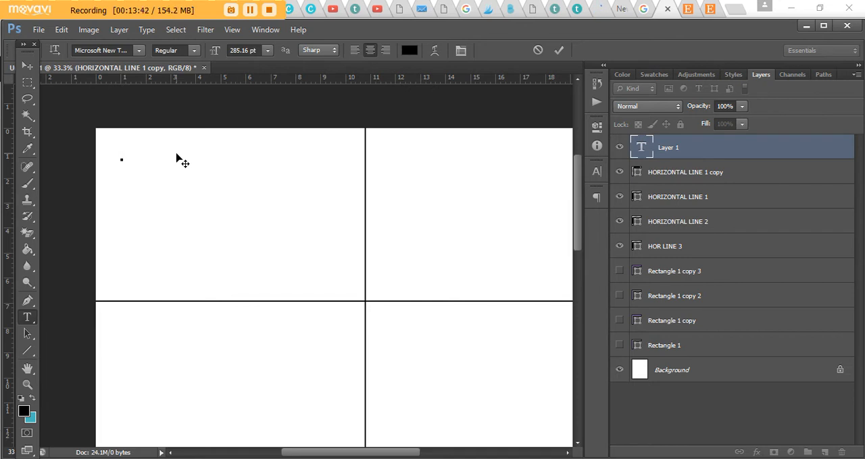
{"action": "type", "text": "Today"}
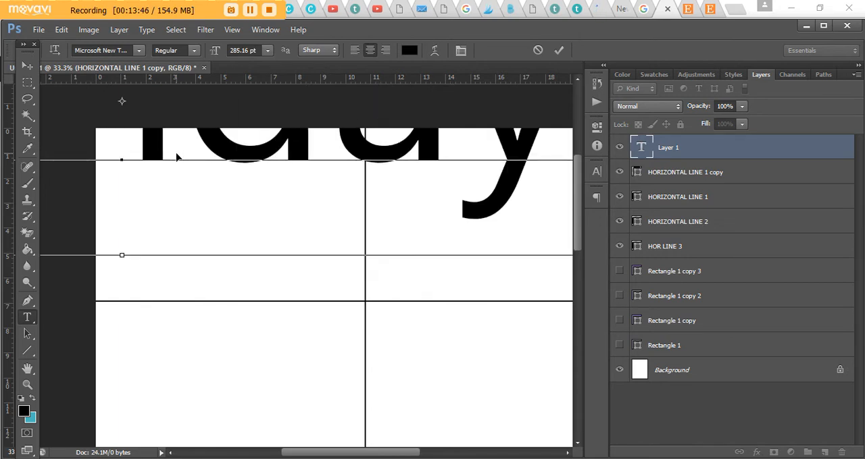
{"action": "key", "text": "ctrl+a"}
{"action": "left_click", "coordinate": [256, 52]}
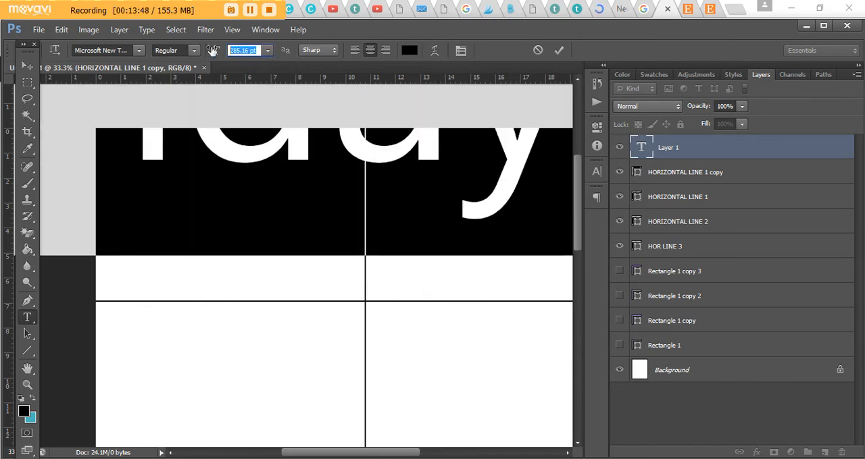
{"action": "type", "text": "20"}
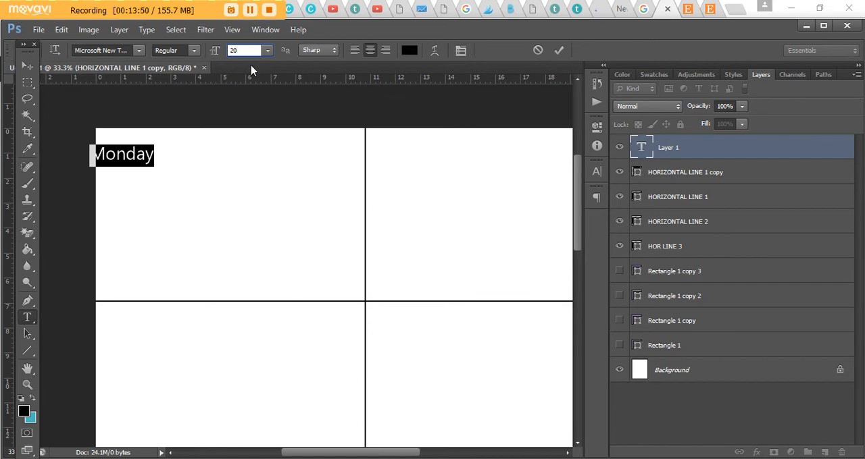
{"action": "left_click", "coordinate": [27, 66]}
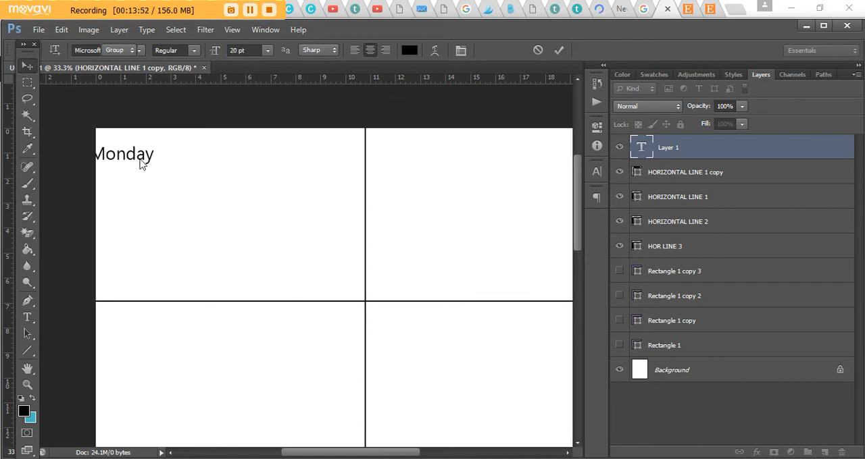
{"action": "mouse_move", "coordinate": [144, 158]}
{"action": "left_mouse_down"}
{"action": "mouse_move", "coordinate": [169, 158]}
{"action": "mouse_move", "coordinate": [160, 155]}
{"action": "left_mouse_up"}
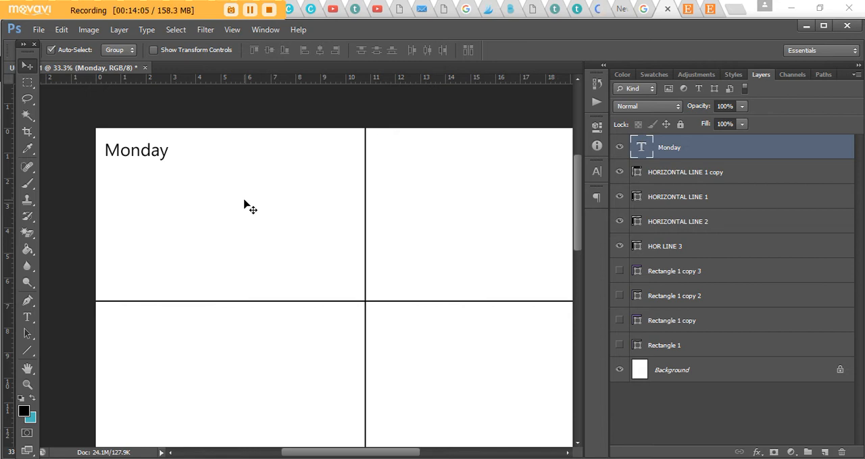
- Set the Monday text to 18 pt and apply faux bold
{"action": "left_click", "coordinate": [27, 318]}
{"action": "left_click", "coordinate": [129, 150]}
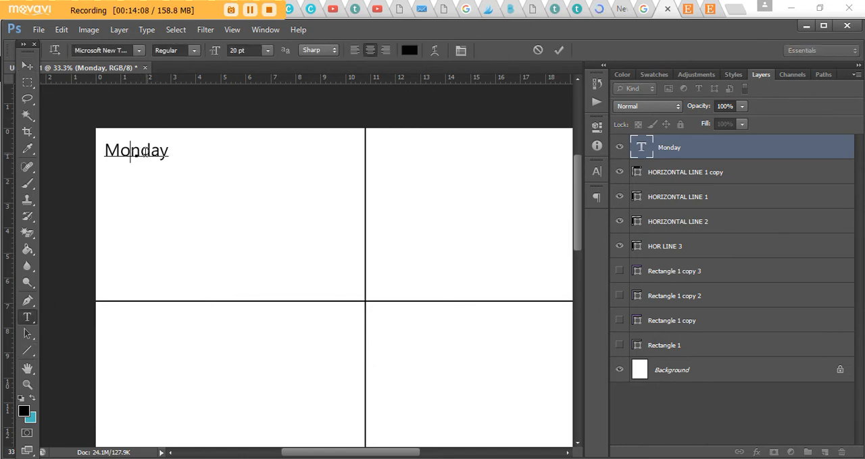
{"action": "double_click", "coordinate": [129, 150]}
{"action": "left_click", "coordinate": [215, 49]}
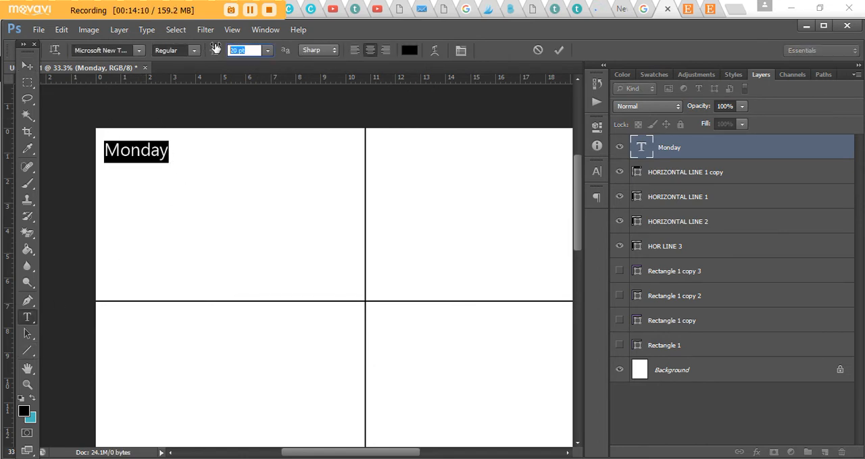
{"action": "type", "text": "18"}
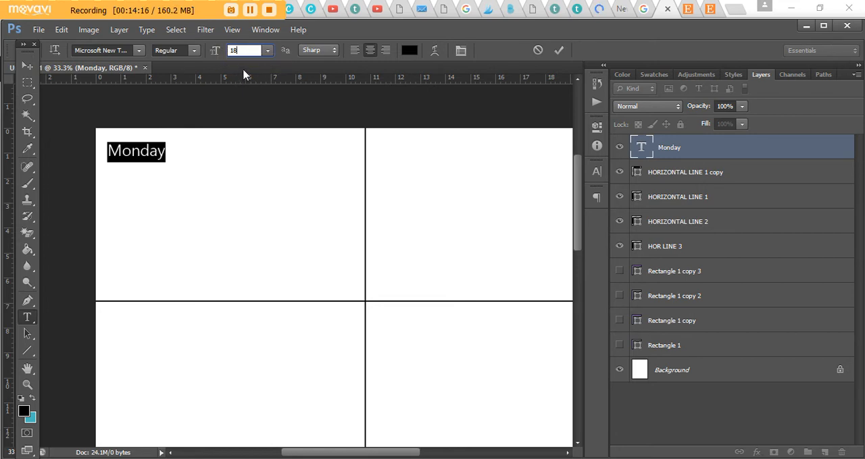
{"action": "left_click", "coordinate": [596, 171]}
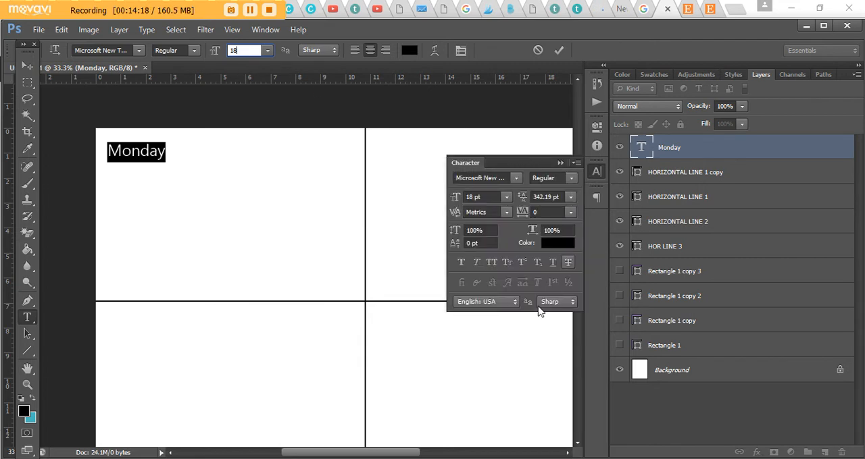
{"action": "left_click", "coordinate": [461, 264]}
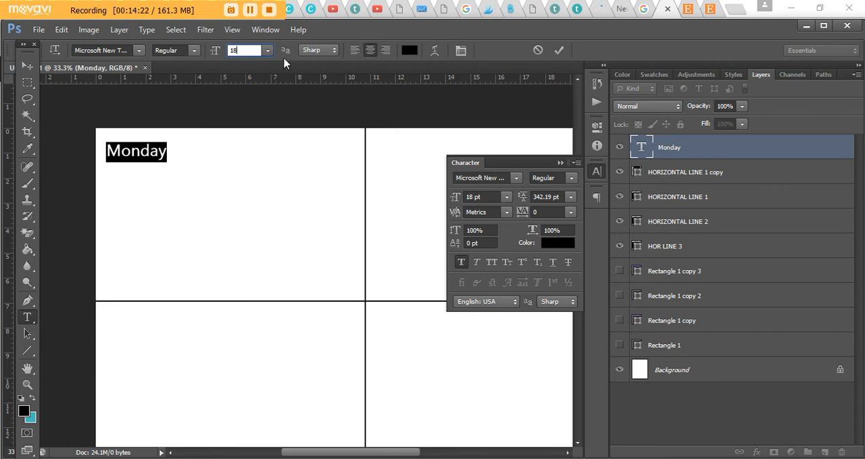
{"action": "left_click", "coordinate": [269, 30]}
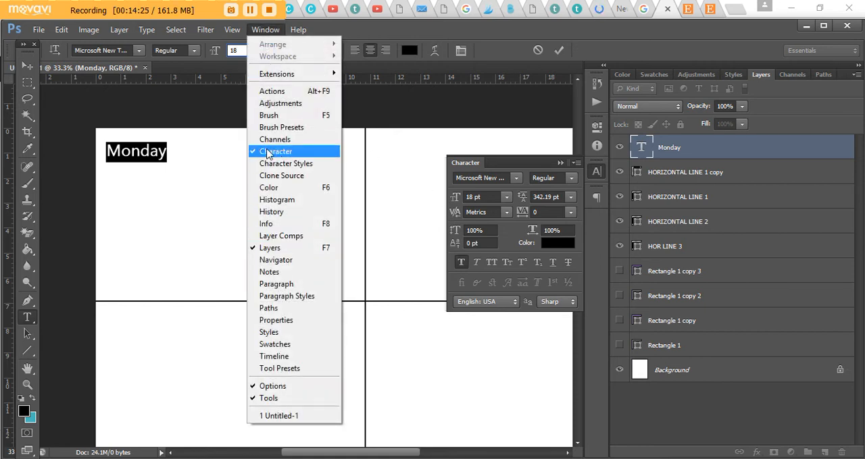
{"action": "left_click", "coordinate": [591, 194]}
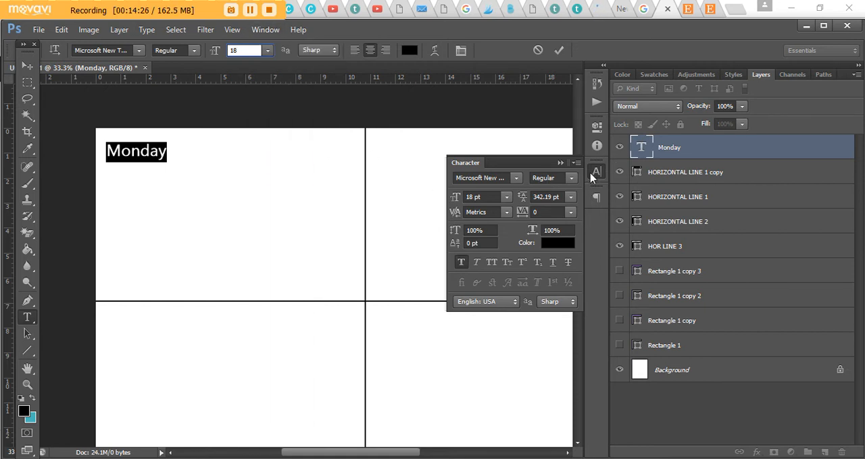
{"action": "left_click", "coordinate": [596, 172]}
{"action": "left_click", "coordinate": [593, 172]}
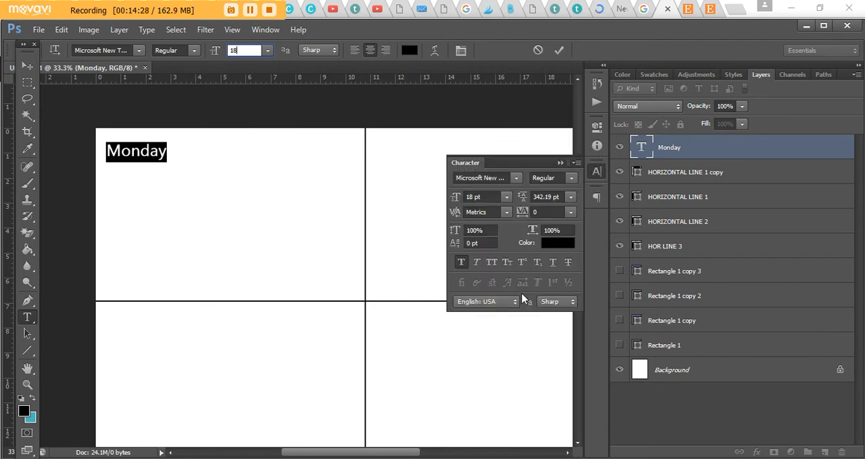
- Try faux italic and All Caps on the Monday text
{"action": "left_click", "coordinate": [475, 263]}
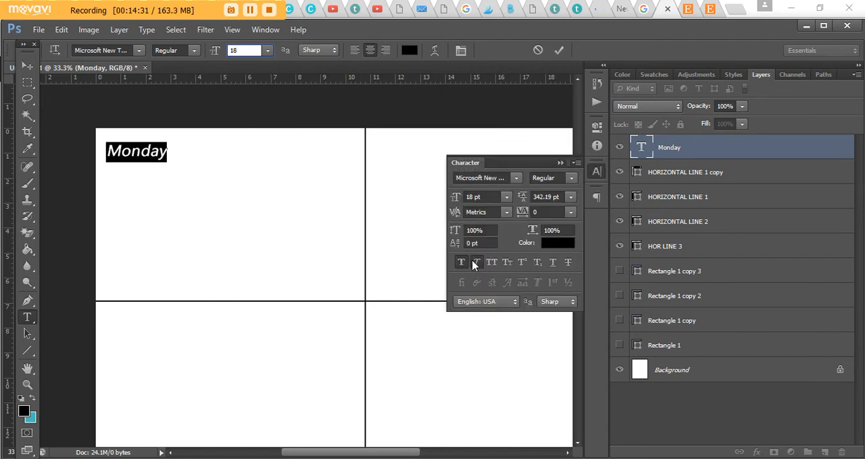
{"action": "left_click", "coordinate": [476, 263]}
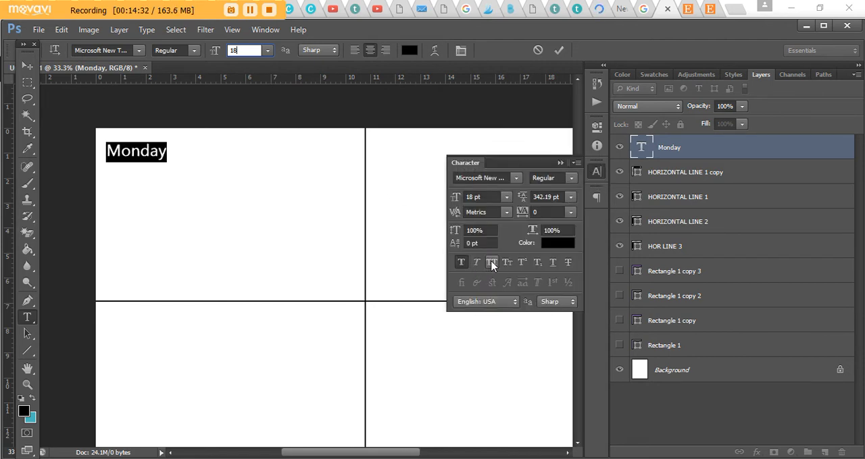
{"action": "left_click", "coordinate": [494, 266]}
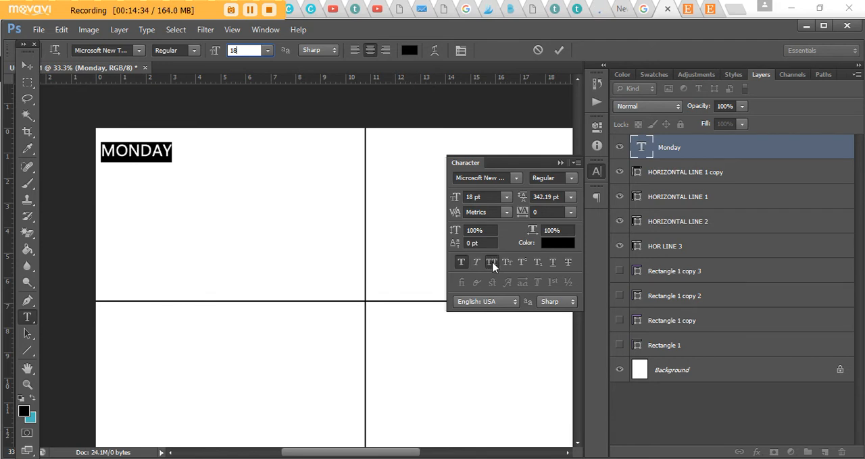
{"action": "left_click", "coordinate": [492, 266]}
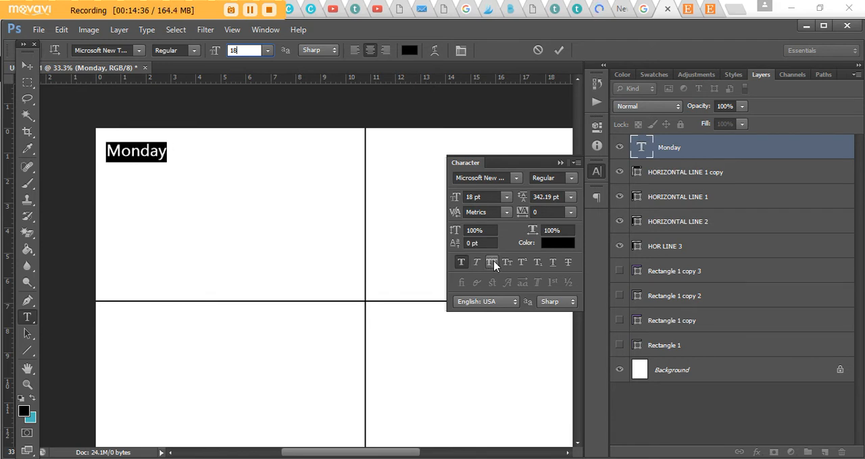
- Apply All Caps to the Monday text, shift it slightly up within its section and collapse the character settings
{"action": "left_click", "coordinate": [494, 265]}
{"action": "left_click", "coordinate": [27, 66]}
{"action": "left_click_drag", "start_coordinate": [155, 155], "coordinate": [162, 151]}
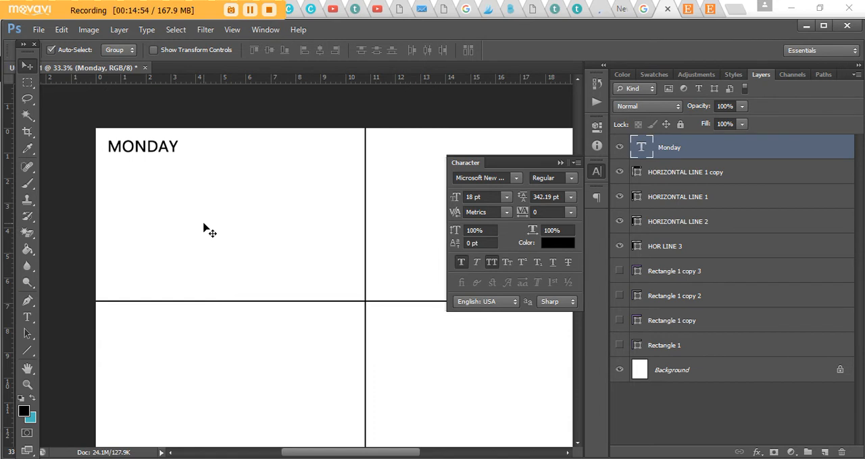
{"action": "left_click", "coordinate": [559, 164]}
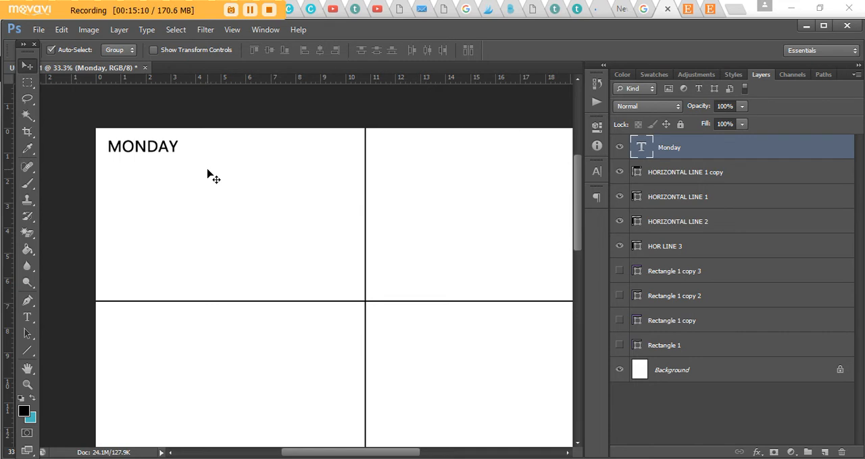
- Add a short underscore blank line after MONDAY and move the text back inside the page's left edge
{"action": "left_click", "coordinate": [27, 318]}
{"action": "left_click", "coordinate": [175, 149]}
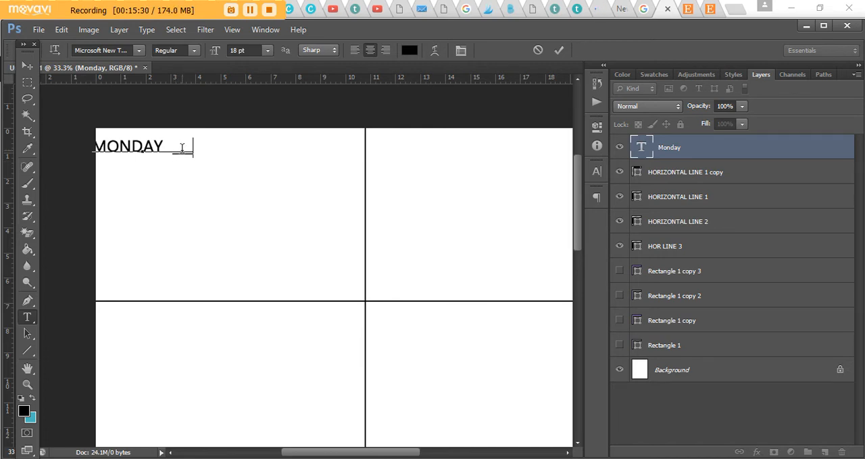
{"action": "key", "text": "BackSpace"}
{"action": "left_click", "coordinate": [27, 66]}
{"action": "left_click_drag", "start_coordinate": [154, 148], "coordinate": [167, 149]}
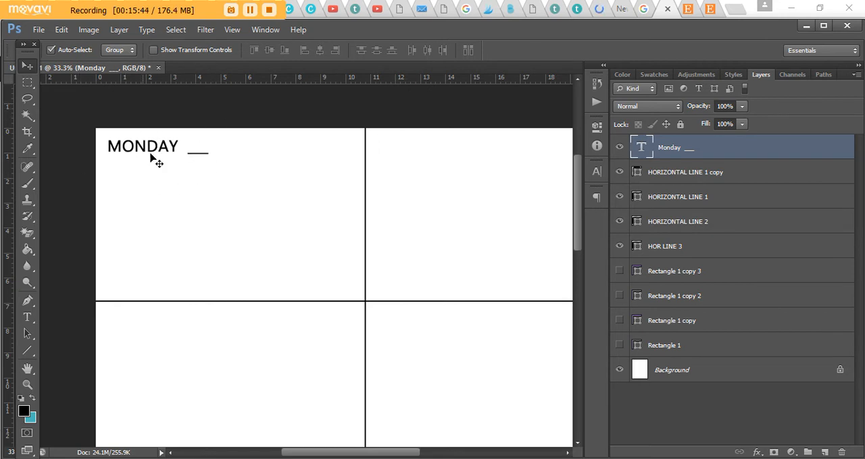
- Remove one space between MONDAY and the underscore line and commit the text
{"action": "left_click", "coordinate": [27, 318]}
{"action": "left_click", "coordinate": [188, 150]}
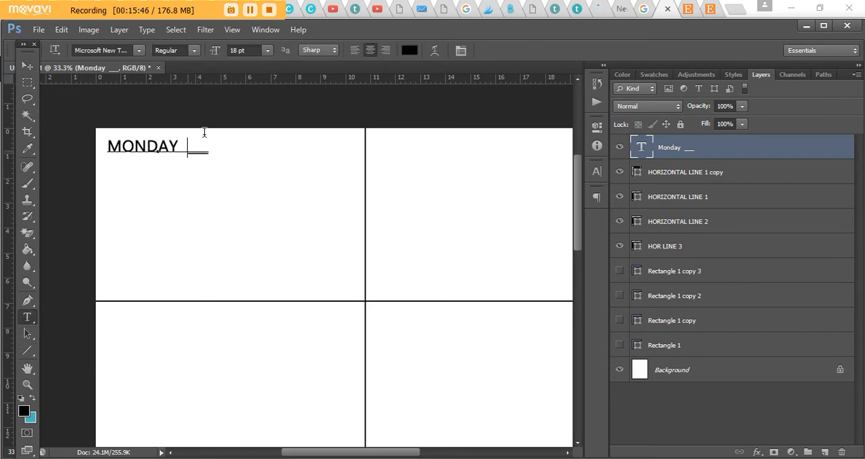
{"action": "key", "text": "BackSpace"}
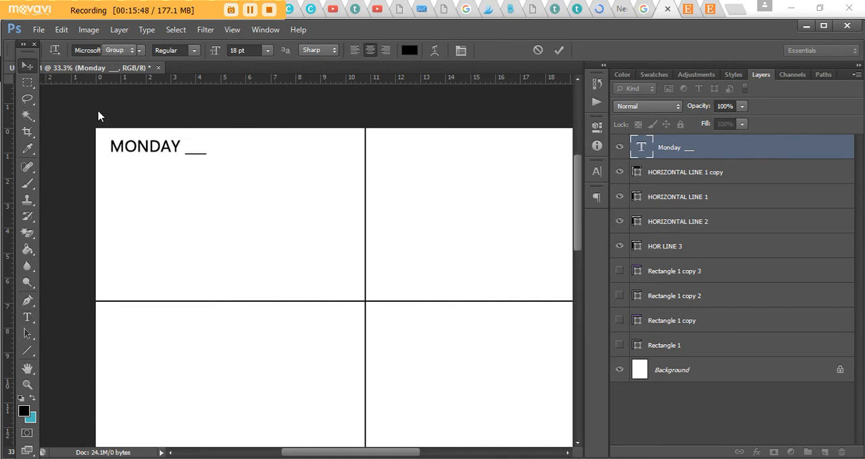
{"action": "key", "text": "ctrl+Return"}
- Draw a teal filled rectangle about 296 by 46 px on a new layer at the page's top-left corner, above MONDAY
{"action": "key", "text": "ctrl+minus"}
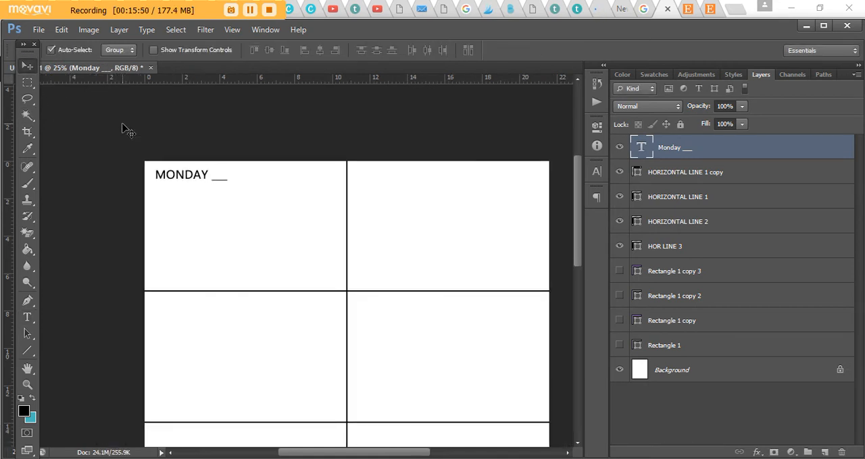
{"action": "key", "text": "ctrl+minus"}
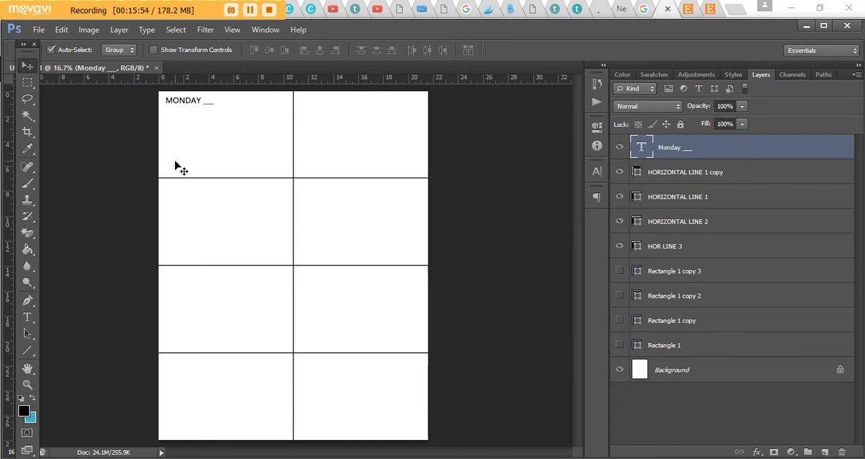
{"action": "key", "text": "ctrl+plus"}
{"action": "scroll", "coordinate": [218, 255], "scroll_direction": "up", "scroll_amount": 5}
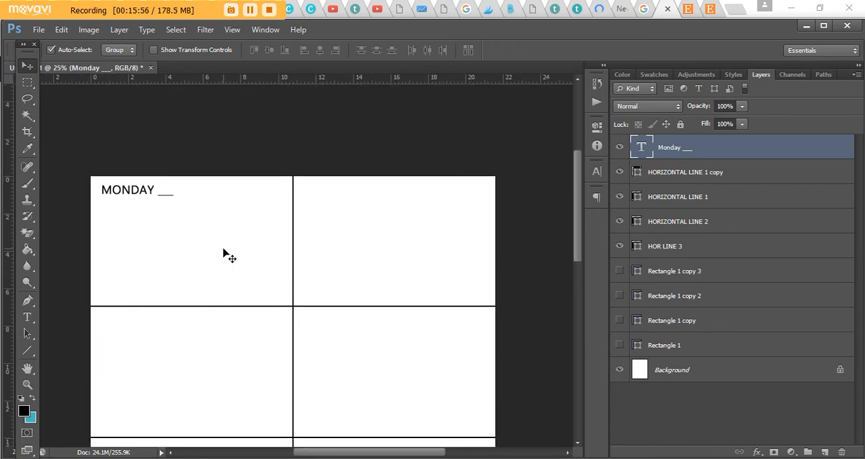
{"action": "key", "text": "ctrl+plus"}
{"action": "key", "text": "ctrl+plus"}
{"action": "left_click_drag", "start_coordinate": [348, 452], "coordinate": [292, 453]}
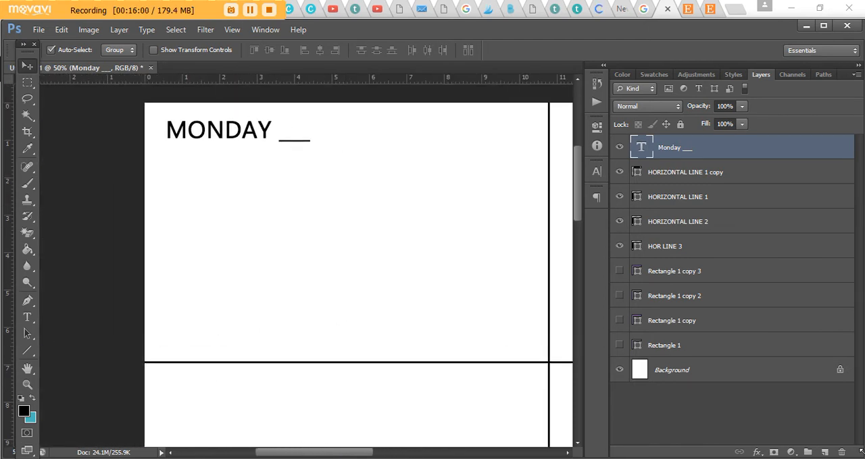
{"action": "left_click", "coordinate": [825, 452]}
{"action": "left_click_drag", "start_coordinate": [27, 352], "coordinate": [76, 351]}
{"action": "key", "text": "x"}
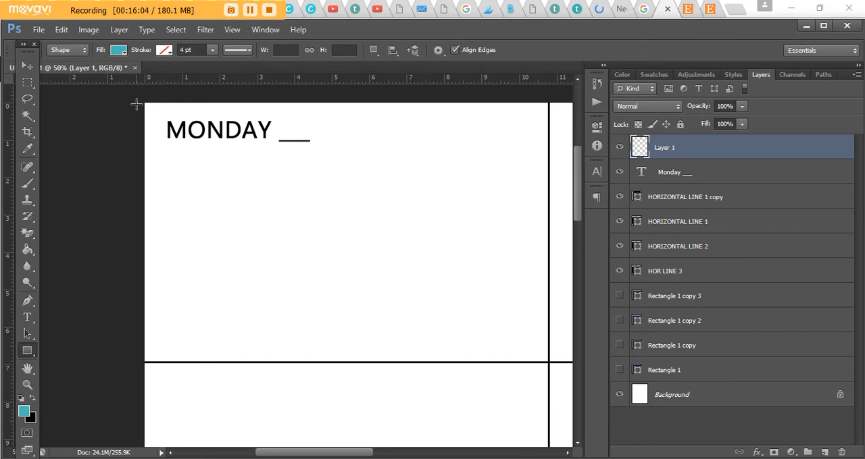
{"action": "left_click_drag", "start_coordinate": [136, 105], "coordinate": [233, 117]}
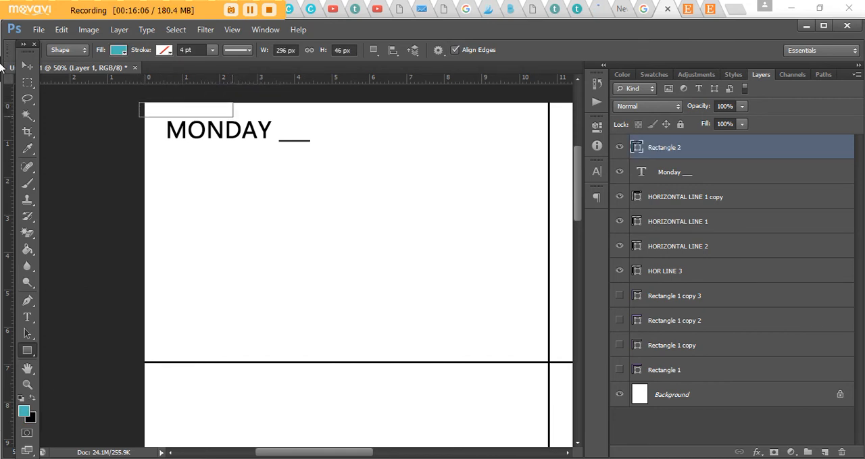
- Select the Monday text layer and nudge it up slightly, closer to the teal rectangle
{"action": "left_click", "coordinate": [744, 172]}
{"action": "left_click_drag", "start_coordinate": [306, 133], "coordinate": [307, 129]}
{"action": "key", "text": "Up"}
{"action": "key", "text": "Up"}
{"action": "key", "text": "Up"}
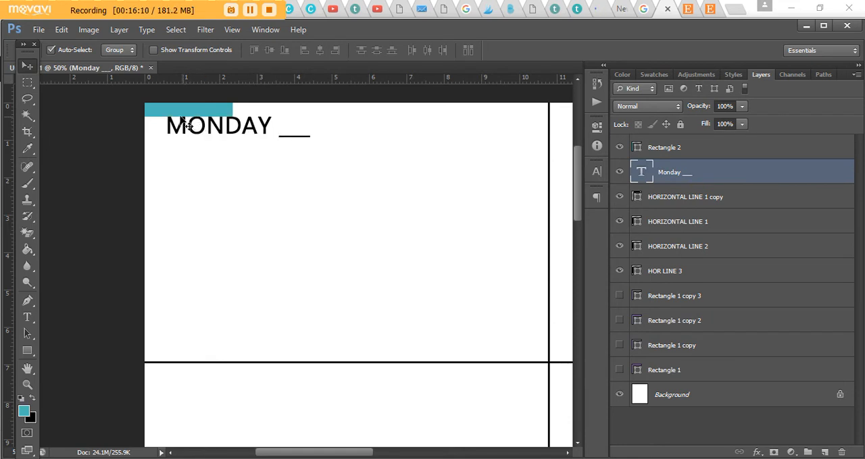
- Duplicate the teal bar and MONDAY label together and place the copies directly under the first horizontal line in the left column
{"action": "left_click", "coordinate": [684, 150], "text": "shift"}
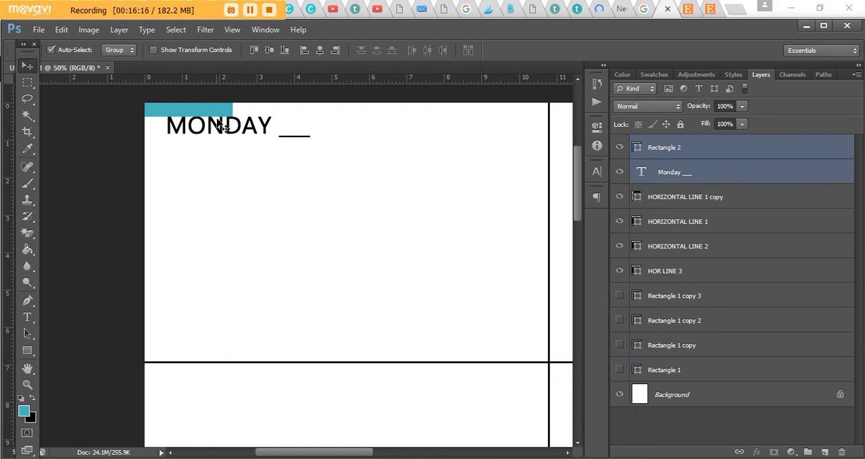
{"action": "key", "text": "ctrl+j"}
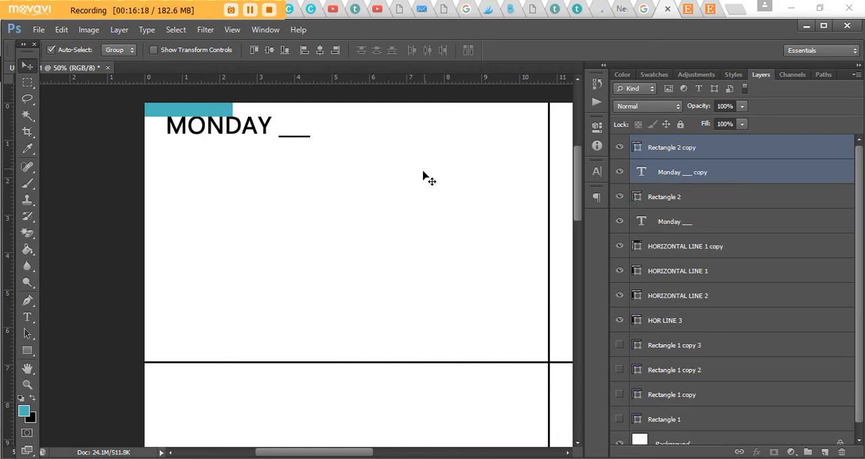
{"action": "key", "text": "ctrl+t"}
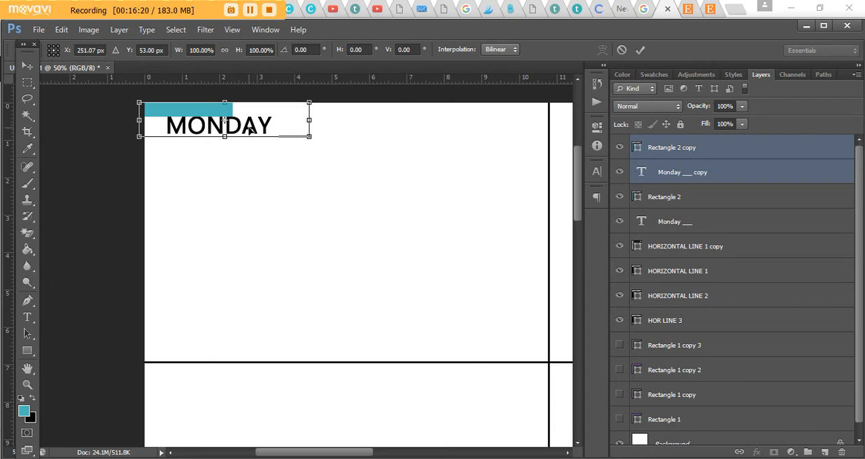
{"action": "left_click_drag", "start_coordinate": [263, 135], "coordinate": [271, 386]}
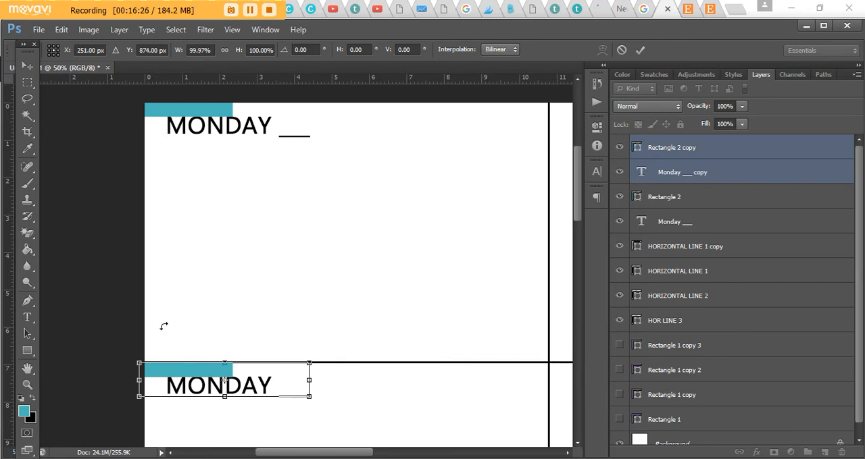
{"action": "key", "text": "Return"}
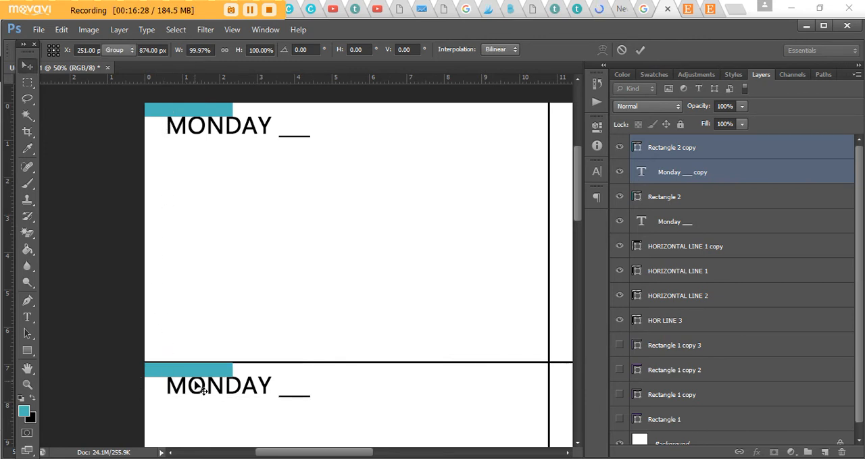
{"action": "key", "text": "ctrl+plus"}
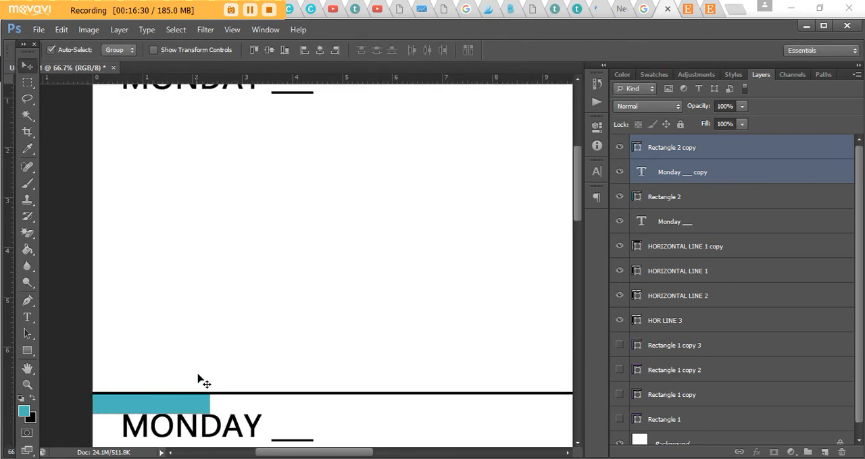
{"action": "scroll", "coordinate": [206, 378], "scroll_direction": "down", "scroll_amount": 2}
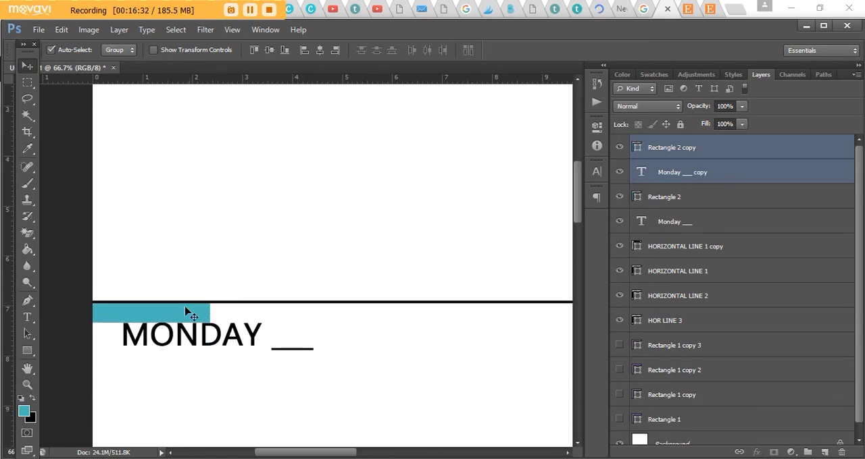
- Duplicate the second section's teal bar and MONDAY label and place the copies under the second horizontal line
{"action": "key", "text": "ctrl+minus"}
{"action": "key", "text": "ctrl+minus"}
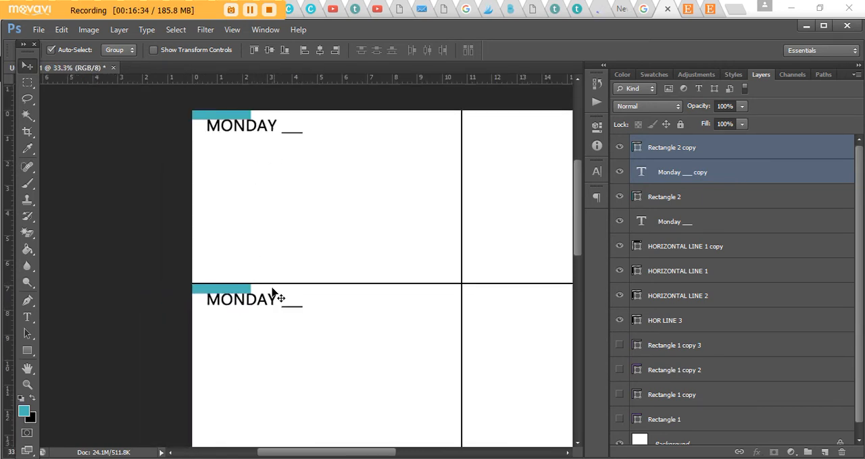
{"action": "key", "text": "ctrl+j"}
{"action": "key", "text": "ctrl+t"}
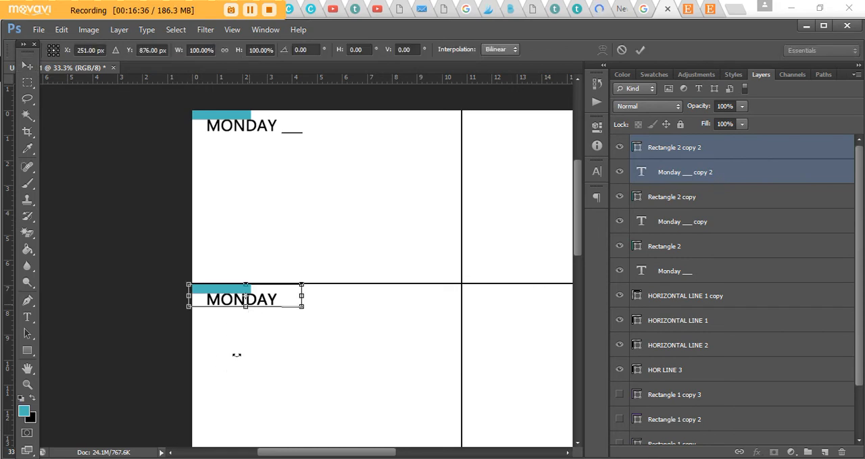
{"action": "scroll", "coordinate": [263, 284], "scroll_direction": "down", "scroll_amount": 2}
{"action": "left_click_drag", "start_coordinate": [258, 225], "coordinate": [256, 401]}
{"action": "key", "text": "Return"}
{"action": "key", "text": "ctrl+plus"}
{"action": "scroll", "coordinate": [267, 334], "scroll_direction": "down", "scroll_amount": 3}
{"action": "key", "text": "ctrl+plus"}
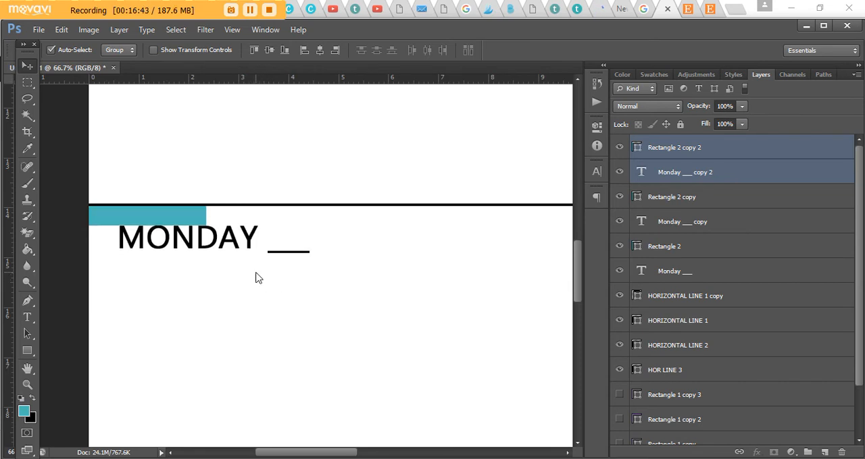
- Duplicate the third section's teal bar and MONDAY label and fit the copies just under the third horizontal line
{"action": "key", "text": "ctrl+minus"}
{"action": "key", "text": "ctrl+j"}
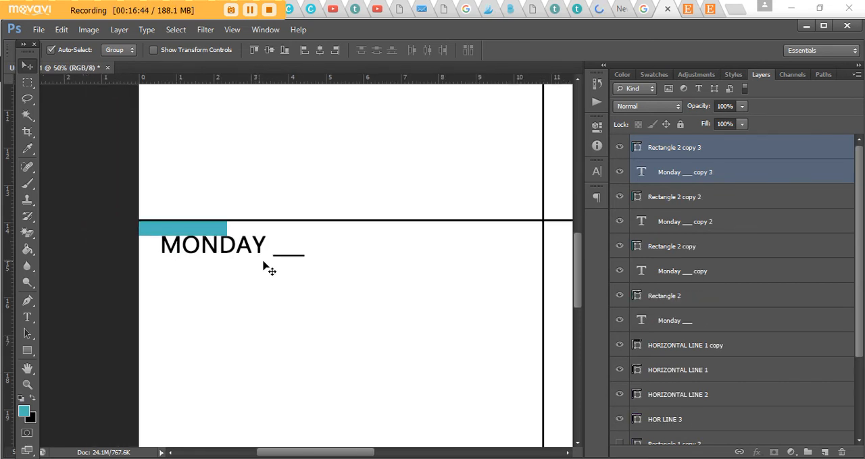
{"action": "scroll", "coordinate": [260, 264], "scroll_direction": "down", "scroll_amount": 2}
{"action": "key", "text": "ctrl+t"}
{"action": "left_click_drag", "start_coordinate": [245, 169], "coordinate": [247, 414]}
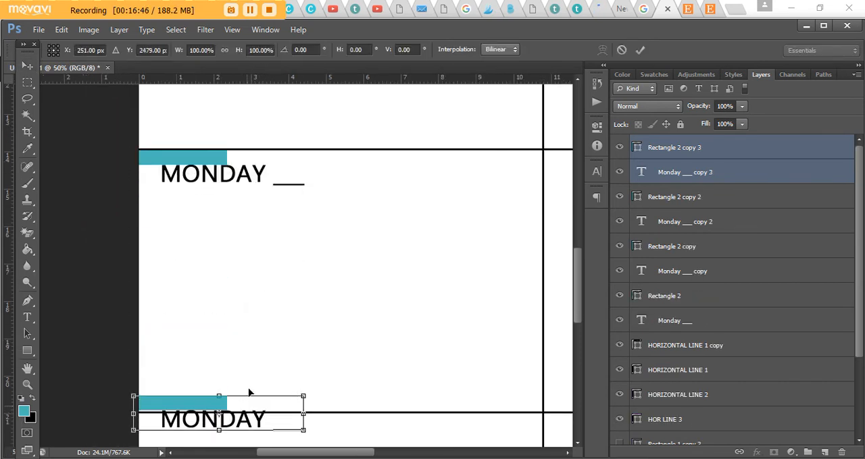
{"action": "scroll", "coordinate": [250, 364], "scroll_direction": "down", "scroll_amount": 2}
{"action": "left_click_drag", "start_coordinate": [250, 352], "coordinate": [249, 370]}
{"action": "key", "text": "Return"}
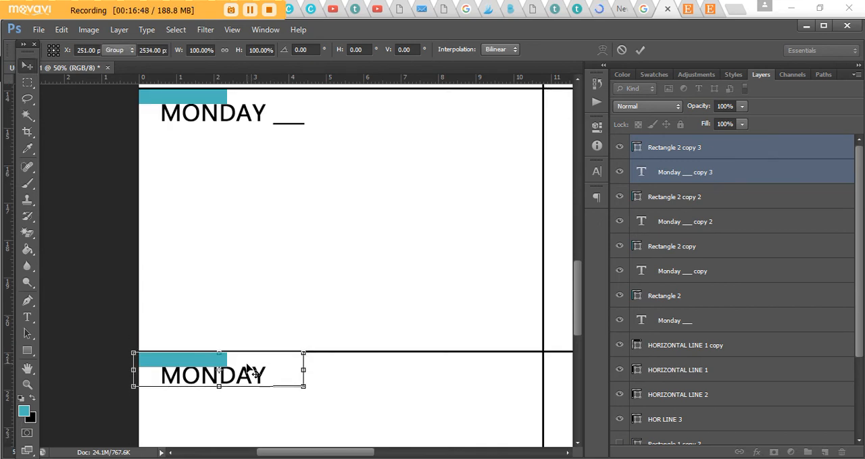
{"action": "key", "text": "ctrl+plus"}
{"action": "scroll", "coordinate": [262, 351], "scroll_direction": "down", "scroll_amount": 3}
{"action": "key", "text": "Down"}
{"action": "key", "text": "Down"}
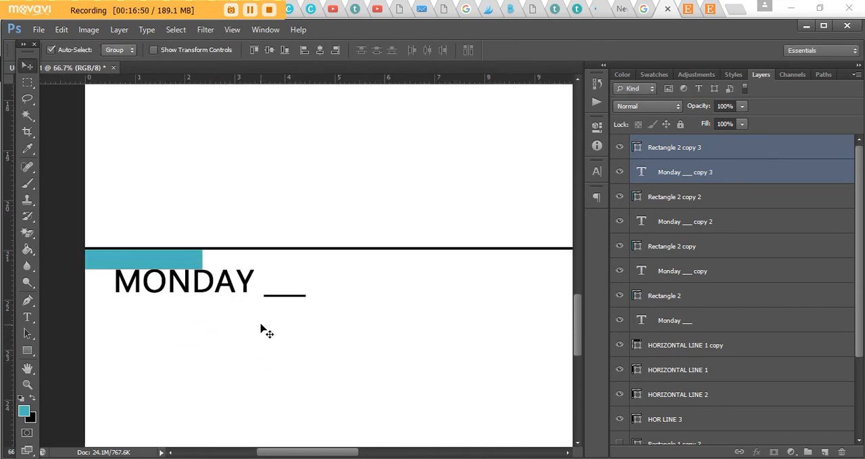
{"action": "key", "text": "Up"}
- Draw a narrow teal vertical strip on a new layer along the page's left edge, from the first section into the third
{"action": "scroll", "coordinate": [259, 329], "scroll_direction": "down", "scroll_amount": 4}
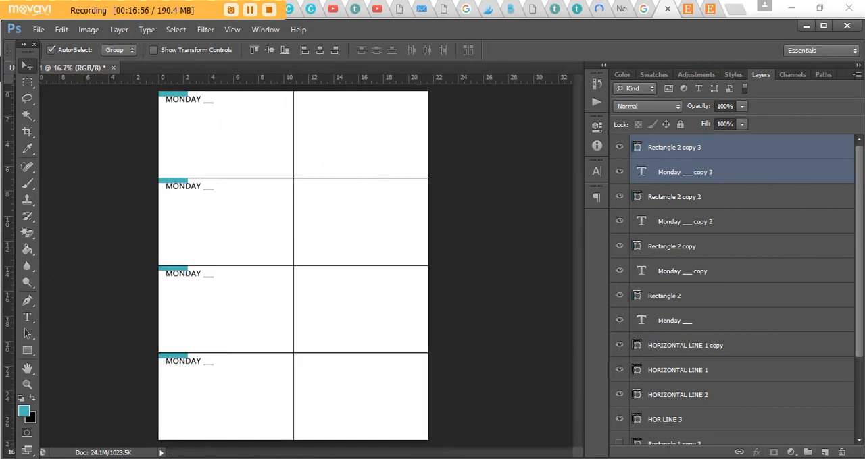
{"action": "left_click", "coordinate": [824, 453]}
{"action": "left_click", "coordinate": [27, 351]}
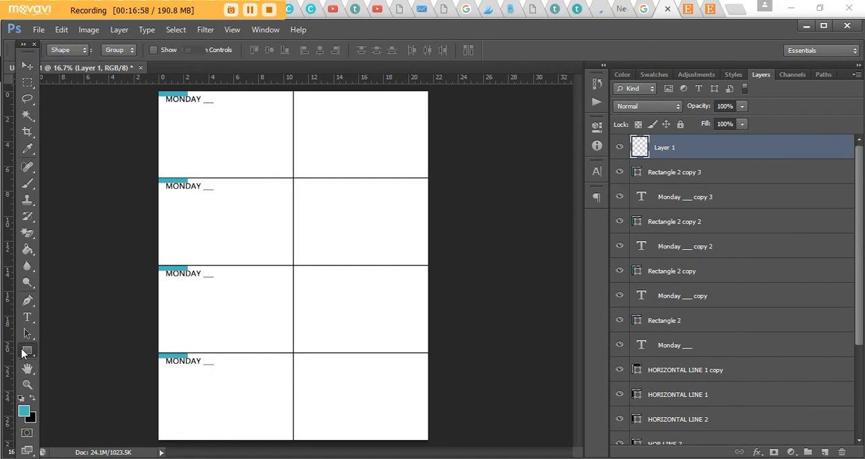
{"action": "left_click_drag", "start_coordinate": [159, 96], "coordinate": [166, 306]}
{"action": "key", "text": "v"}
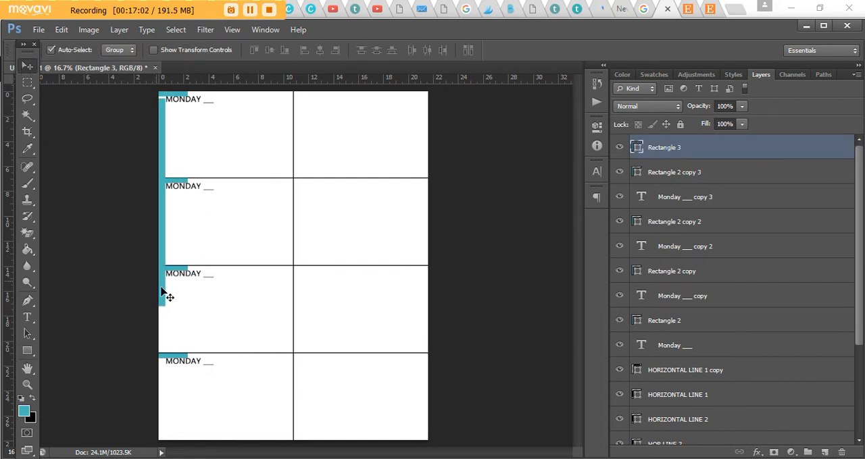
- Widen the vertical teal strip slightly to the right so it touches the start of the MONDAY labels
{"action": "key", "text": "ctrl+plus"}
{"action": "key", "text": "ctrl+plus"}
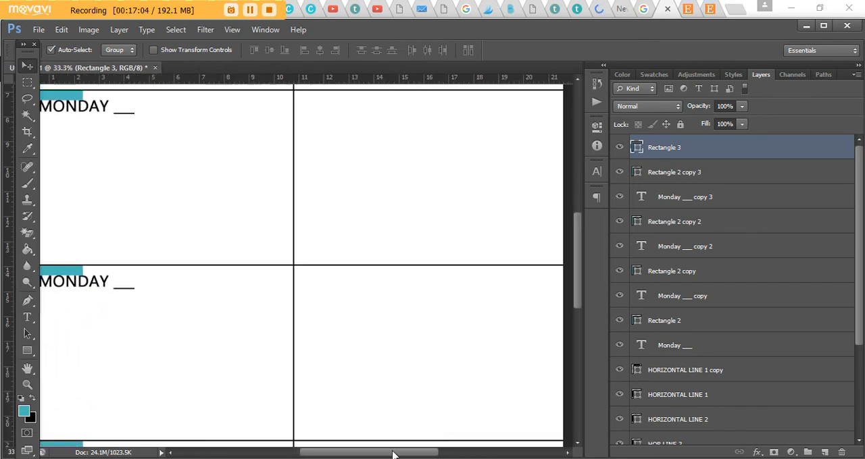
{"action": "left_click_drag", "start_coordinate": [393, 453], "coordinate": [339, 453]}
{"action": "key", "text": "ctrl+plus"}
{"action": "key", "text": "ctrl+plus"}
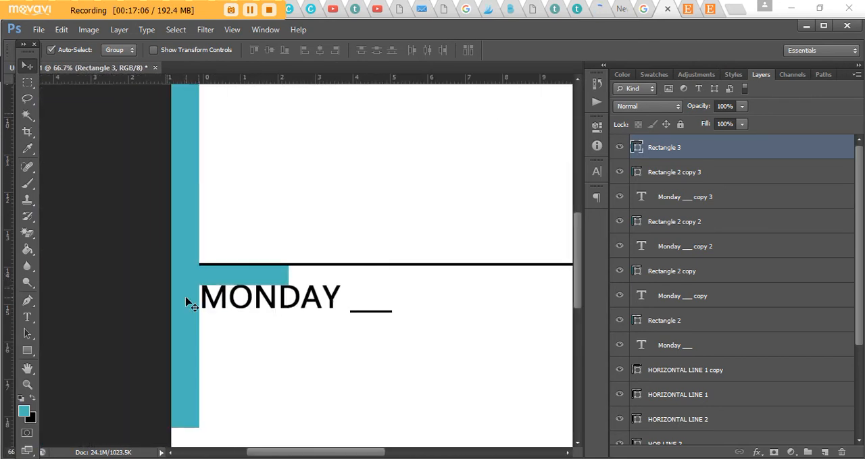
{"action": "key", "text": "ctrl+t"}
{"action": "key", "text": "ctrl+plus"}
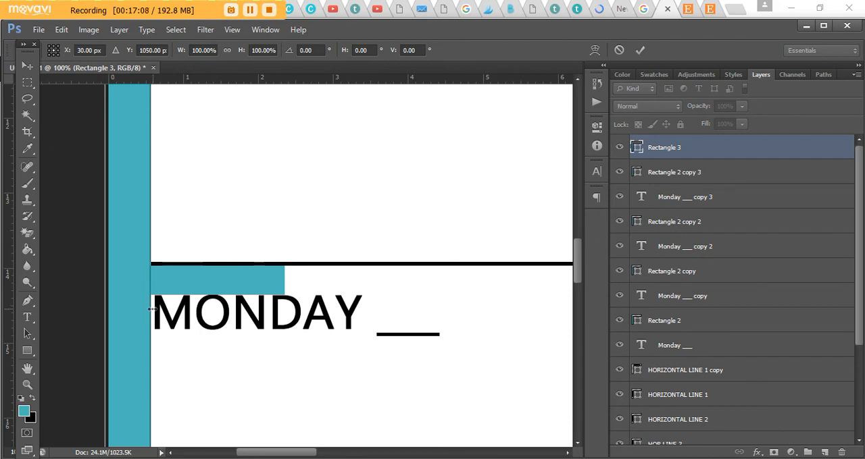
{"action": "left_click_drag", "start_coordinate": [102, 308], "coordinate": [173, 312]}
{"action": "key", "text": "Return"}
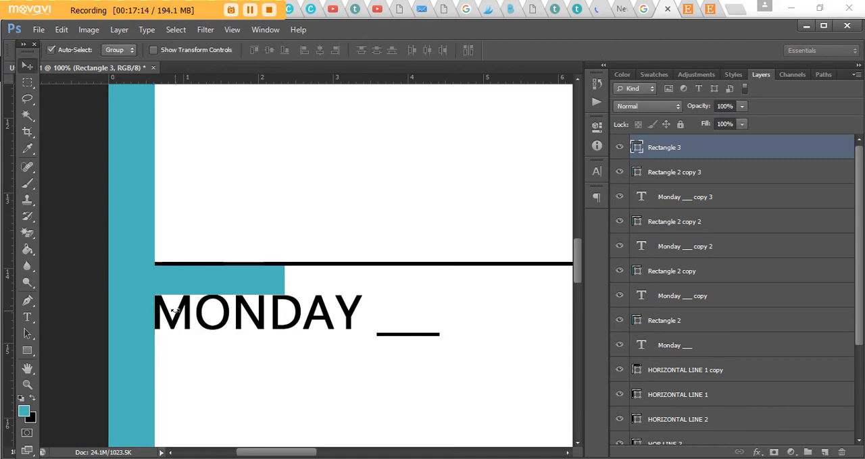
- Duplicate the vertical strip with all four teal bars and MONDAY labels and move the copies into the right column
{"action": "key", "text": "ctrl+minus"}
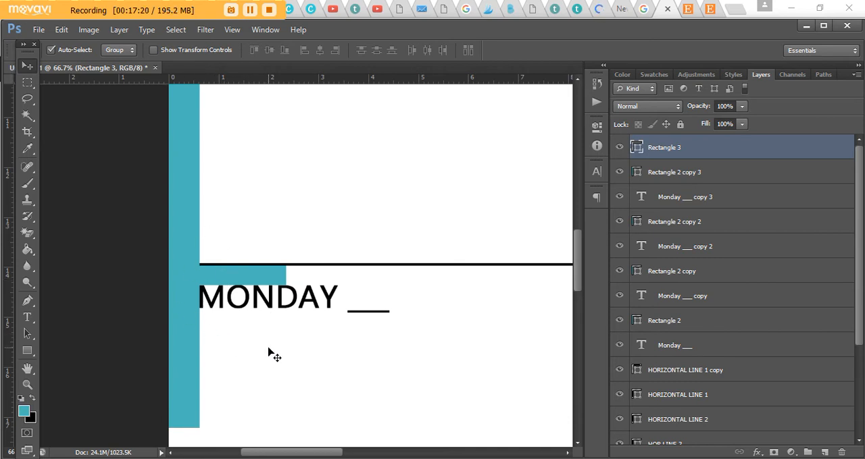
{"action": "key", "text": "ctrl+minus"}
{"action": "key", "text": "ctrl+minus"}
{"action": "key", "text": "ctrl+minus"}
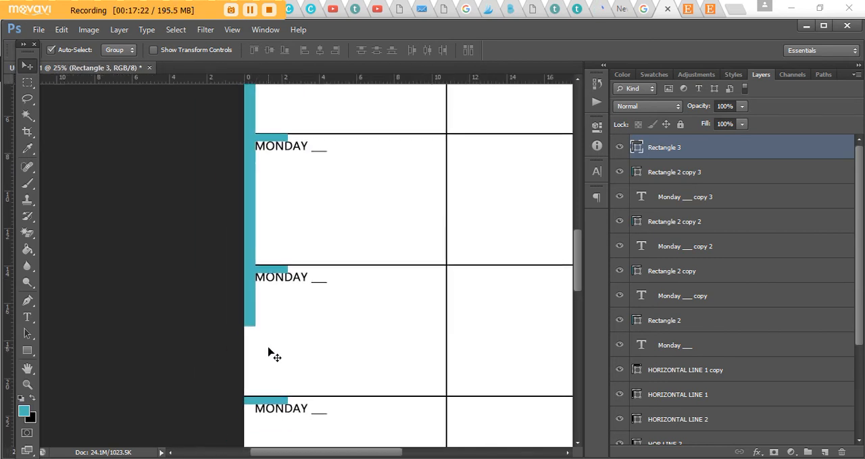
{"action": "key", "text": "ctrl+minus"}
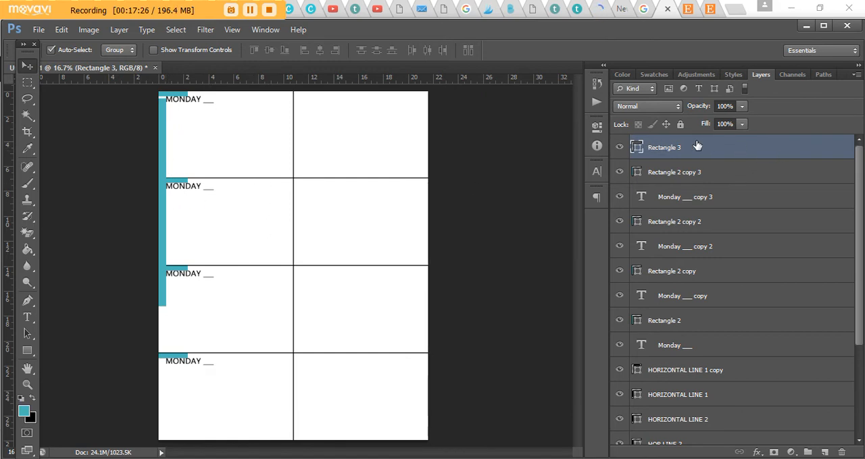
{"action": "scroll", "coordinate": [783, 312], "scroll_direction": "down", "scroll_amount": 1}
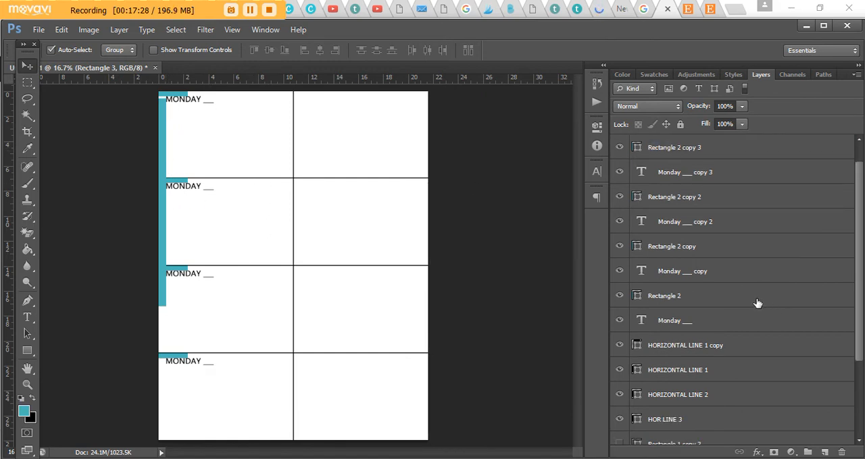
{"action": "left_click", "coordinate": [693, 326], "text": "shift"}
{"action": "scroll", "coordinate": [706, 321], "scroll_direction": "up", "scroll_amount": 1}
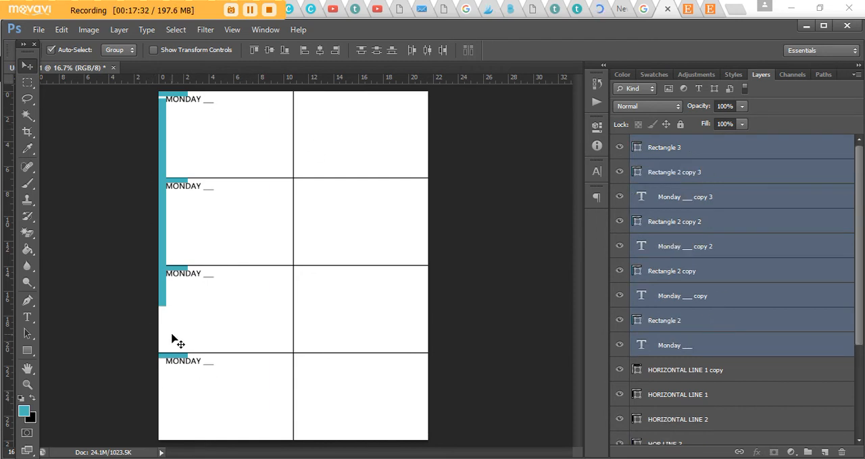
{"action": "key", "text": "ctrl+j"}
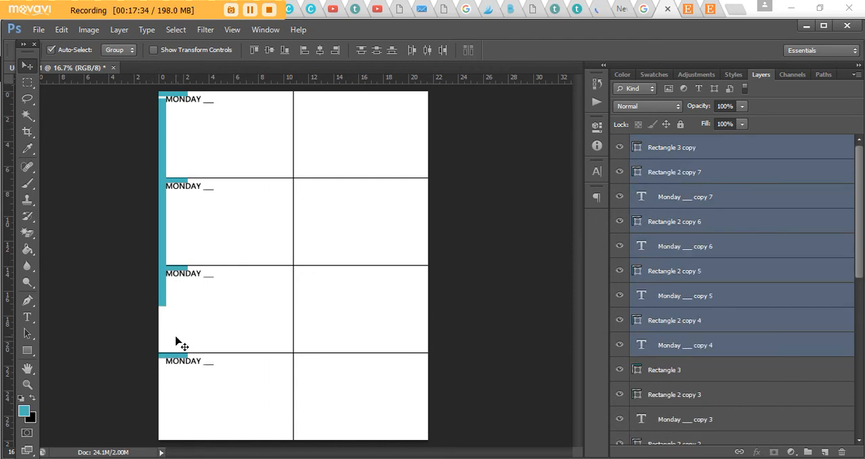
{"action": "key", "text": "ctrl+t"}
{"action": "left_click_drag", "start_coordinate": [194, 197], "coordinate": [325, 196]}
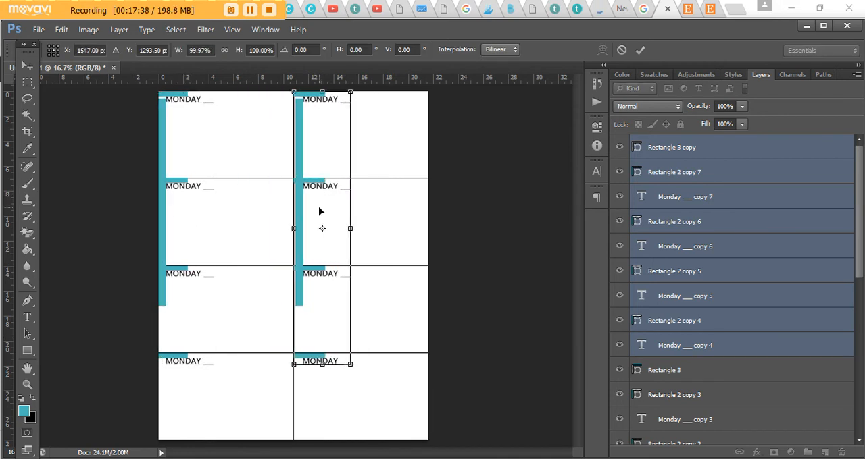
- Nudge the right column copies left to X 1529 px so their vertical strip meets the central dividing line
{"action": "key", "text": "ctrl+plus"}
{"action": "key", "text": "ctrl+plus"}
{"action": "key", "text": "ctrl+plus"}
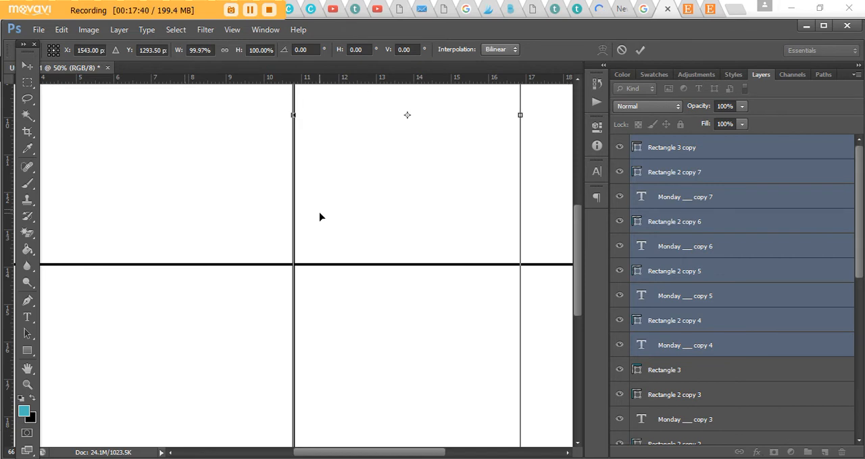
{"action": "key", "text": "Left"}
{"action": "key", "text": "Left"}
{"action": "key", "text": "Left"}
{"action": "key", "text": "Left"}
{"action": "key", "text": "Left"}
{"action": "key", "text": "Left"}
{"action": "key", "text": "Left"}
{"action": "key", "text": "Left"}
{"action": "key", "text": "Left"}
{"action": "key", "text": "Left"}
{"action": "key", "text": "Left"}
{"action": "key", "text": "Left"}
{"action": "key", "text": "Left"}
{"action": "key", "text": "Left"}
{"action": "key", "text": "Left"}
{"action": "key", "text": "Right"}
{"action": "key", "text": "Right"}
{"action": "key", "text": "Right"}
{"action": "key", "text": "Right"}
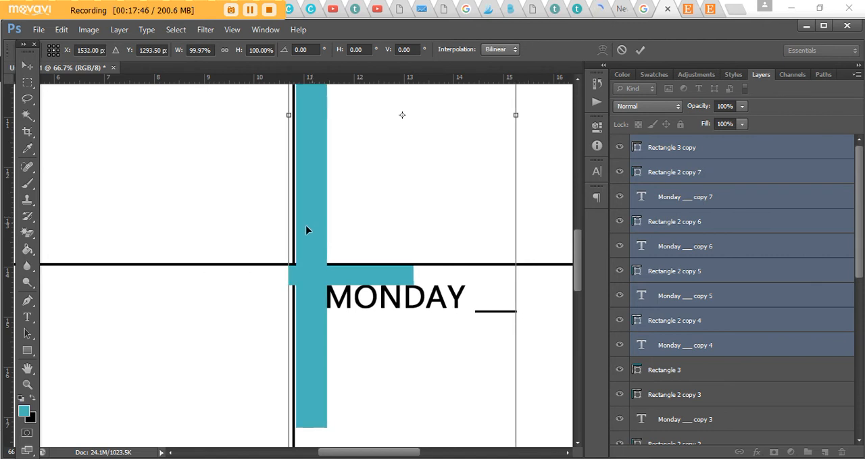
{"action": "key", "text": "Left"}
{"action": "key", "text": "Left"}
{"action": "key", "text": "Left"}
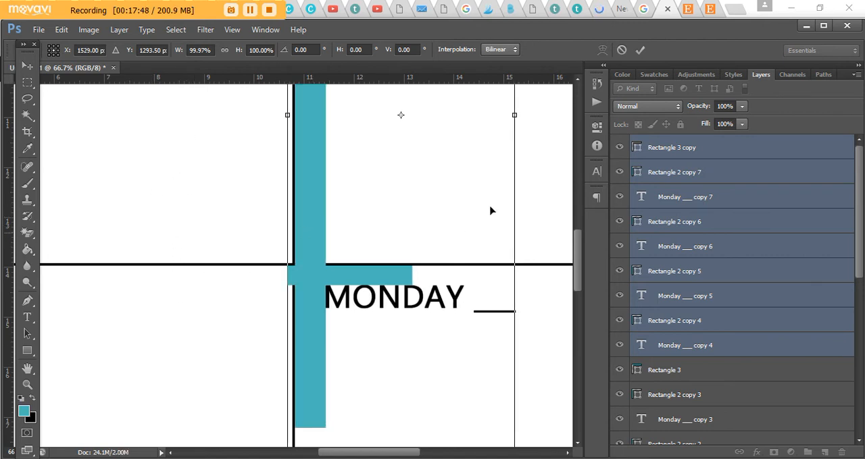
{"action": "key", "text": "Return"}
- Create a new layer group directly above the original vertical strip's layer, Rectangle 3
{"action": "key", "text": "ctrl+minus"}
{"action": "key", "text": "ctrl+minus"}
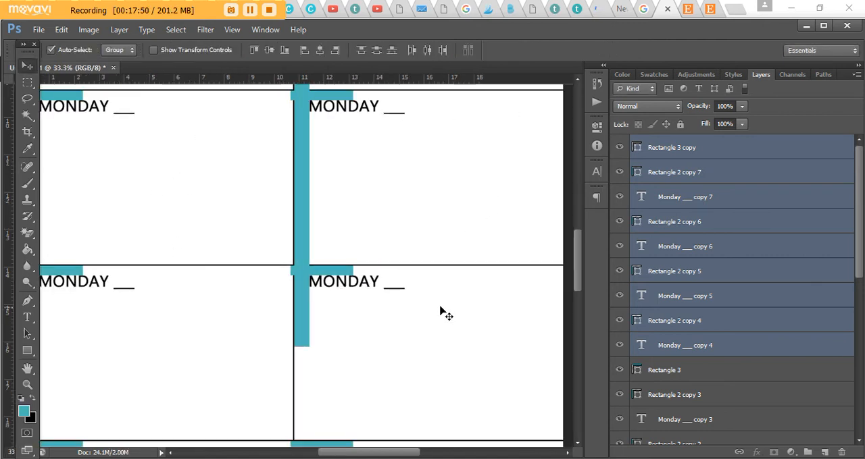
{"action": "key", "text": "ctrl+minus"}
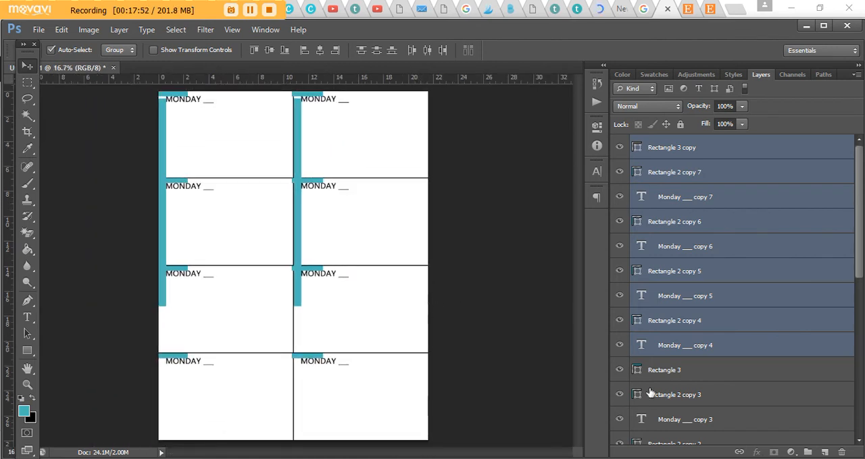
{"action": "left_click", "coordinate": [679, 371]}
{"action": "scroll", "coordinate": [706, 352], "scroll_direction": "down", "scroll_amount": 3}
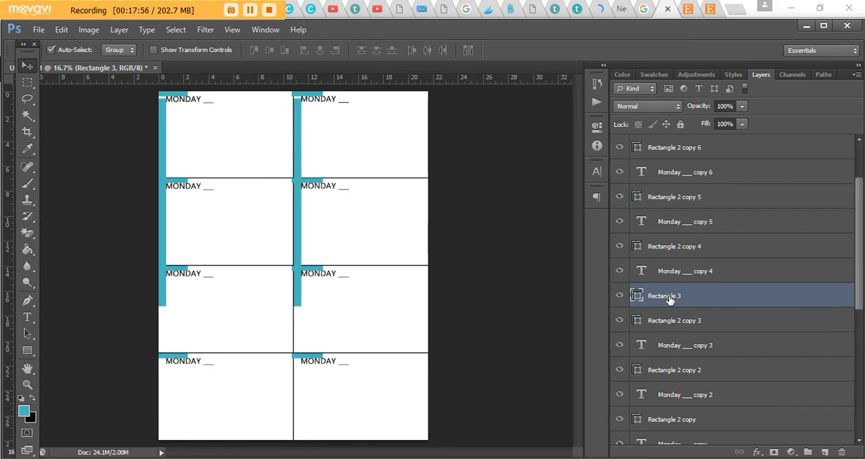
{"action": "key", "text": "ctrl+t"}
{"action": "key", "text": "Return"}
{"action": "left_click", "coordinate": [807, 452]}
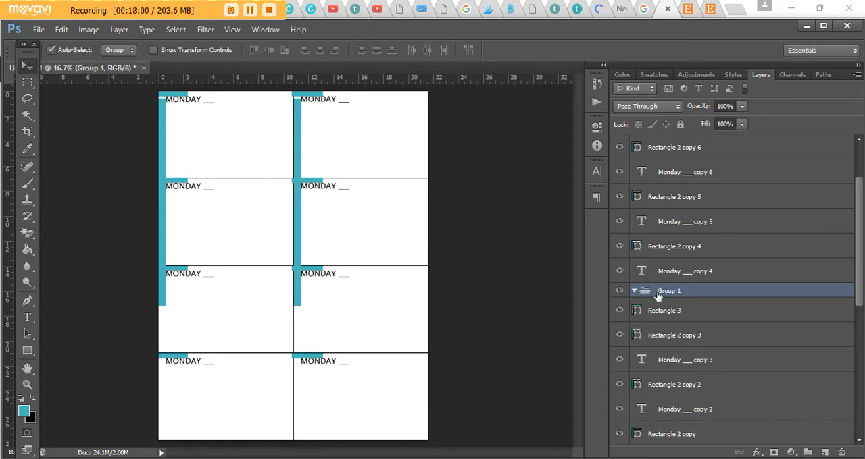
- Rename the new layer group above Rectangle 3 as LEFT
{"action": "double_click", "coordinate": [671, 292]}
{"action": "type", "text": "LEFT"}
{"action": "key", "text": "Return"}
- Move the left column's layers, from Rectangle 3 down to the original Monday ___ text, into the LEFT group
{"action": "left_click", "coordinate": [670, 315]}
{"action": "scroll", "coordinate": [712, 332], "scroll_direction": "down", "scroll_amount": 5}
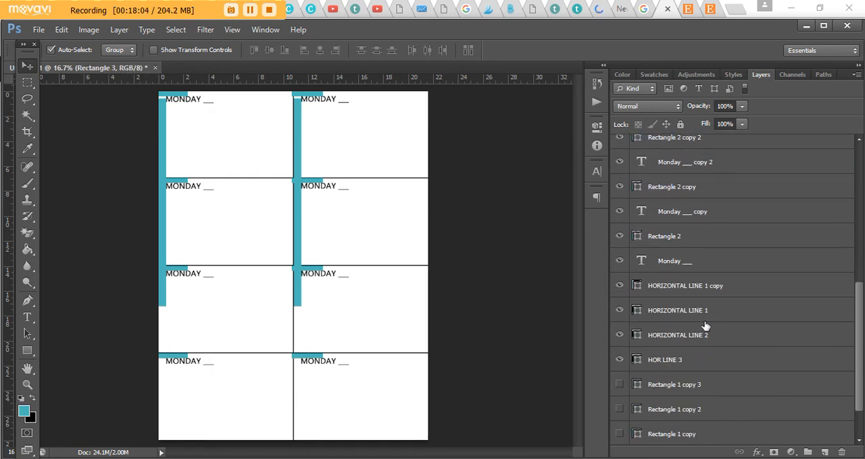
{"action": "scroll", "coordinate": [706, 237], "scroll_direction": "up", "scroll_amount": 3}
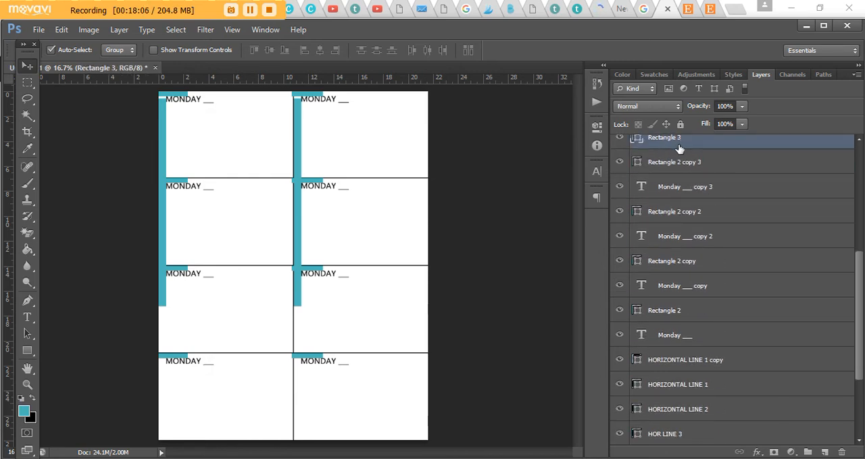
{"action": "left_click", "coordinate": [701, 338]}
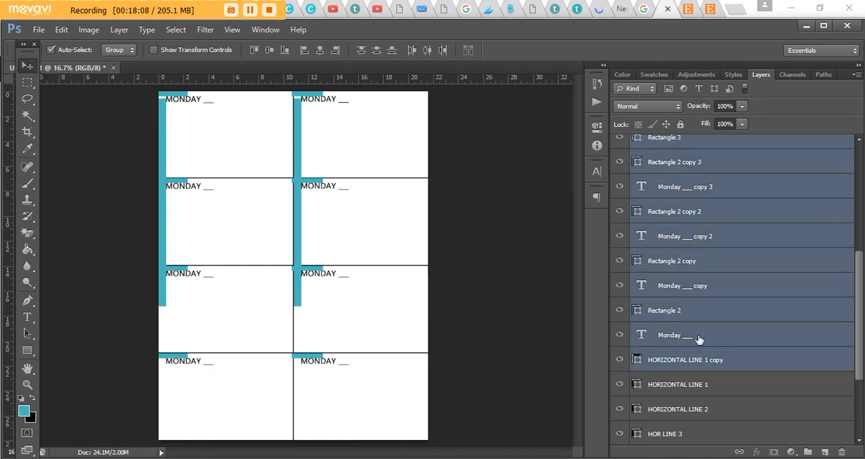
{"action": "scroll", "coordinate": [749, 296], "scroll_direction": "up", "scroll_amount": 4}
{"action": "left_click", "coordinate": [684, 235], "text": "shift"}
{"action": "left_click_drag", "start_coordinate": [685, 234], "coordinate": [623, 215]}
- Create a layer group above the right column's layers and name it RIGHT
{"action": "left_click", "coordinate": [733, 200]}
{"action": "scroll", "coordinate": [787, 222], "scroll_direction": "up", "scroll_amount": 6}
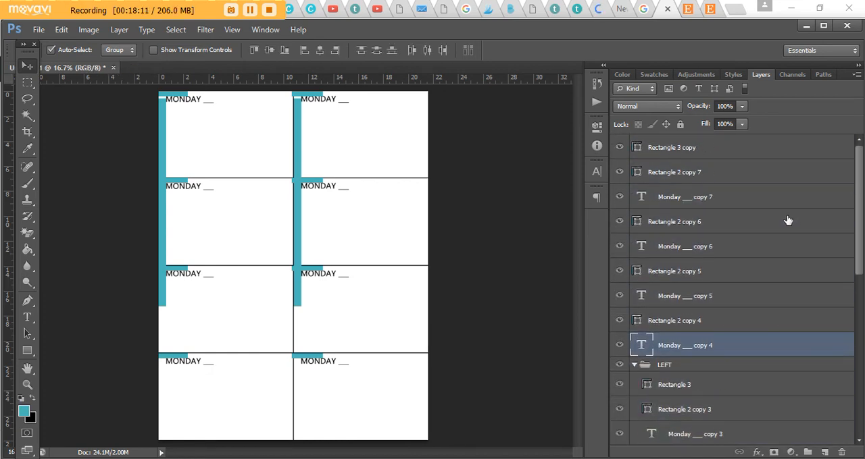
{"action": "left_click", "coordinate": [731, 151]}
{"action": "key", "text": "ctrl+g"}
{"action": "double_click", "coordinate": [669, 143]}
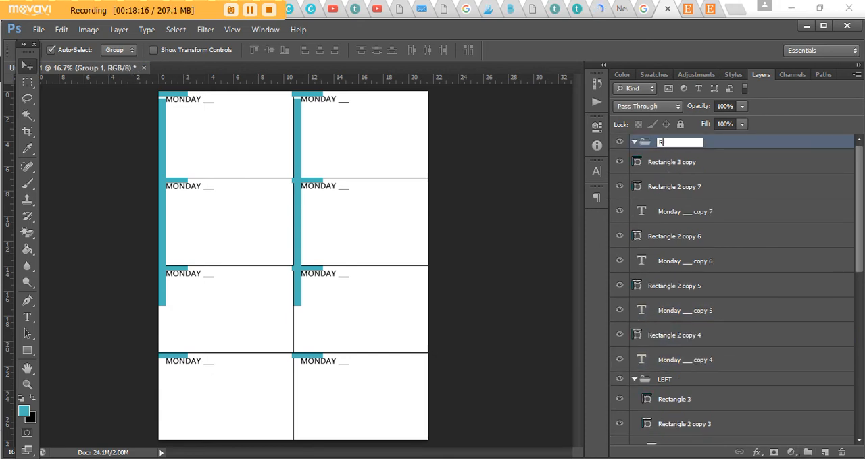
- Move the right column's layers, from Rectangle 3 copy to Monday ___ copy 4, into the RIGHT group
{"action": "left_click", "coordinate": [671, 162]}
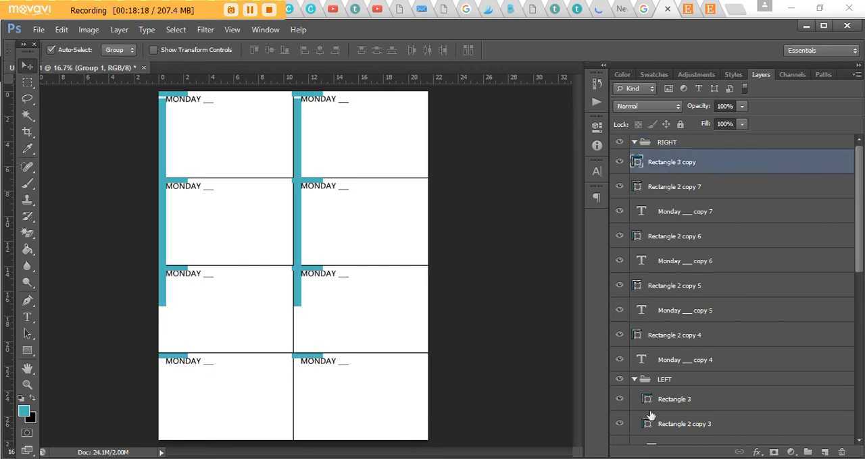
{"action": "left_click", "coordinate": [676, 362], "text": "shift"}
{"action": "left_click_drag", "start_coordinate": [680, 145], "coordinate": [679, 144]}
- Hide the right column's vertical teal strip and its four teal bars
{"action": "left_click", "coordinate": [620, 162]}
{"action": "left_click", "coordinate": [619, 187]}
{"action": "left_click", "coordinate": [619, 237]}
{"action": "left_click", "coordinate": [620, 285]}
{"action": "left_click", "coordinate": [620, 335]}
- Hide the left column's vertical teal strip and its four teal bars, leaving only the labels and dividing lines
{"action": "scroll", "coordinate": [671, 336], "scroll_direction": "down", "scroll_amount": 2}
{"action": "left_click", "coordinate": [619, 366]}
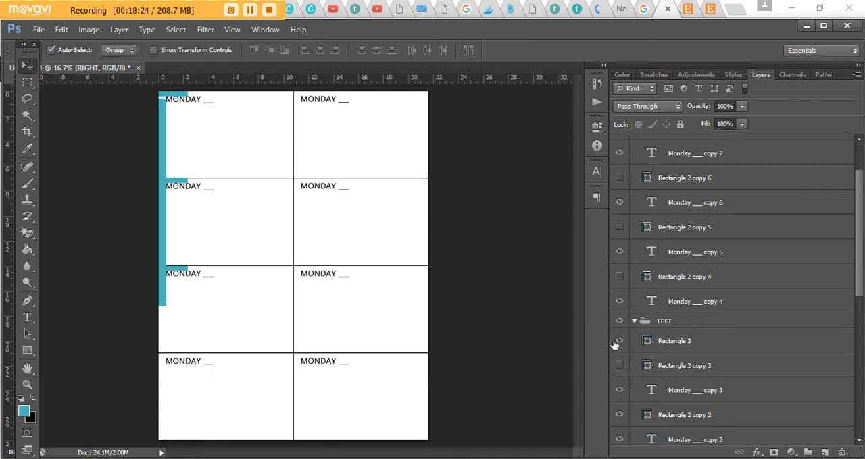
{"action": "left_click", "coordinate": [619, 341]}
{"action": "left_click", "coordinate": [618, 415]}
{"action": "scroll", "coordinate": [649, 383], "scroll_direction": "down", "scroll_amount": 1}
{"action": "left_click", "coordinate": [619, 391]}
{"action": "scroll", "coordinate": [649, 383], "scroll_direction": "down", "scroll_amount": 1}
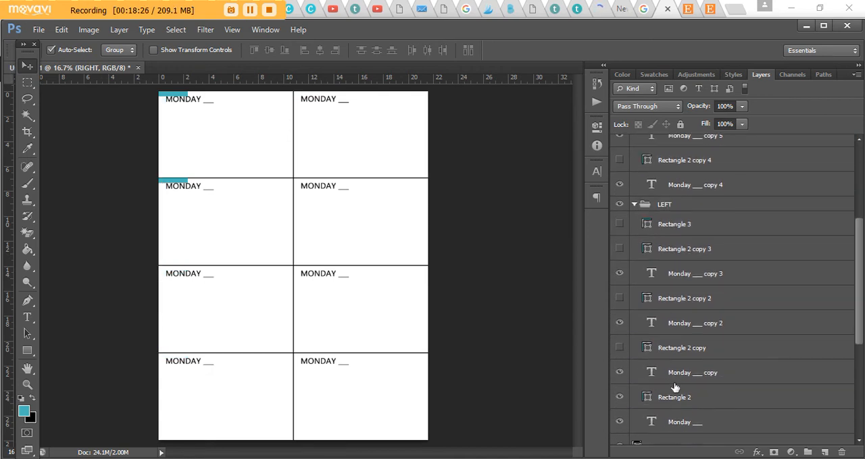
{"action": "left_click", "coordinate": [619, 397]}
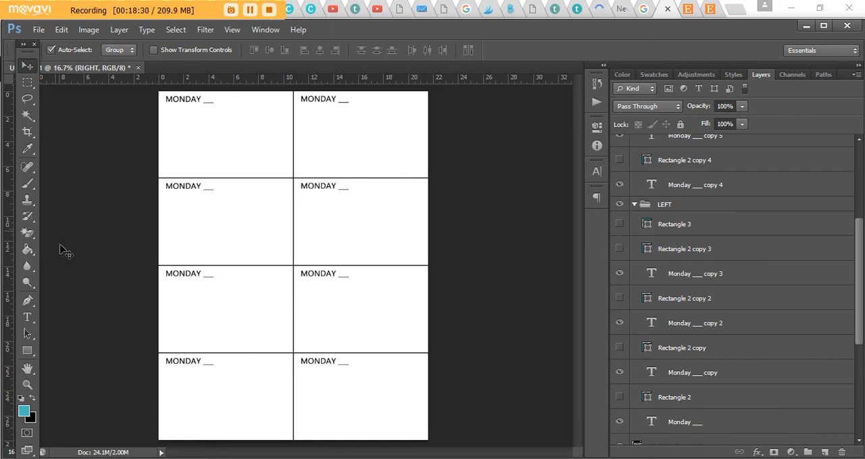
- Change the label in the second section of the left column to TUESDAY, keeping the underscore blank
{"action": "left_click", "coordinate": [28, 319]}
{"action": "left_click", "coordinate": [180, 187]}
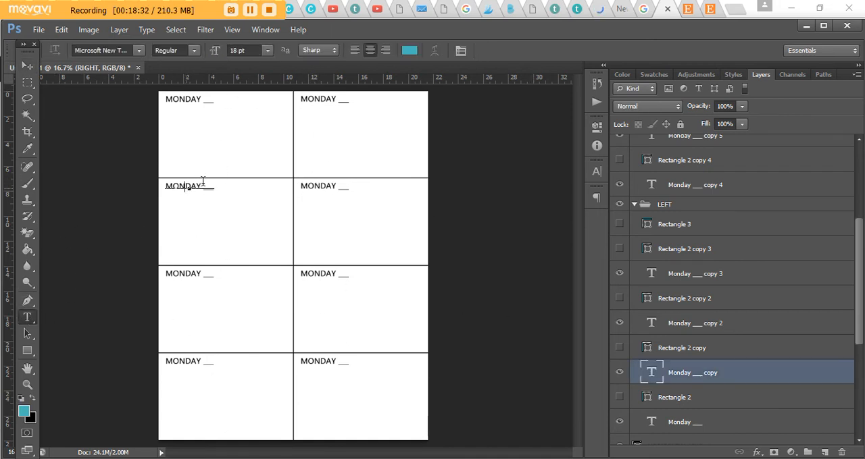
{"action": "double_click", "coordinate": [203, 183]}
{"action": "type", "text": "TUESDAY"}
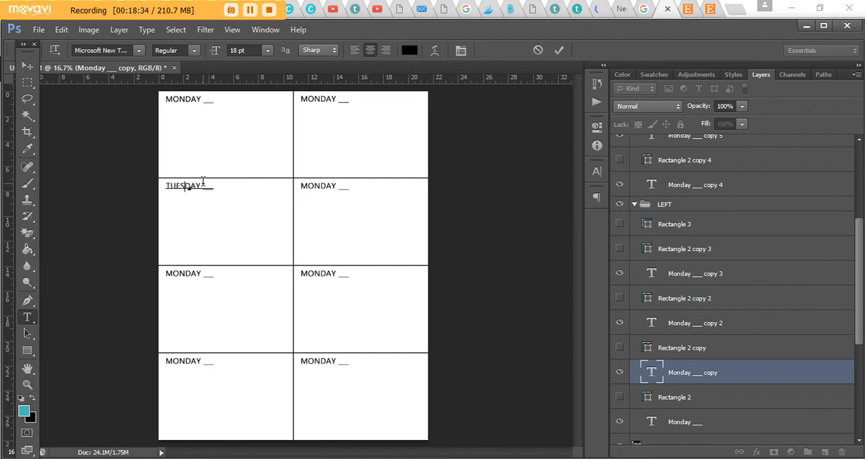
- Change the label in the third section of the left column to WEDNESDAY, keeping the underscore blank
{"action": "left_click", "coordinate": [183, 276]}
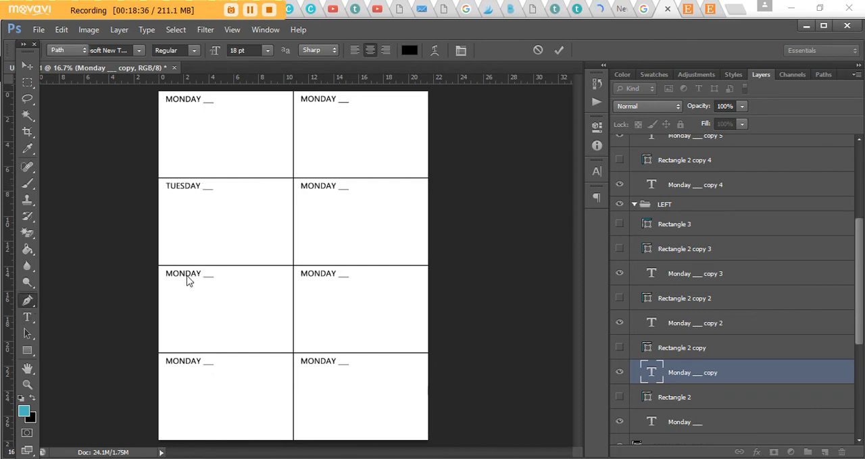
{"action": "key", "text": "BackSpace"}
{"action": "key", "text": "BackSpace"}
{"action": "key", "text": "BackSpace"}
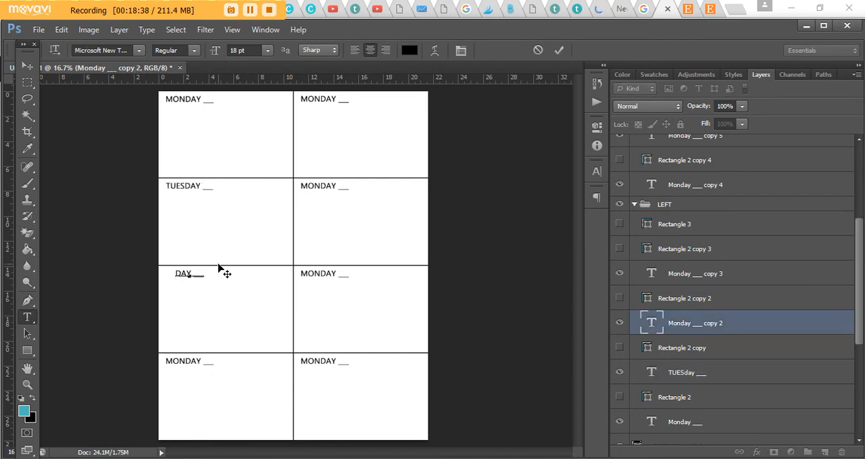
{"action": "type", "text": "WEDNES"}
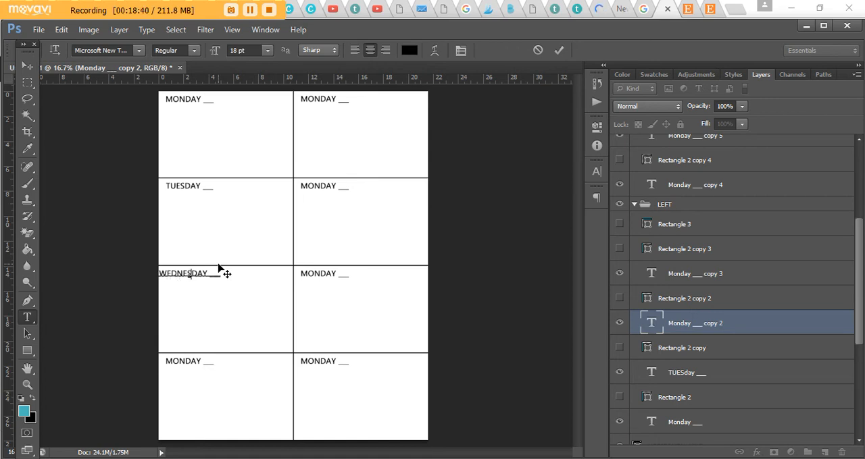
{"action": "left_click", "coordinate": [27, 66]}
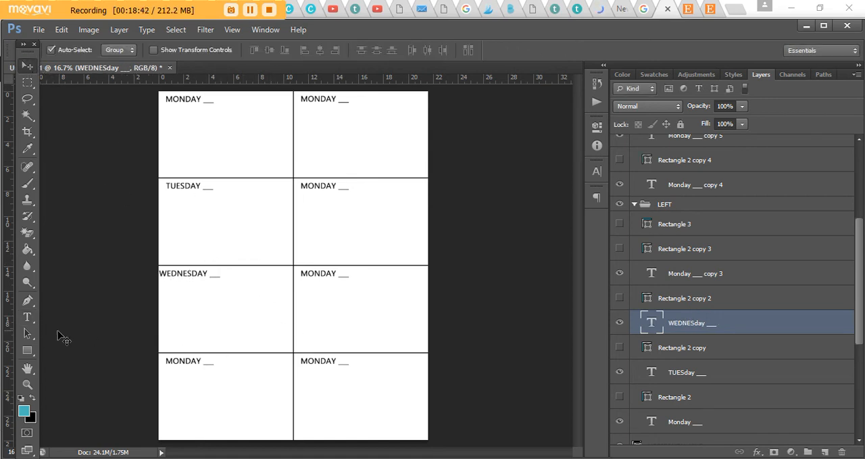
- Change the label in the fourth section of the left column to THURSDAY, keeping the underscore blank
{"action": "left_click", "coordinate": [28, 318]}
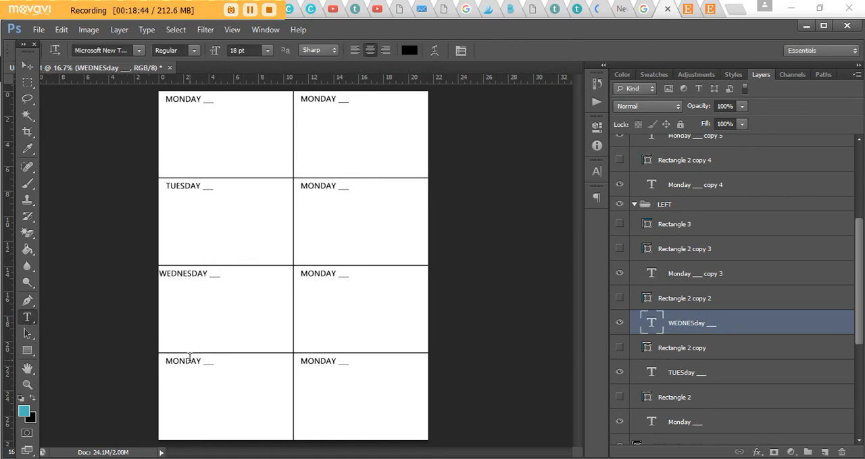
{"action": "left_click", "coordinate": [187, 361]}
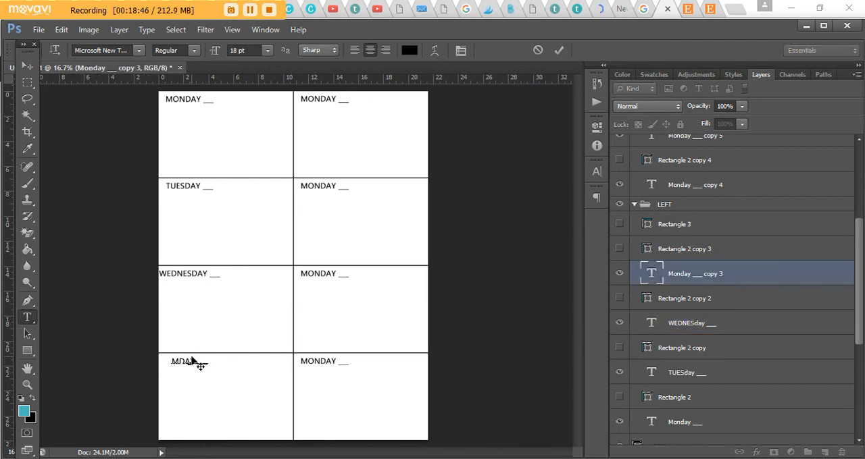
{"action": "type", "text": "THURS"}
{"action": "left_click", "coordinate": [27, 319]}
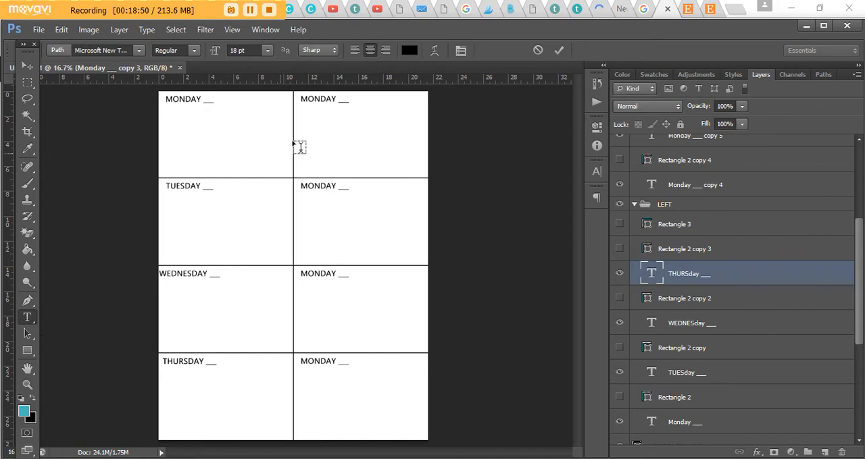
- Change the label in the first section of the right column to FRIDAY, keeping the underscore blank
{"action": "left_click", "coordinate": [318, 99]}
{"action": "key", "text": "BackSpace"}
{"action": "key", "text": "BackSpace"}
{"action": "key", "text": "BackSpace"}
{"action": "type", "text": "FRI"}
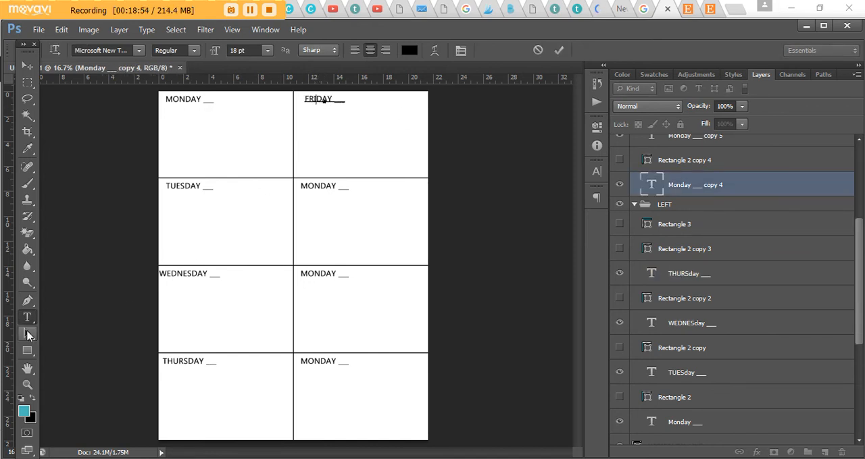
{"action": "left_click", "coordinate": [27, 318]}
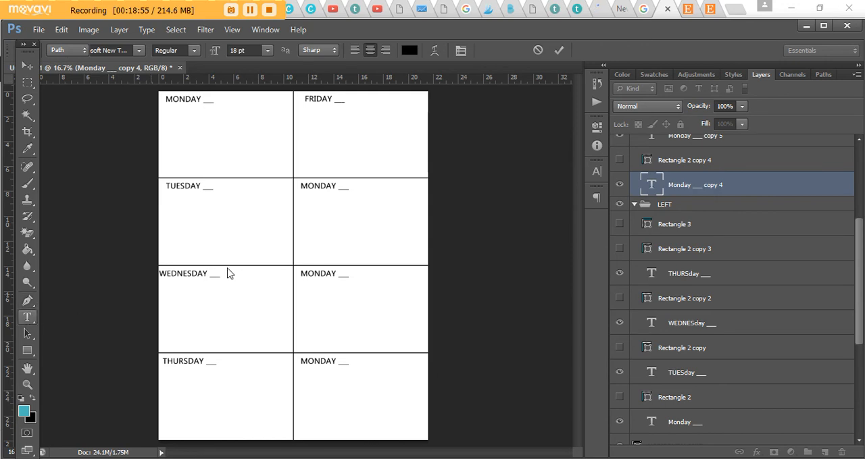
- Change the label in the second section of the right column to SATURDAY, keeping the underscore blank
{"action": "left_click", "coordinate": [321, 185]}
{"action": "key", "text": "BackSpace"}
{"action": "key", "text": "BackSpace"}
{"action": "key", "text": "BackSpace"}
{"action": "type", "text": "SATUR"}
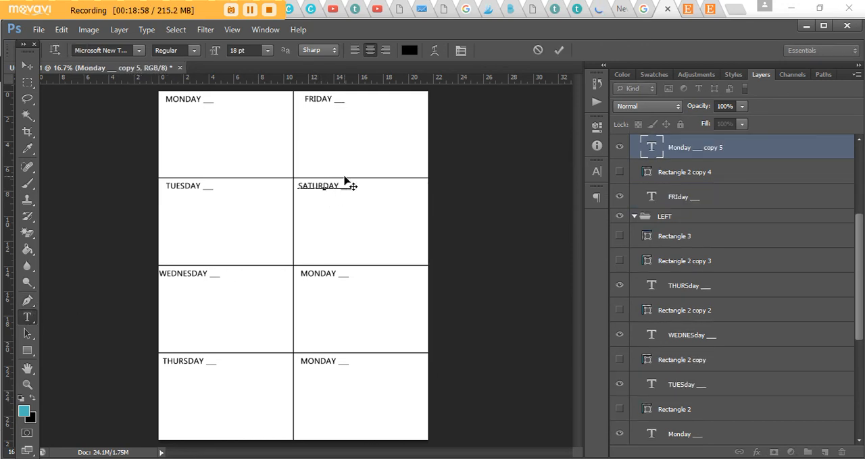
{"action": "left_click", "coordinate": [27, 317]}
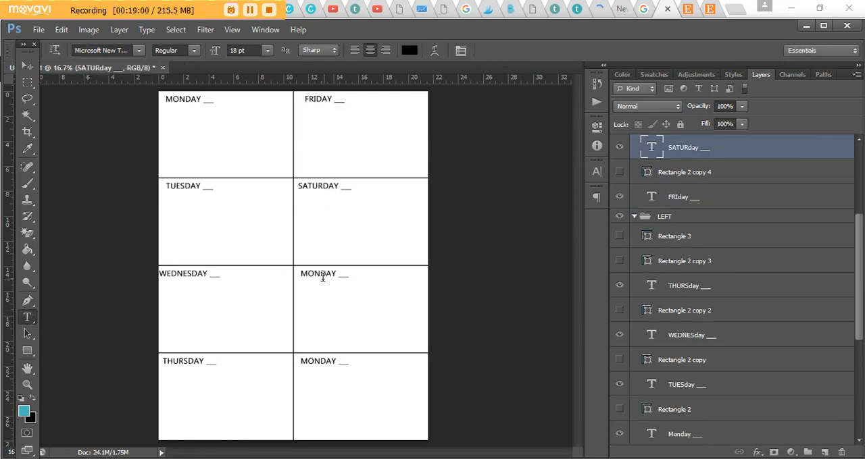
- Change the label in the third section of the right column to SUNDAY, keeping the underscore blank
{"action": "left_click", "coordinate": [310, 274]}
{"action": "key", "text": "Delete"}
{"action": "key", "text": "Delete"}
{"action": "key", "text": "BackSpace"}
{"action": "type", "text": "SUN"}
{"action": "left_click", "coordinate": [27, 317]}
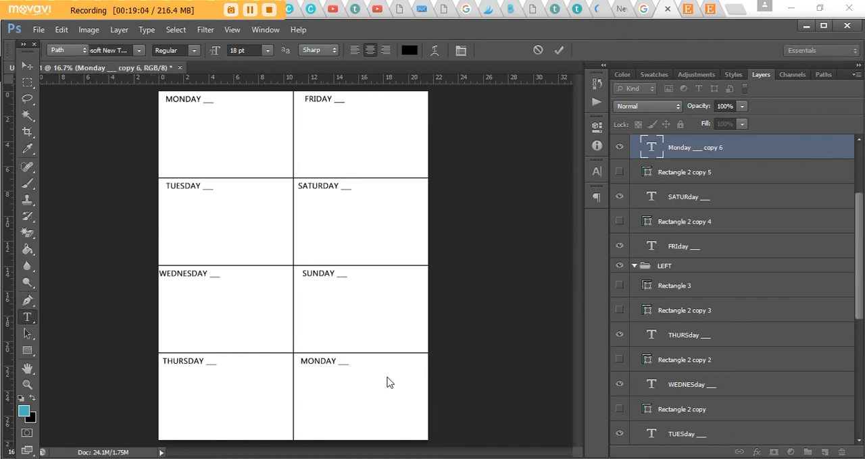
- Replace the whole label in the last section of the right column with MEAL PLAN
{"action": "left_click", "coordinate": [309, 359]}
{"action": "key", "text": "ctrl+a"}
{"action": "type", "text": "MEAL PLAN"}
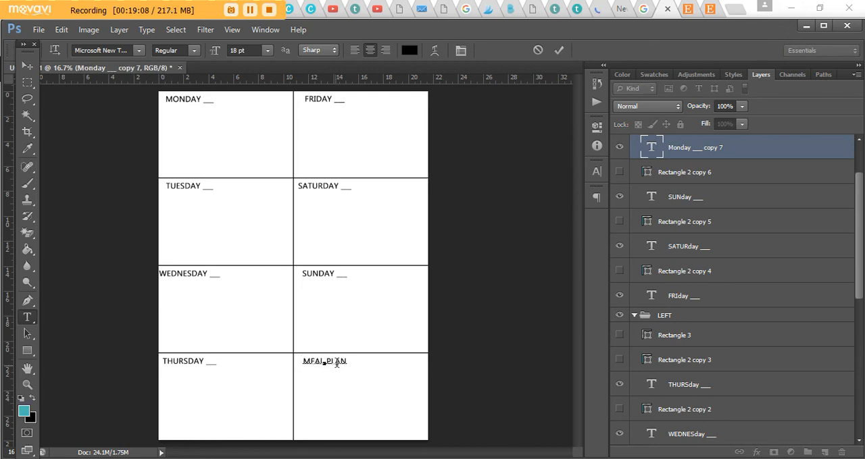
{"action": "left_click", "coordinate": [27, 66]}
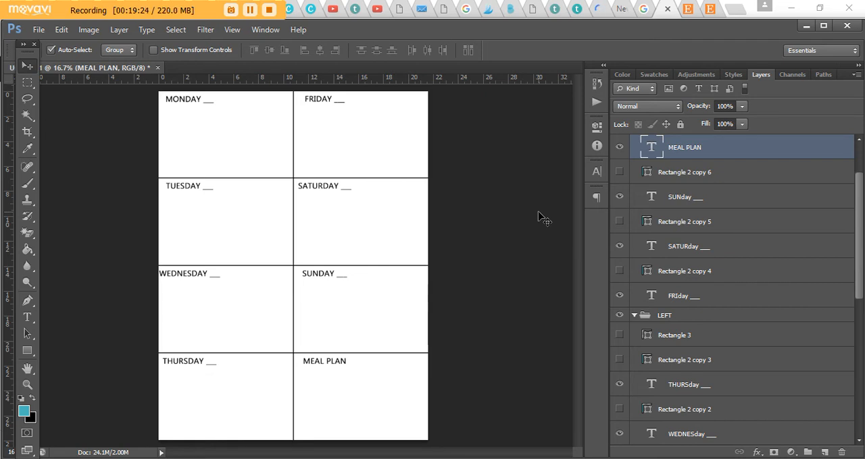
{"action": "left_click_drag", "start_coordinate": [626, 281], "coordinate": [623, 170]}
{"action": "scroll", "coordinate": [639, 179], "scroll_direction": "up", "scroll_amount": 1}
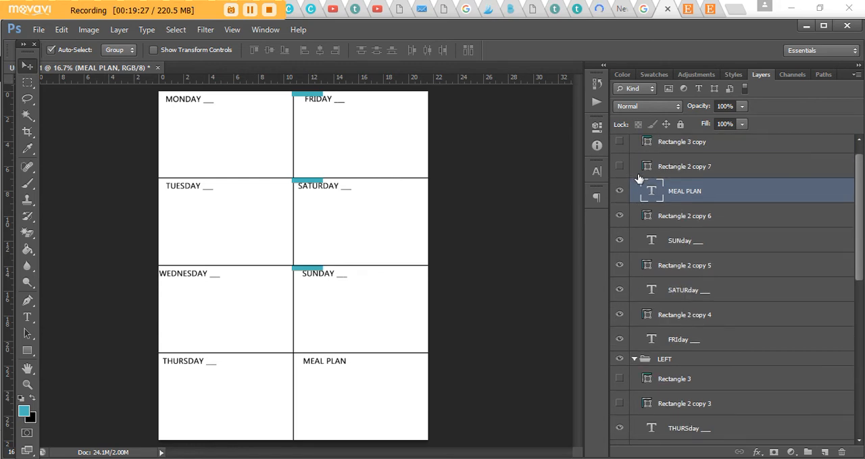
{"action": "left_click", "coordinate": [619, 216]}
{"action": "left_click", "coordinate": [619, 266]}
{"action": "left_click", "coordinate": [619, 314]}
{"action": "scroll", "coordinate": [661, 251], "scroll_direction": "up", "scroll_amount": 1}
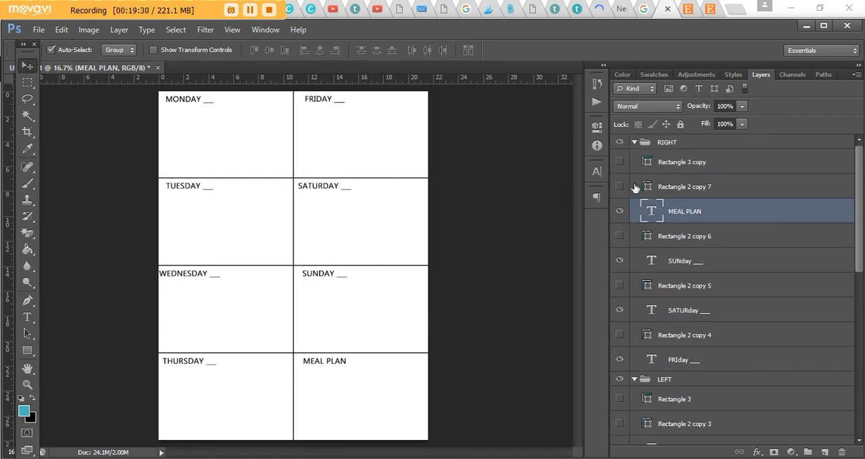
- Show both vertical teal strips again and rename the left strip's layer, Rectangle 3, as VERTICAL
{"action": "left_click", "coordinate": [619, 163]}
{"action": "scroll", "coordinate": [710, 303], "scroll_direction": "down", "scroll_amount": 3}
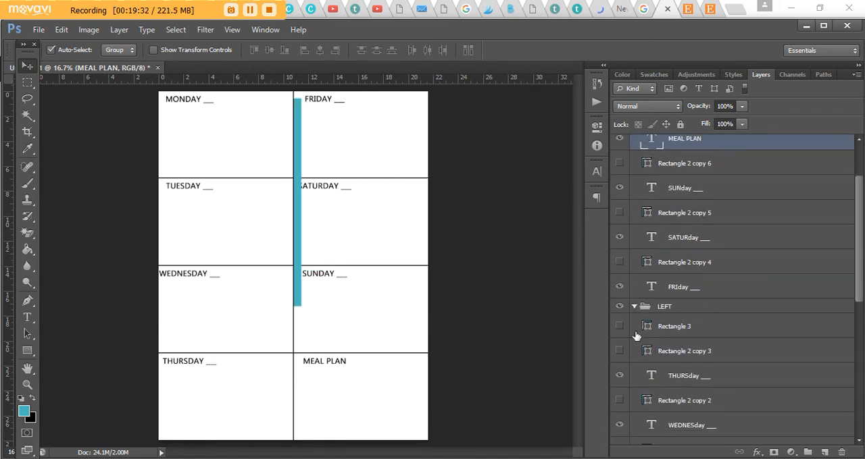
{"action": "double_click", "coordinate": [673, 327]}
{"action": "type", "text": "V"}
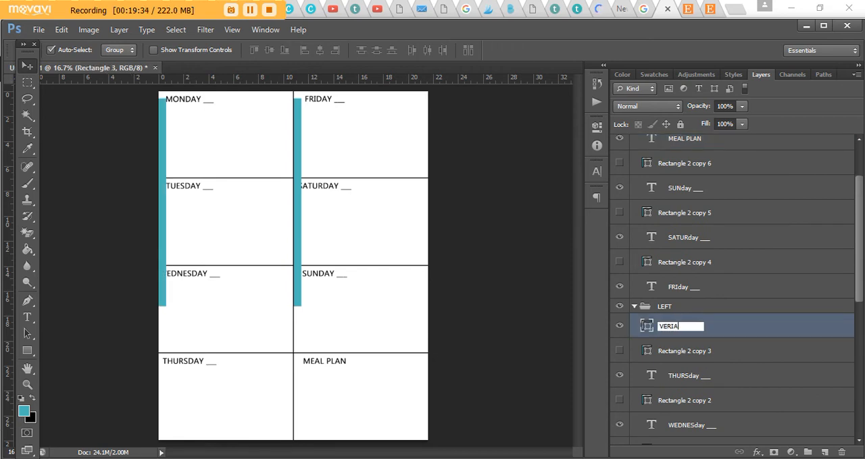
{"action": "type", "text": "ERTICAL"}
{"action": "left_click", "coordinate": [718, 236]}
- Rename the right strip's layer, Rectangle 3 copy, as VERTICAL
{"action": "scroll", "coordinate": [721, 232], "scroll_direction": "up", "scroll_amount": 3}
{"action": "double_click", "coordinate": [677, 162]}
{"action": "type", "text": "EF"}
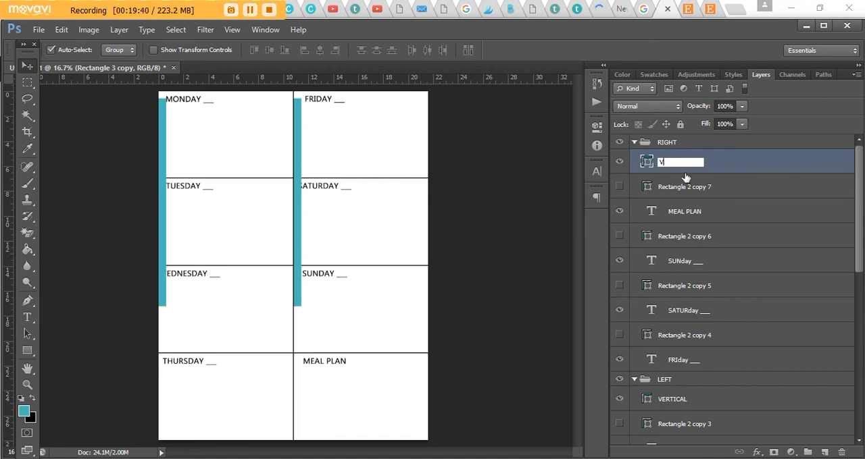
{"action": "key", "text": "Return"}
{"action": "left_click", "coordinate": [710, 188]}
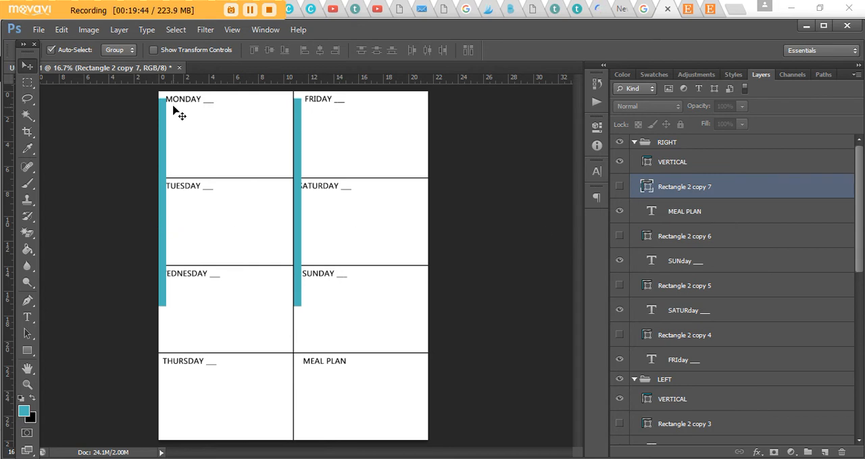
- Shift the WEDNESDAY label right until its first letter sits just against the right edge of the left teal strip
{"action": "scroll", "coordinate": [228, 245], "scroll_direction": "up", "scroll_amount": 2}
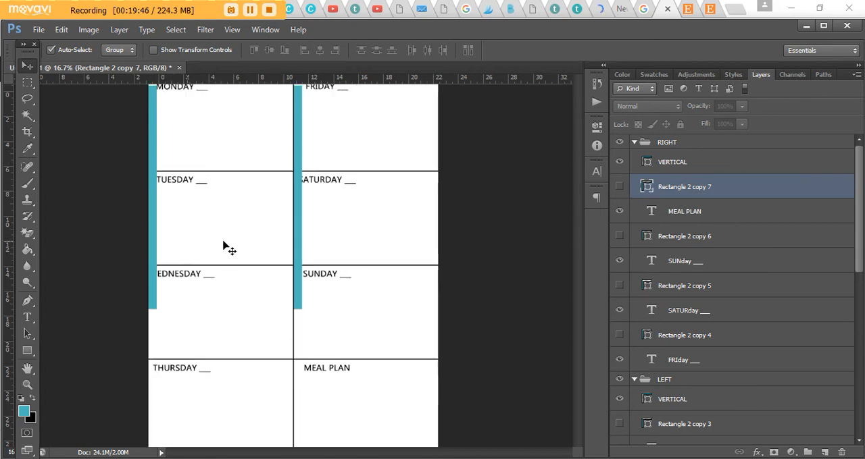
{"action": "scroll", "coordinate": [209, 170], "scroll_direction": "up", "scroll_amount": 1}
{"action": "scroll", "coordinate": [211, 159], "scroll_direction": "up", "scroll_amount": 2}
{"action": "left_click", "coordinate": [209, 159]}
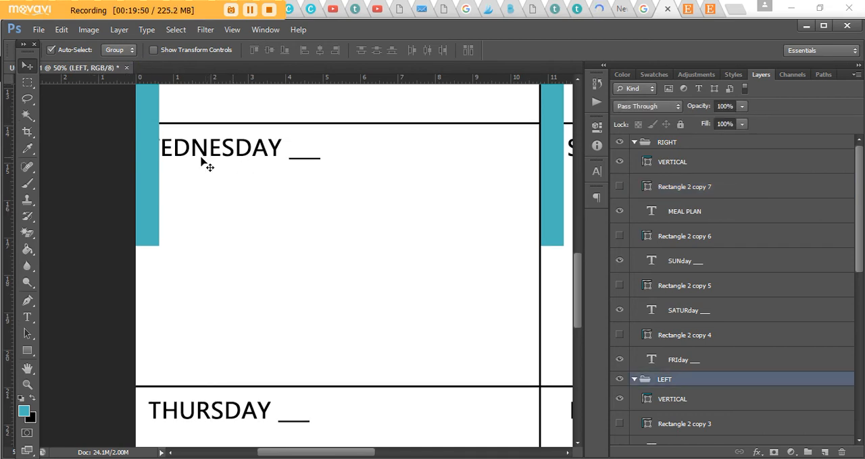
{"action": "scroll", "coordinate": [782, 410], "scroll_direction": "down", "scroll_amount": 5}
{"action": "left_click", "coordinate": [705, 371]}
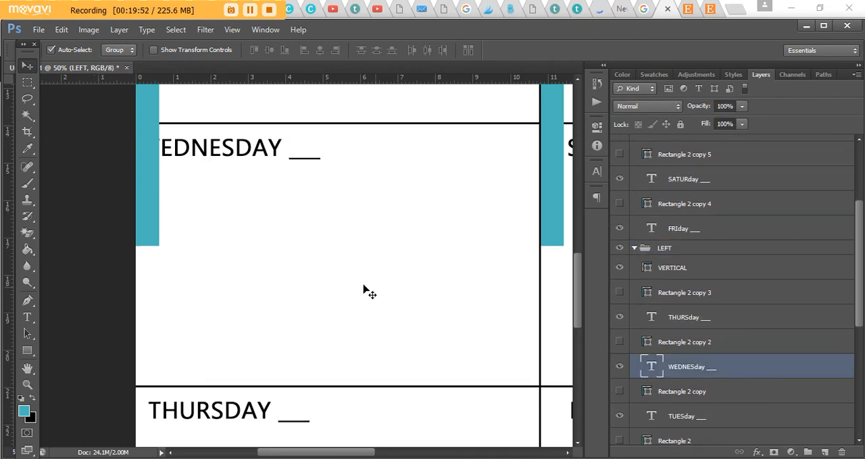
{"action": "key", "text": "Right"}
{"action": "key", "text": "Right"}
{"action": "key", "text": "Right"}
{"action": "key", "text": "Right"}
{"action": "key", "text": "Right"}
{"action": "key", "text": "Right"}
{"action": "key", "text": "Right"}
{"action": "key", "text": "Right"}
{"action": "key", "text": "Right"}
{"action": "key", "text": "Right"}
{"action": "key", "text": "Right"}
{"action": "key", "text": "Right"}
{"action": "key", "text": "Right"}
{"action": "key", "text": "Right"}
{"action": "key", "text": "Right"}
{"action": "key", "text": "Right"}
{"action": "key", "text": "Right"}
{"action": "key", "text": "Right"}
{"action": "key", "text": "Right"}
{"action": "key", "text": "Right"}
{"action": "key", "text": "Right"}
{"action": "key", "text": "Right"}
{"action": "key", "text": "Right"}
{"action": "key", "text": "Right"}
{"action": "key", "text": "Right"}
{"action": "key", "text": "Right"}
{"action": "key", "text": "Right"}
{"action": "key", "text": "Right"}
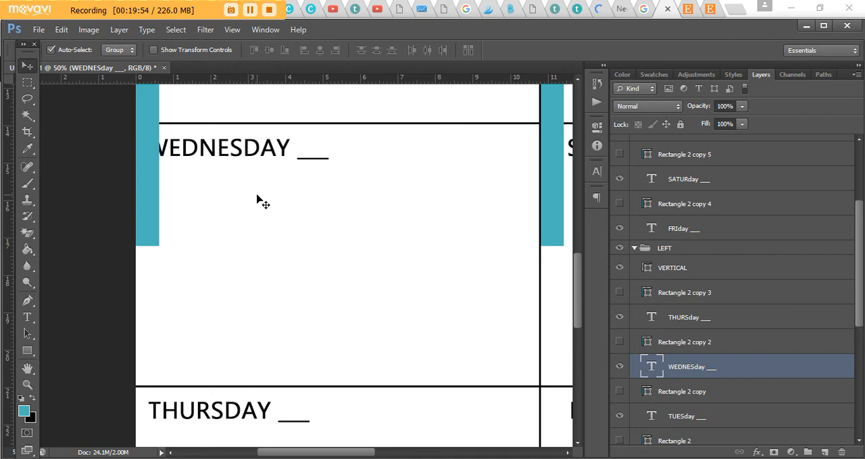
{"action": "key", "text": "Right"}
{"action": "key", "text": "Right"}
{"action": "key", "text": "Right"}
{"action": "key", "text": "Right"}
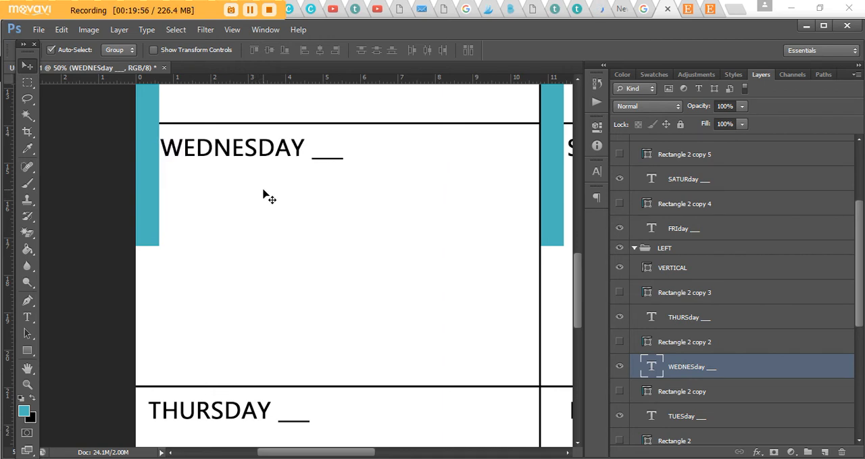
{"action": "key", "text": "Left"}
{"action": "key", "text": "Left"}
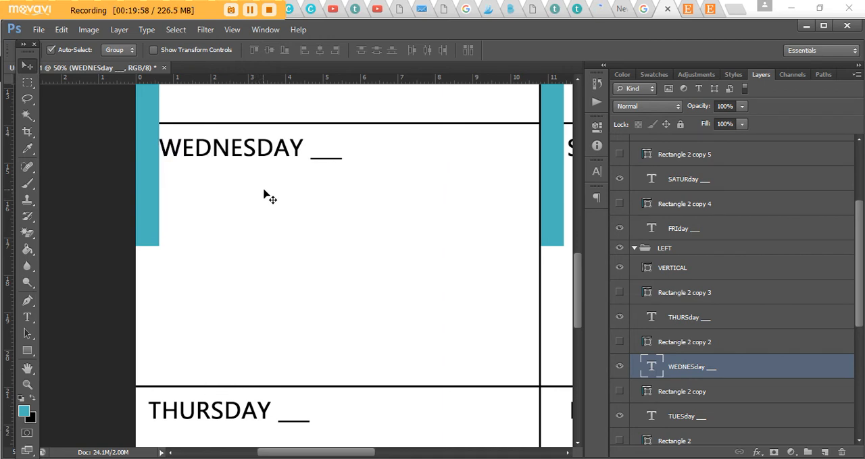
- Stretch the left teal strip's lower end down to the THURSDAY label, keeping its width
{"action": "left_click", "coordinate": [683, 269]}
{"action": "key", "text": "ctrl+t"}
{"action": "left_click_drag", "start_coordinate": [146, 247], "coordinate": [145, 426]}
{"action": "key", "text": "Return"}
- Nudge the THURSDAY label right until it starts at the edge of the left teal strip
{"action": "left_click", "coordinate": [730, 319]}
{"action": "key", "text": "Right"}
{"action": "key", "text": "Right"}
{"action": "key", "text": "Right"}
{"action": "key", "text": "Right"}
{"action": "key", "text": "Right"}
{"action": "key", "text": "Right"}
{"action": "key", "text": "Right"}
{"action": "key", "text": "Right"}
{"action": "key", "text": "Right"}
{"action": "key", "text": "Right"}
{"action": "key", "text": "Right"}
{"action": "key", "text": "Right"}
{"action": "key", "text": "Right"}
{"action": "key", "text": "Right"}
{"action": "key", "text": "Right"}
{"action": "key", "text": "Right"}
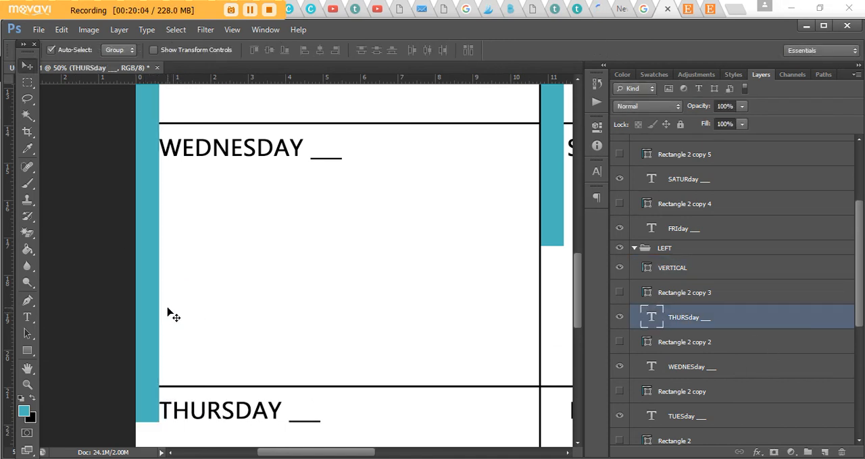
- Nudge the TUESDAY label slightly right so that it starts at the edge of the left teal strip
{"action": "key", "text": "ctrl+minus"}
{"action": "key", "text": "ctrl+minus"}
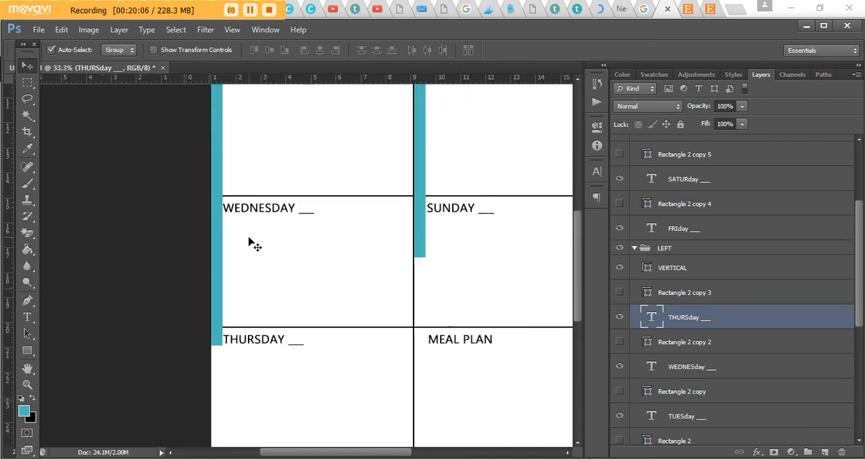
{"action": "scroll", "coordinate": [238, 230], "scroll_direction": "up", "scroll_amount": 6}
{"action": "key", "text": "ctrl+plus"}
{"action": "key", "text": "ctrl+plus"}
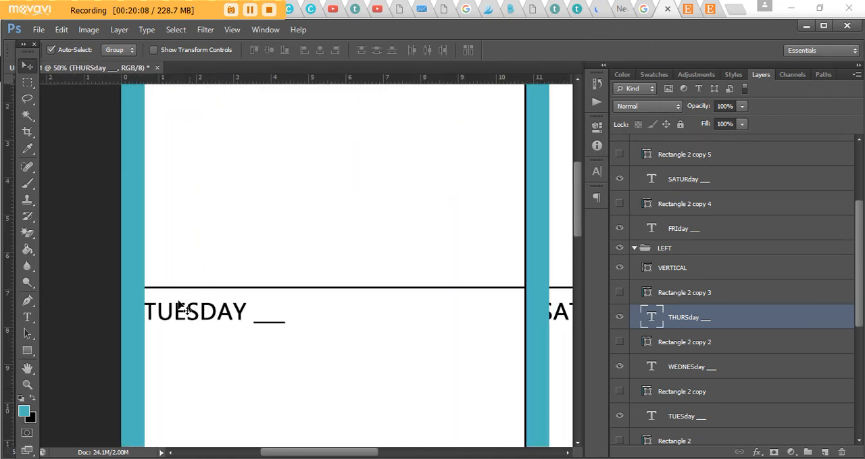
{"action": "scroll", "coordinate": [681, 385], "scroll_direction": "down", "scroll_amount": 1}
{"action": "left_click", "coordinate": [683, 402]}
{"action": "key", "text": "Right"}
{"action": "key", "text": "Right"}
{"action": "key", "text": "Right"}
- Examine the whole page and the MONDAY label's alignment with the left teal strip
{"action": "key", "text": "ctrl+minus"}
{"action": "key", "text": "ctrl+minus"}
{"action": "key", "text": "ctrl+minus"}
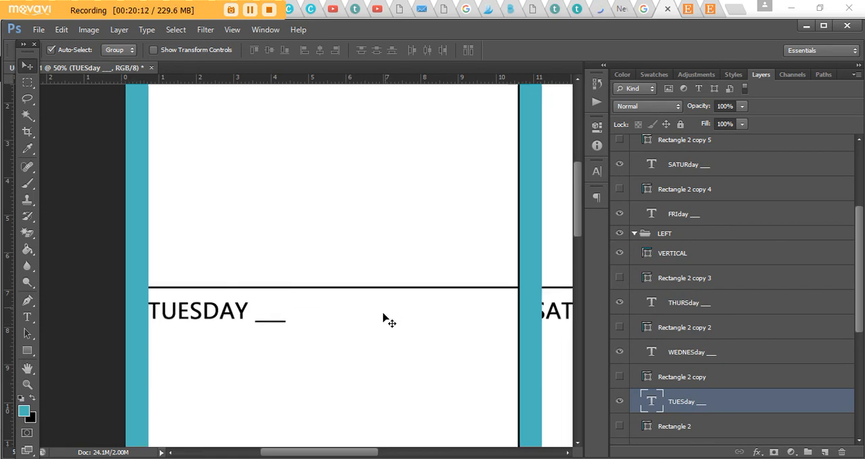
{"action": "key", "text": "ctrl+minus"}
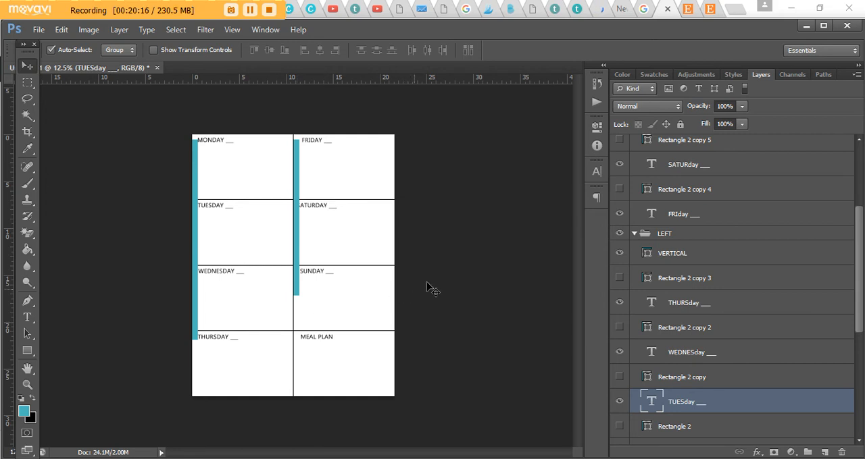
{"action": "key", "text": "ctrl+plus"}
{"action": "key", "text": "ctrl+plus"}
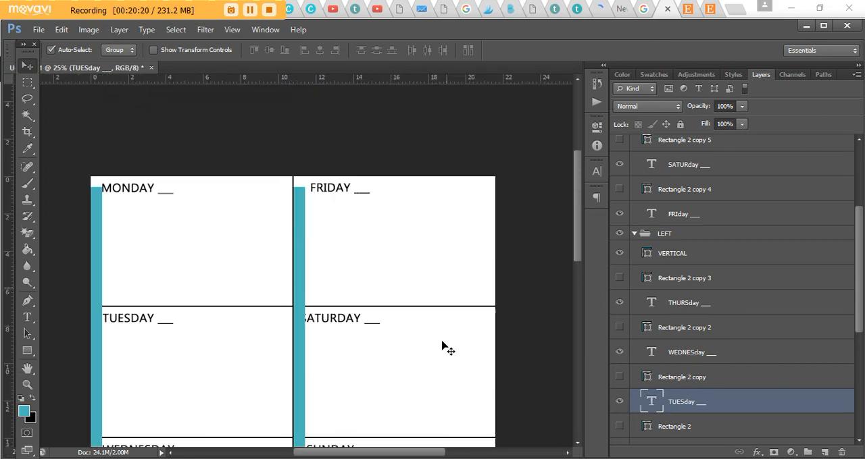
{"action": "key", "text": "ctrl+plus"}
{"action": "left_click_drag", "start_coordinate": [420, 453], "coordinate": [354, 453]}
{"action": "scroll", "coordinate": [373, 202], "scroll_direction": "up", "scroll_amount": 2}
{"action": "key", "text": "ctrl+plus"}
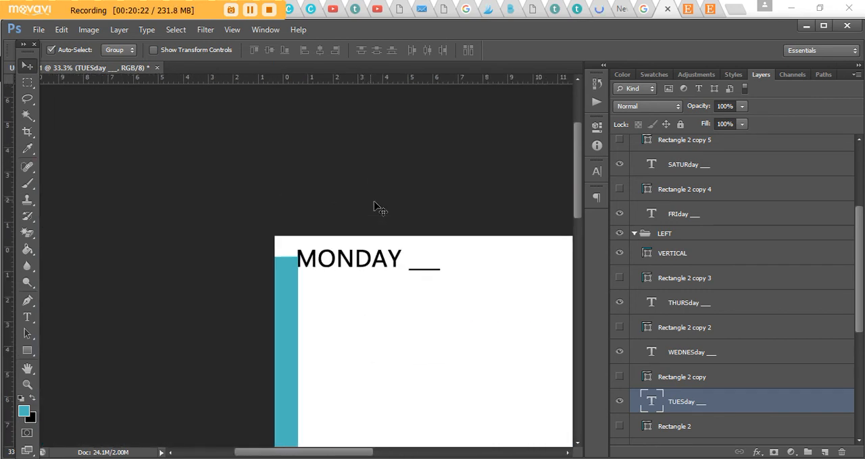
{"action": "key", "text": "ctrl+plus"}
{"action": "scroll", "coordinate": [703, 355], "scroll_direction": "down", "scroll_amount": 1}
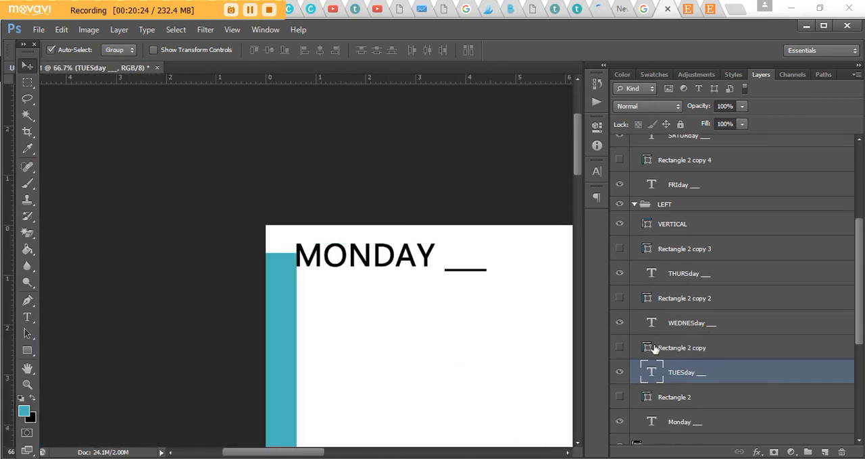
- Move the FRIDAY label left until it starts at the right edge of the right column's teal strip
{"action": "key", "text": "ctrl+minus"}
{"action": "left_click_drag", "start_coordinate": [330, 454], "coordinate": [420, 454]}
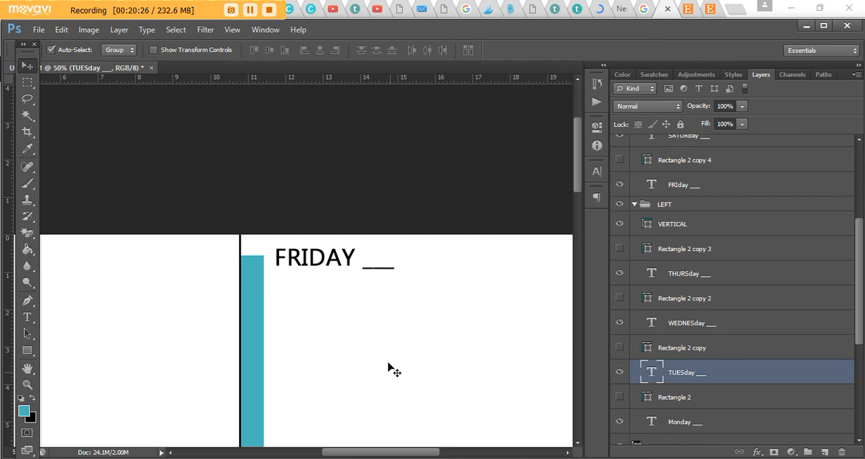
{"action": "scroll", "coordinate": [385, 352], "scroll_direction": "down", "scroll_amount": 2}
{"action": "scroll", "coordinate": [723, 311], "scroll_direction": "up", "scroll_amount": 1}
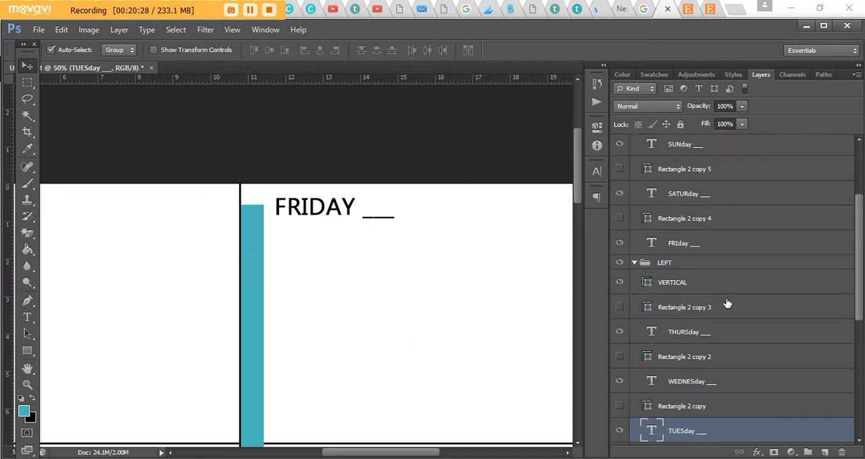
{"action": "left_click", "coordinate": [703, 249]}
{"action": "left_click_drag", "start_coordinate": [382, 215], "coordinate": [370, 213]}
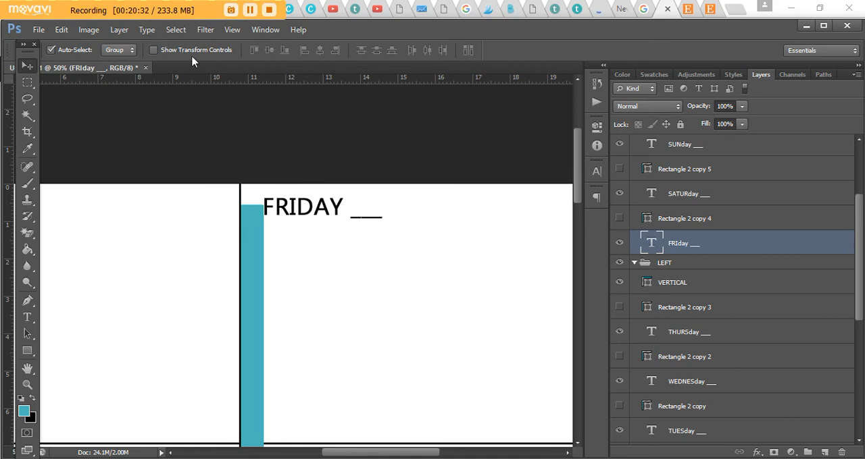
- Nudge the SATURDAY label right until it starts at the right edge of the right column's teal strip
{"action": "scroll", "coordinate": [344, 178], "scroll_direction": "down", "scroll_amount": 4}
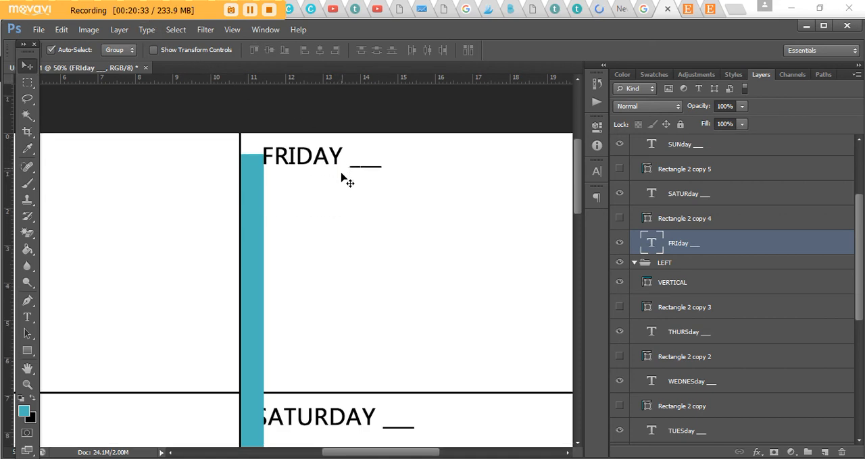
{"action": "left_click", "coordinate": [681, 192]}
{"action": "key", "text": "Right"}
{"action": "key", "text": "Right"}
{"action": "key", "text": "Right"}
{"action": "key", "text": "Right"}
{"action": "key", "text": "Right"}
{"action": "key", "text": "Right"}
{"action": "key", "text": "Right"}
{"action": "key", "text": "Right"}
{"action": "key", "text": "Right"}
{"action": "key", "text": "Right"}
{"action": "key", "text": "Right"}
{"action": "key", "text": "Right"}
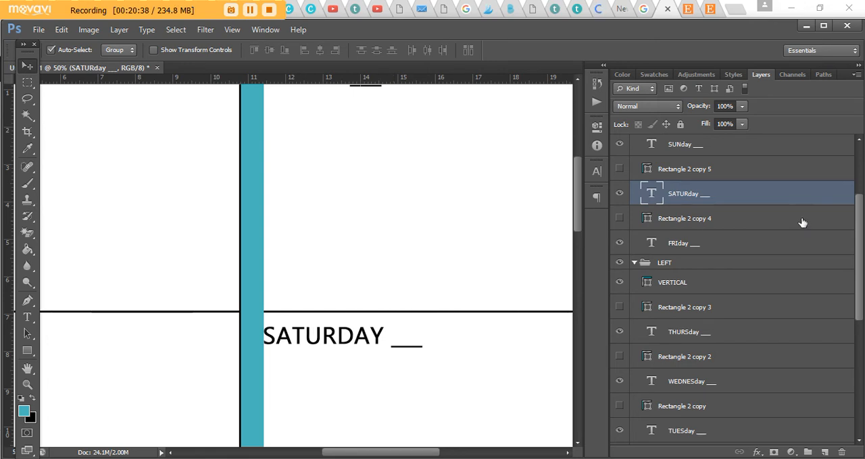
- Nudge the SUNDAY label left until it touches the right edge of the right column's teal strip
{"action": "scroll", "coordinate": [696, 213], "scroll_direction": "up", "scroll_amount": 2}
{"action": "left_click", "coordinate": [696, 213]}
{"action": "scroll", "coordinate": [349, 270], "scroll_direction": "down", "scroll_amount": 9}
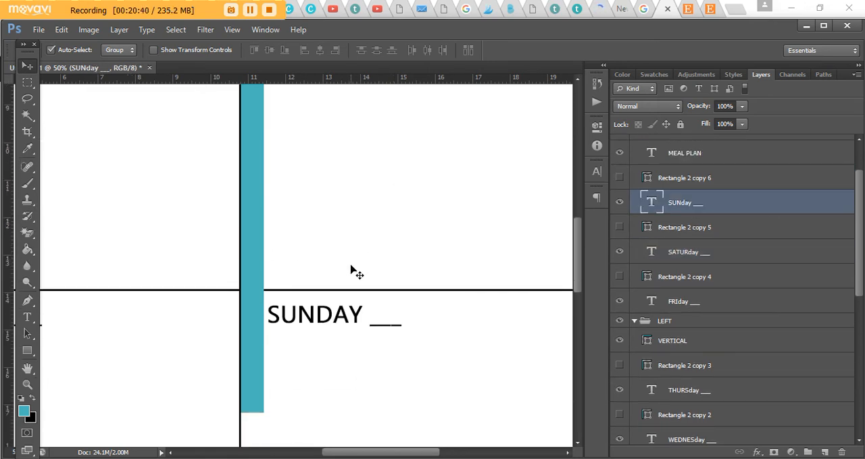
{"action": "key", "text": "Left"}
{"action": "key", "text": "Left"}
{"action": "key", "text": "Left"}
{"action": "key", "text": "Left"}
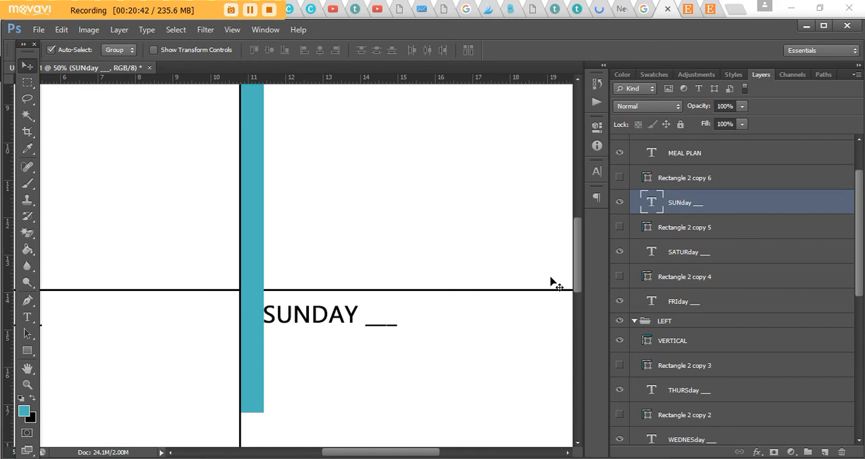
- Stretch the right column's teal strip downward until it passes beside the MEAL PLAN label
{"action": "scroll", "coordinate": [686, 258], "scroll_direction": "up", "scroll_amount": 2}
{"action": "left_click", "coordinate": [683, 214]}
{"action": "scroll", "coordinate": [376, 239], "scroll_direction": "down", "scroll_amount": 8}
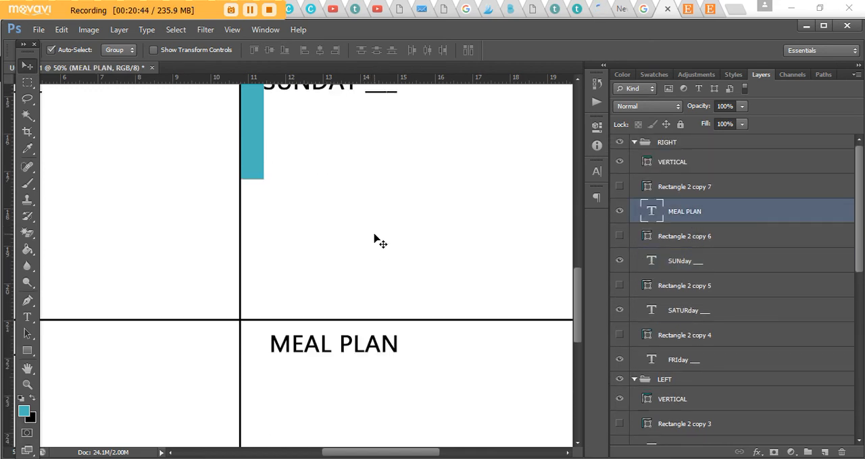
{"action": "left_click", "coordinate": [693, 168]}
{"action": "key", "text": "ctrl+t"}
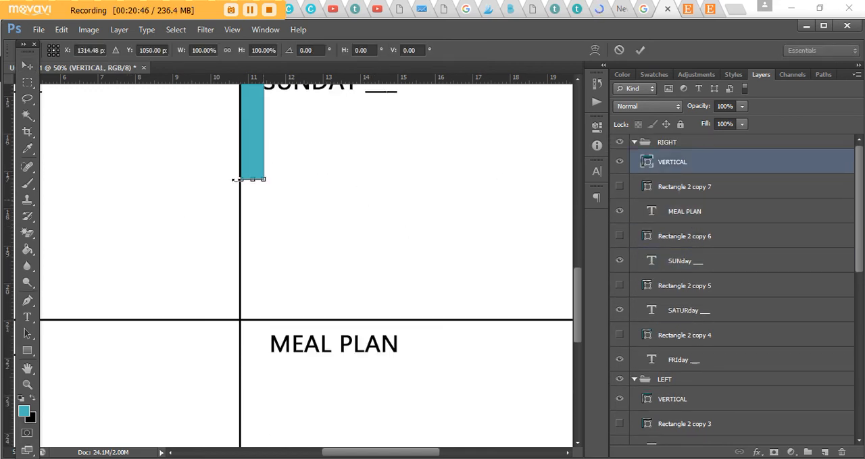
{"action": "left_click_drag", "start_coordinate": [262, 179], "coordinate": [264, 367]}
{"action": "key", "text": "Return"}
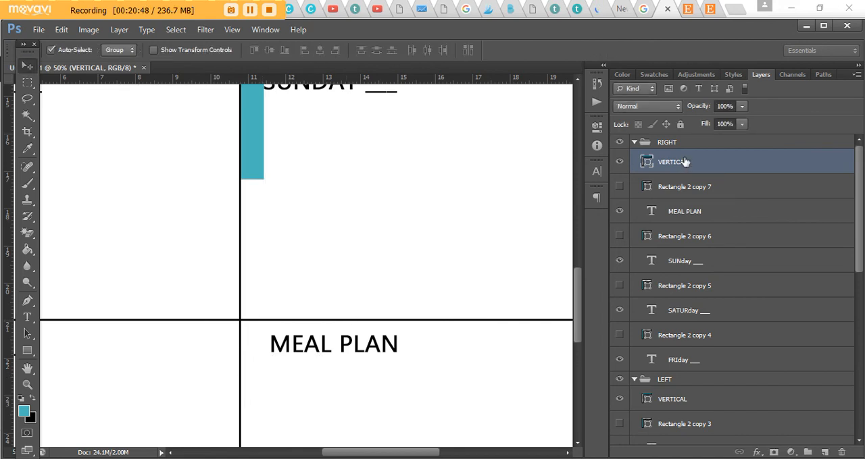
- Nudge the MEAL PLAN label left to line up with the right edge of the teal strip beside it
{"action": "left_click", "coordinate": [694, 213]}
{"action": "key", "text": "Left"}
{"action": "key", "text": "Left"}
{"action": "key", "text": "Left"}
{"action": "key", "text": "Left"}
{"action": "key", "text": "Left"}
{"action": "key", "text": "Left"}
{"action": "key", "text": "Left"}
{"action": "key", "text": "Left"}
{"action": "key", "text": "Left"}
{"action": "key", "text": "Left"}
{"action": "key", "text": "Left"}
{"action": "key", "text": "Left"}
{"action": "key", "text": "Left"}
{"action": "key", "text": "Left"}
{"action": "key", "text": "Left"}
{"action": "key", "text": "Left"}
{"action": "key", "text": "Left"}
{"action": "key", "text": "Left"}
{"action": "key", "text": "Left"}
{"action": "key", "text": "Left"}
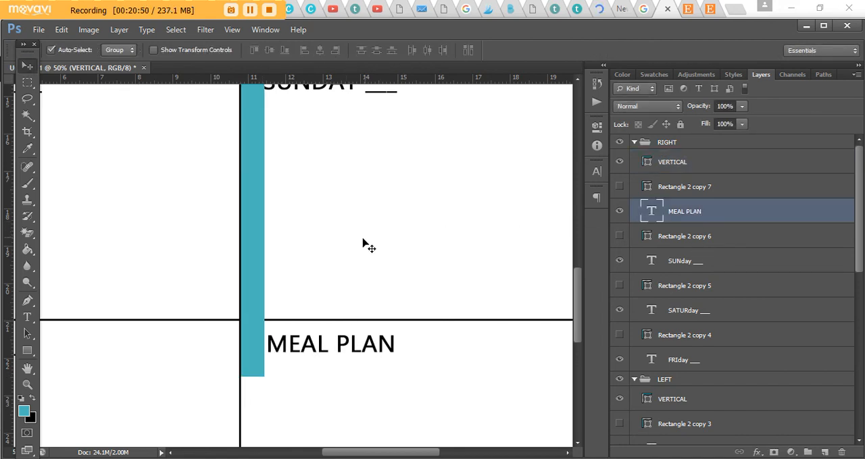
- Hide the VERTICAL strip layers in both the RIGHT and LEFT groups
{"action": "key", "text": "ctrl+minus"}
{"action": "key", "text": "ctrl+minus"}
{"action": "key", "text": "ctrl+minus"}
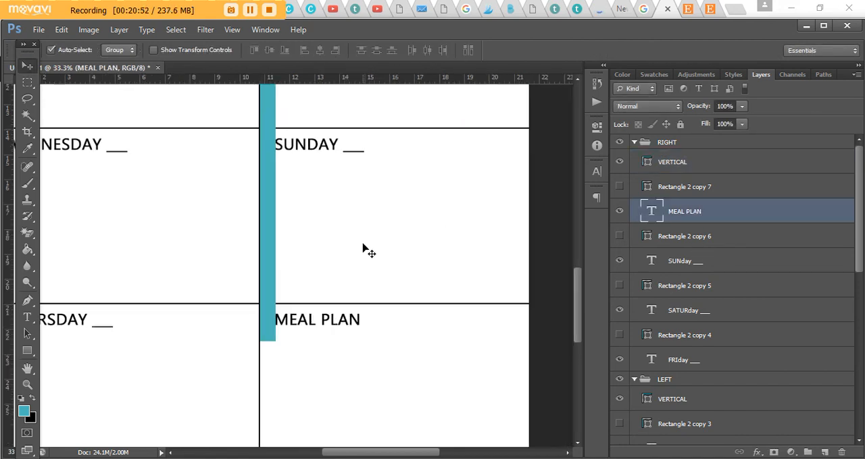
{"action": "left_click", "coordinate": [619, 162]}
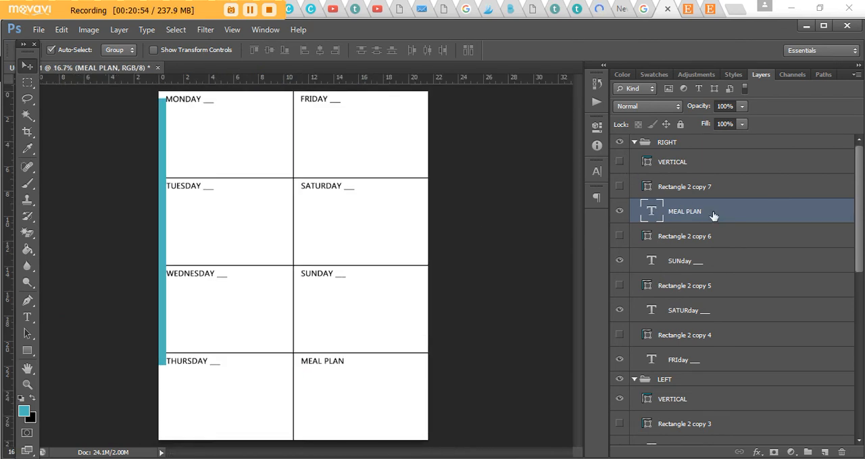
{"action": "scroll", "coordinate": [706, 243], "scroll_direction": "down", "scroll_amount": 3}
{"action": "left_click", "coordinate": [619, 296]}
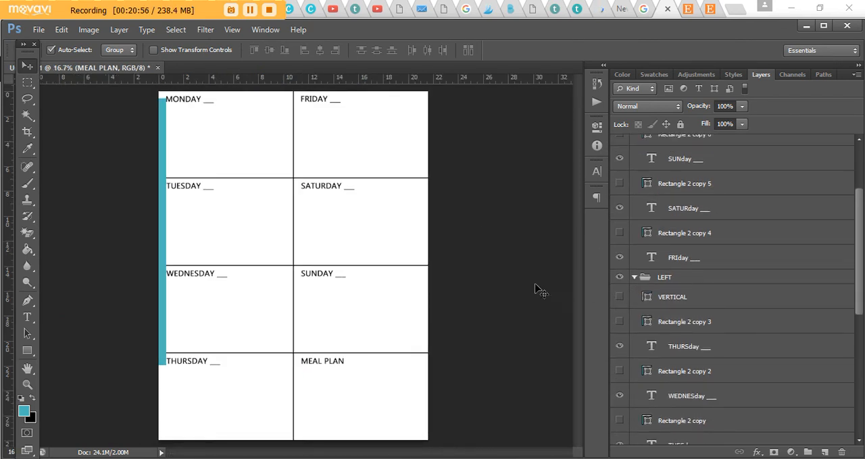
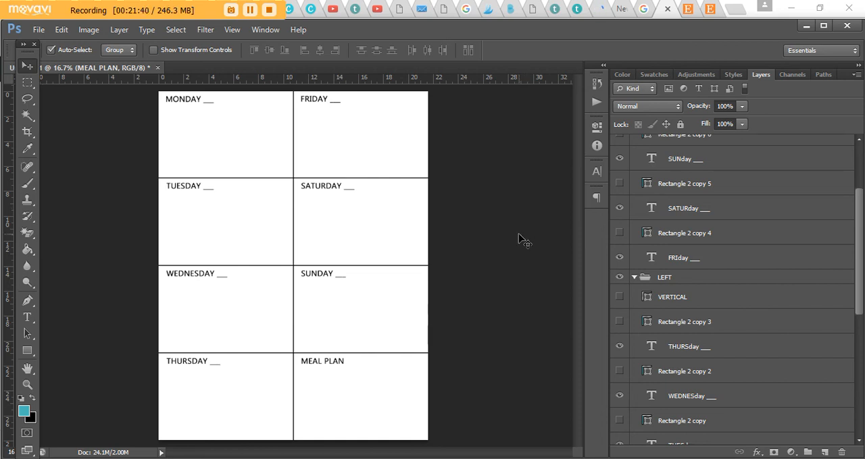
- Try the Nexa Rust Script L font on all eight section labels and undo it
{"action": "left_click", "coordinate": [692, 263]}
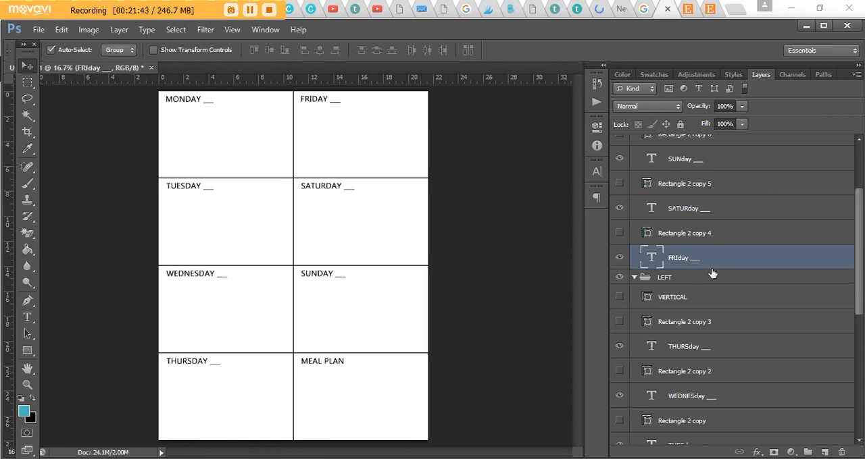
{"action": "left_click", "coordinate": [757, 215], "text": "ctrl"}
{"action": "scroll", "coordinate": [745, 226], "scroll_direction": "up", "scroll_amount": 2}
{"action": "left_click", "coordinate": [743, 233], "text": "ctrl"}
{"action": "scroll", "coordinate": [742, 236], "scroll_direction": "up", "scroll_amount": 1}
{"action": "left_click", "coordinate": [738, 230], "text": "ctrl"}
{"action": "scroll", "coordinate": [733, 241], "scroll_direction": "down", "scroll_amount": 4}
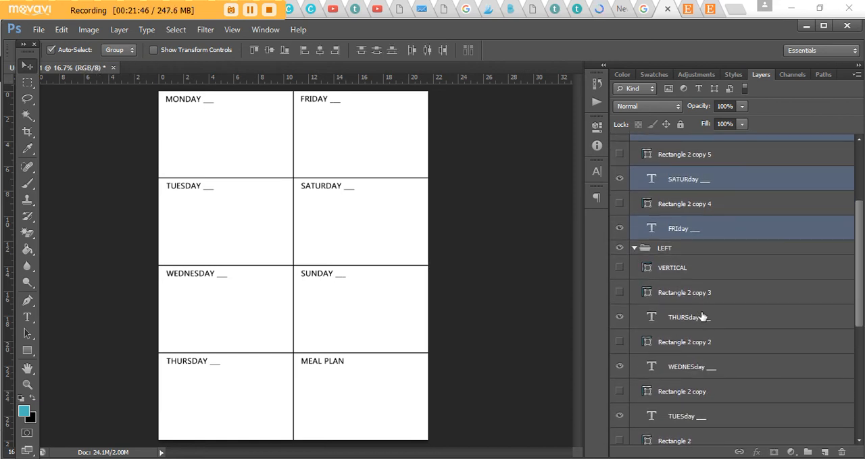
{"action": "left_click", "coordinate": [703, 317], "text": "ctrl"}
{"action": "left_click", "coordinate": [702, 369], "text": "ctrl"}
{"action": "left_click", "coordinate": [731, 412], "text": "ctrl"}
{"action": "scroll", "coordinate": [729, 367], "scroll_direction": "down", "scroll_amount": 2}
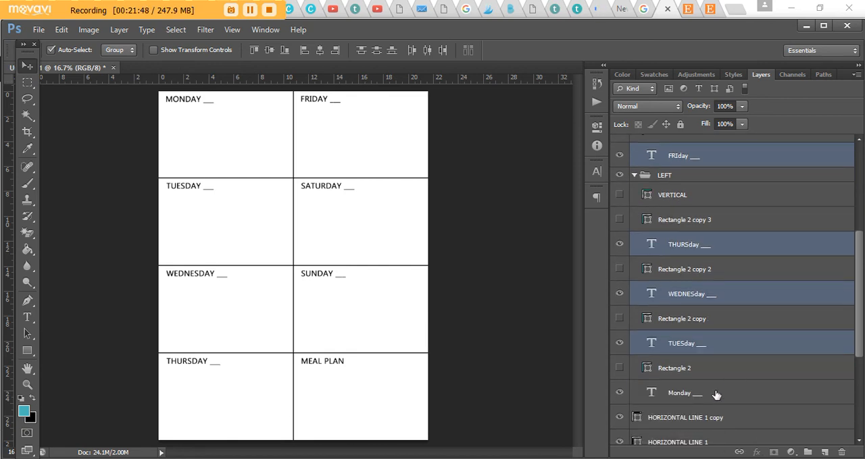
{"action": "left_click", "coordinate": [716, 395], "text": "ctrl"}
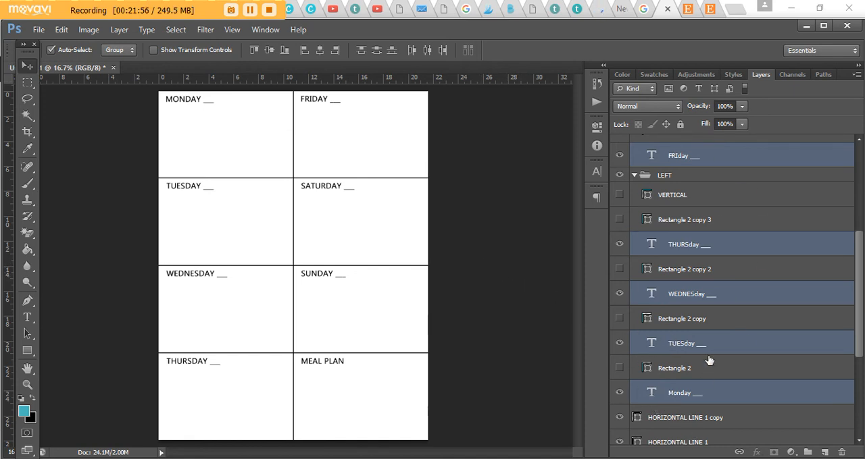
{"action": "left_click", "coordinate": [596, 171]}
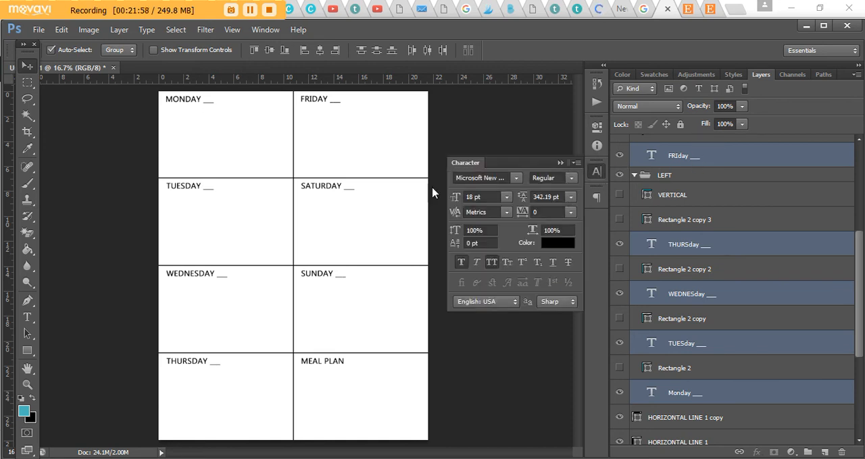
{"action": "left_click", "coordinate": [513, 179]}
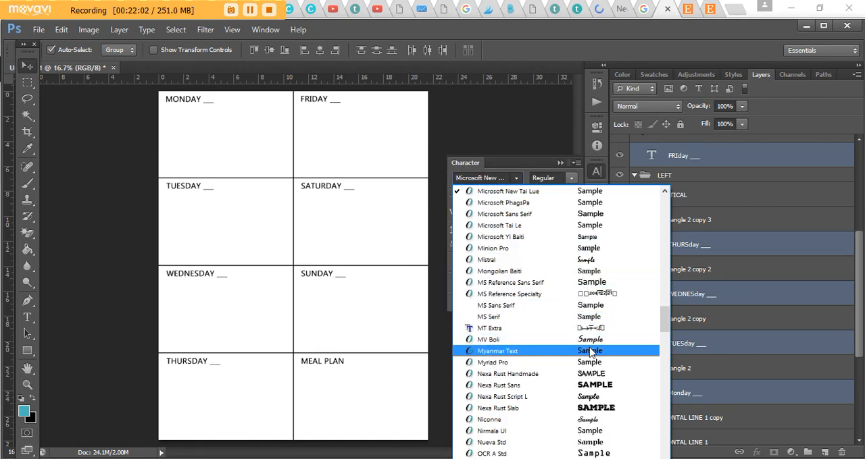
{"action": "left_click", "coordinate": [602, 397]}
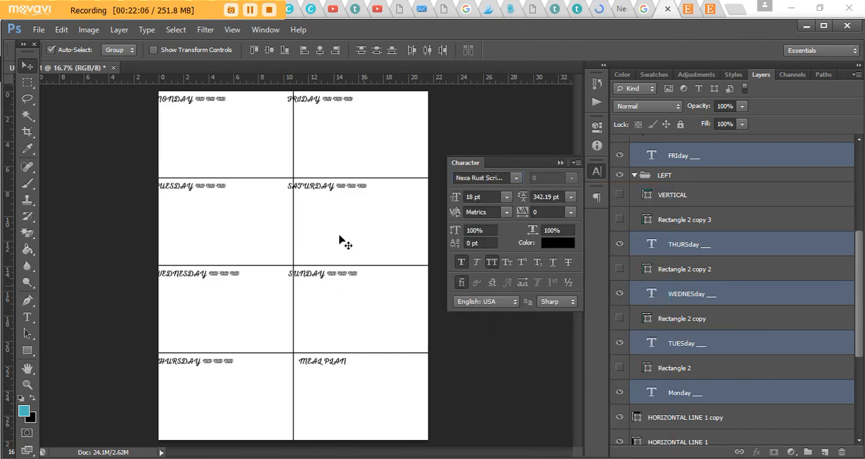
{"action": "left_click", "coordinate": [62, 30]}
{"action": "left_click", "coordinate": [108, 36]}
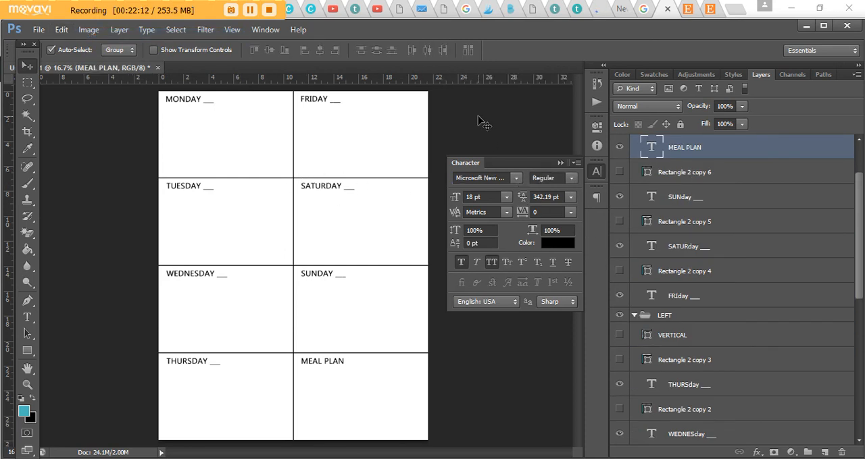
- Gather the MEAL PLAN and seven weekday text layers together beneath Rectangle 2 copy 4 in the RIGHT group
{"action": "left_click", "coordinate": [710, 200], "text": "ctrl"}
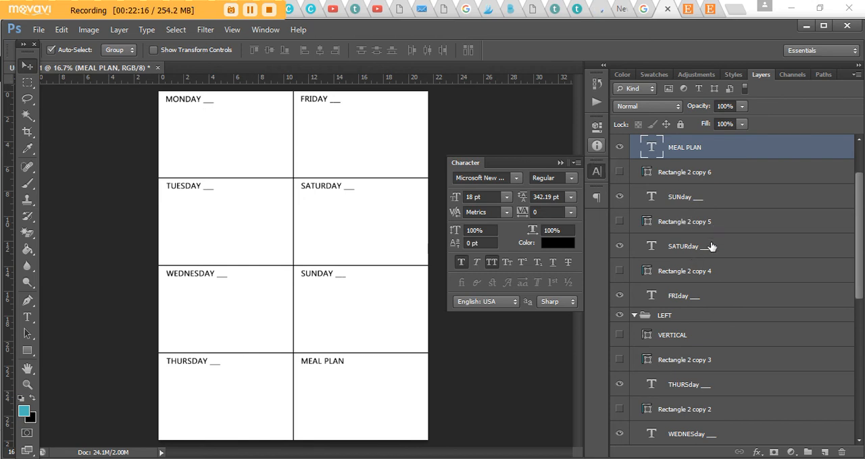
{"action": "left_click", "coordinate": [708, 245], "text": "ctrl"}
{"action": "left_click", "coordinate": [695, 297], "text": "ctrl"}
{"action": "left_click", "coordinate": [698, 384], "text": "ctrl"}
{"action": "left_click", "coordinate": [722, 424], "text": "ctrl"}
{"action": "scroll", "coordinate": [720, 371], "scroll_direction": "down", "scroll_amount": 3}
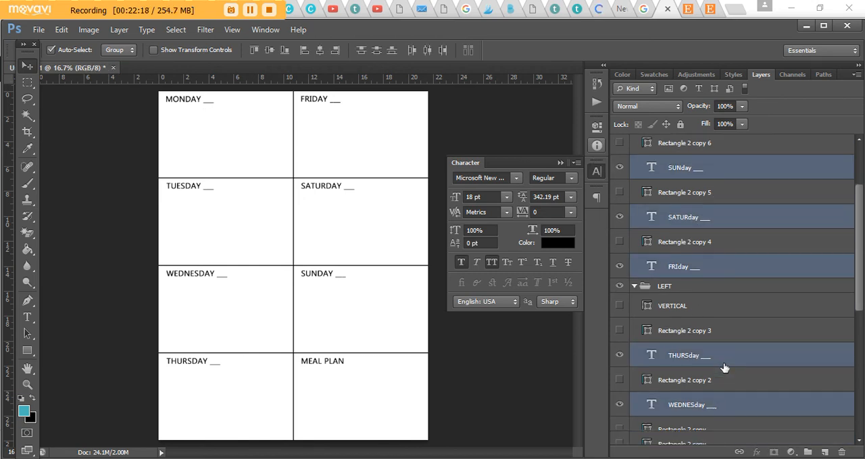
{"action": "left_click", "coordinate": [703, 374], "text": "ctrl"}
{"action": "left_click", "coordinate": [699, 419], "text": "ctrl"}
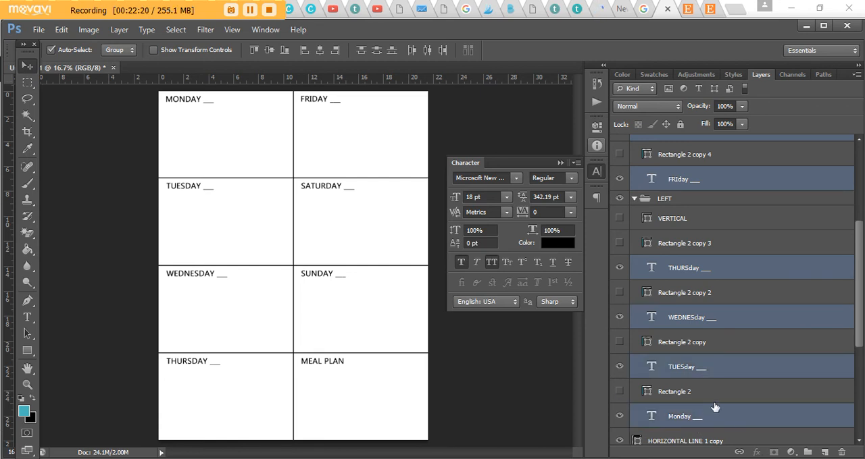
{"action": "scroll", "coordinate": [819, 240], "scroll_direction": "up", "scroll_amount": 5}
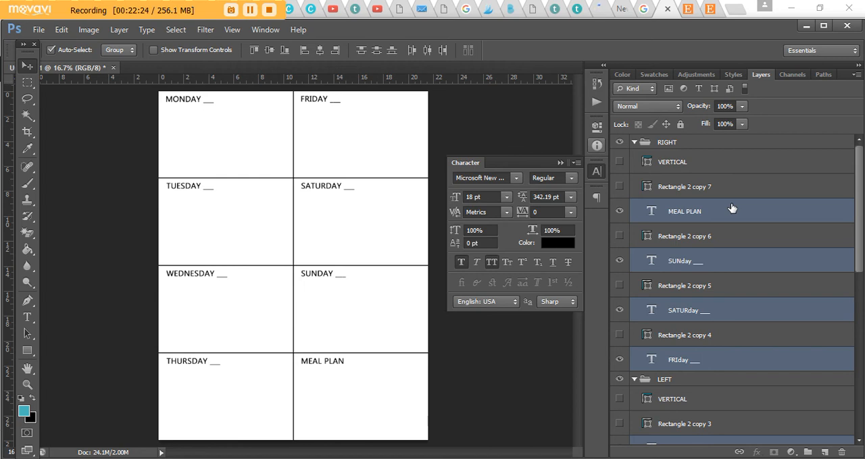
{"action": "left_click_drag", "start_coordinate": [730, 199], "coordinate": [723, 141]}
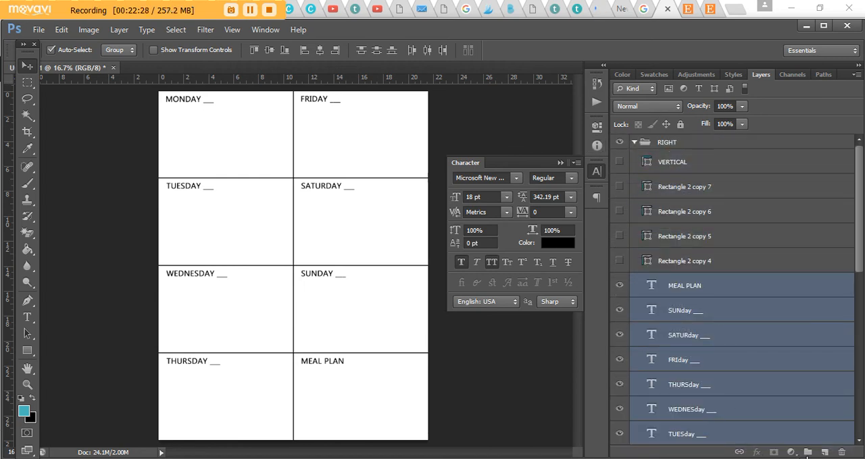
- Create a new layer group named TEXT above the gathered label layers
{"action": "left_click", "coordinate": [807, 453]}
{"action": "double_click", "coordinate": [679, 280]}
{"action": "type", "text": "TEXT"}
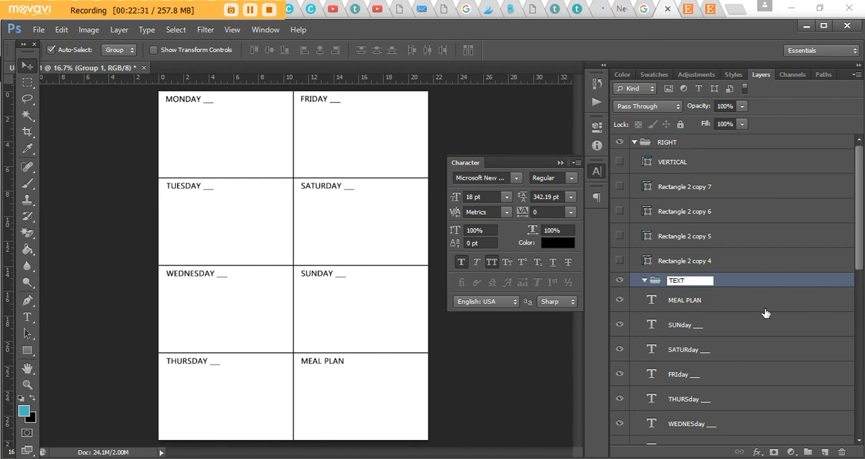
- Move all eight label layers into the TEXT group and place that group above the RIGHT group
{"action": "left_click", "coordinate": [765, 310]}
{"action": "scroll", "coordinate": [777, 338], "scroll_direction": "down", "scroll_amount": 3}
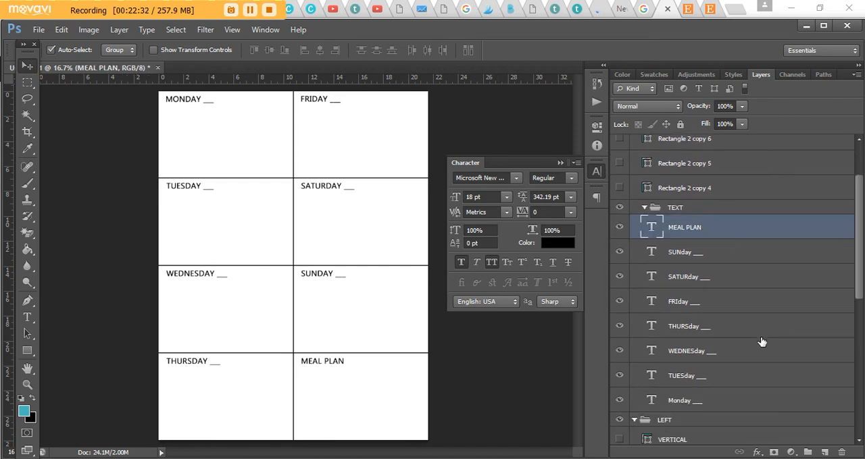
{"action": "left_click", "coordinate": [714, 401], "text": "shift"}
{"action": "scroll", "coordinate": [715, 401], "scroll_direction": "up", "scroll_amount": 2}
{"action": "left_click_drag", "start_coordinate": [683, 281], "coordinate": [739, 264]}
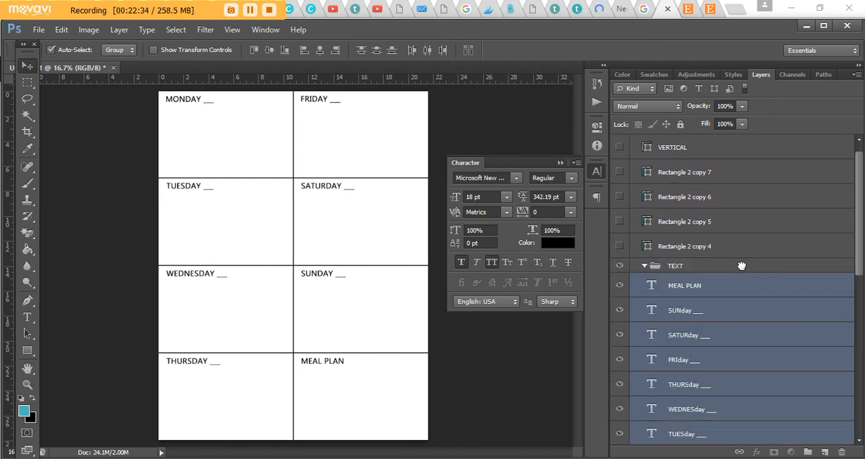
{"action": "left_click_drag", "start_coordinate": [735, 292], "coordinate": [667, 141]}
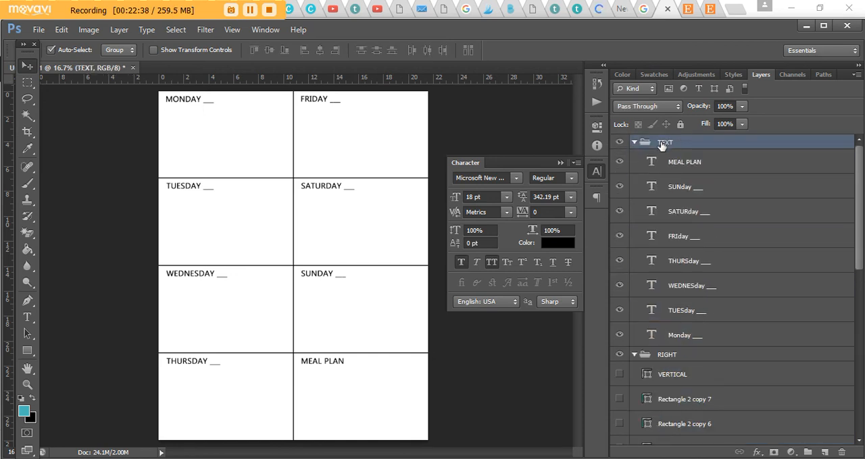
- Try Mongolian Baiti on the TEXT group and Nexa Rust Slab on all eight labels, undoing the font change
{"action": "left_click", "coordinate": [518, 178]}
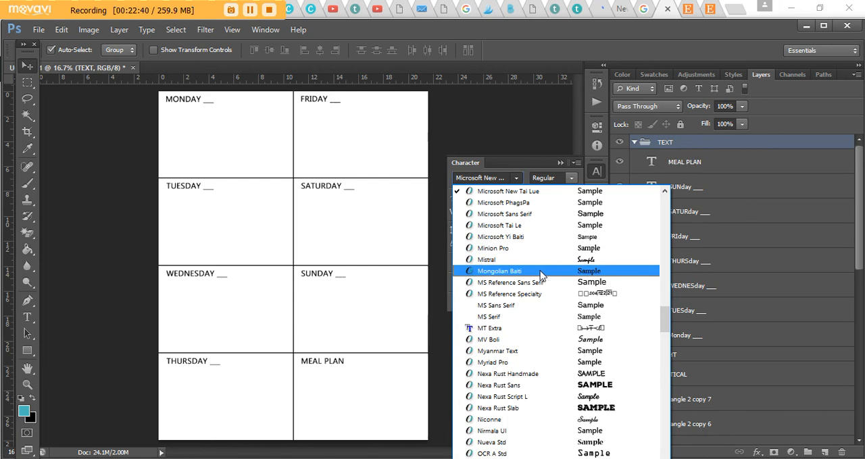
{"action": "left_click", "coordinate": [560, 274]}
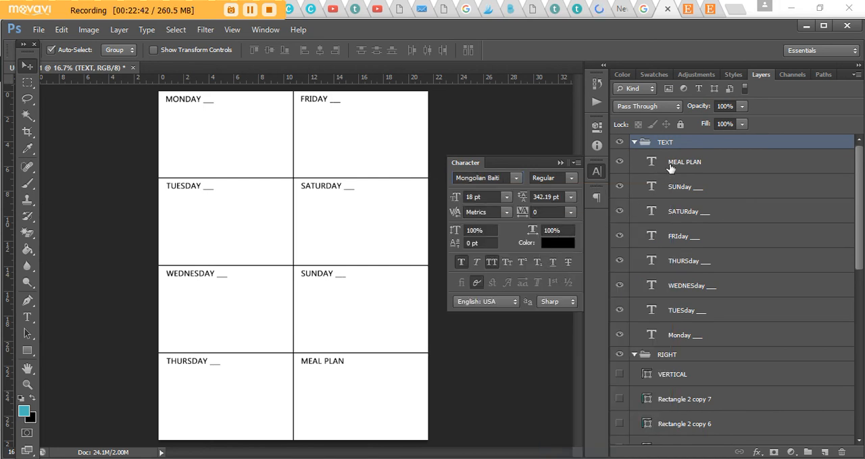
{"action": "left_click", "coordinate": [689, 336], "text": "shift"}
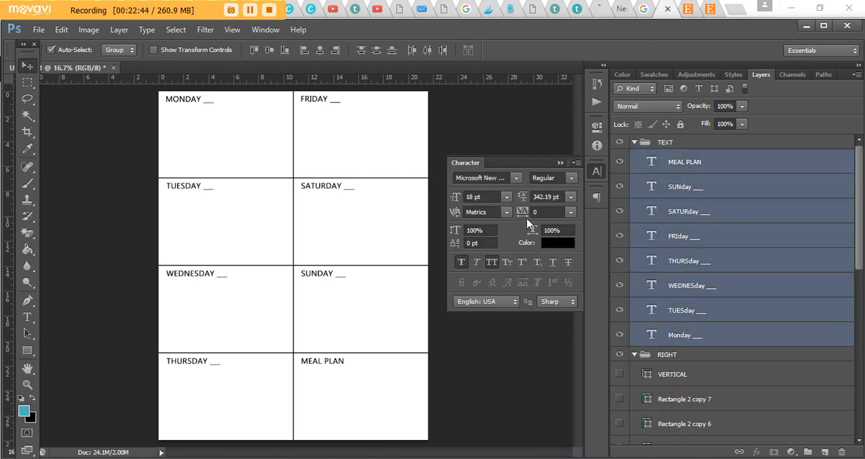
{"action": "left_click", "coordinate": [517, 178]}
{"action": "scroll", "coordinate": [561, 365], "scroll_direction": "down", "scroll_amount": 3}
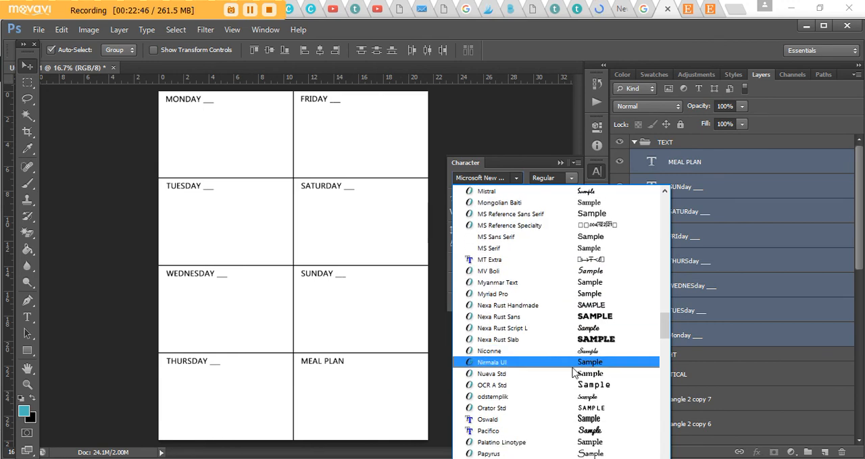
{"action": "left_click", "coordinate": [596, 340]}
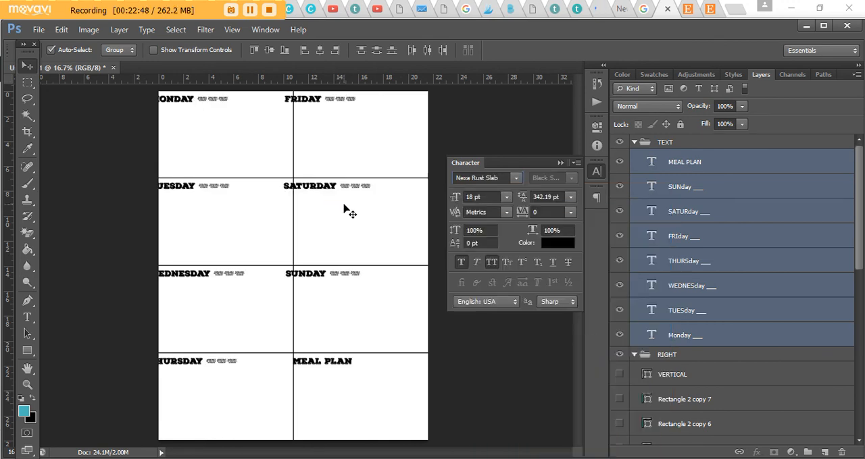
{"action": "left_click", "coordinate": [62, 29]}
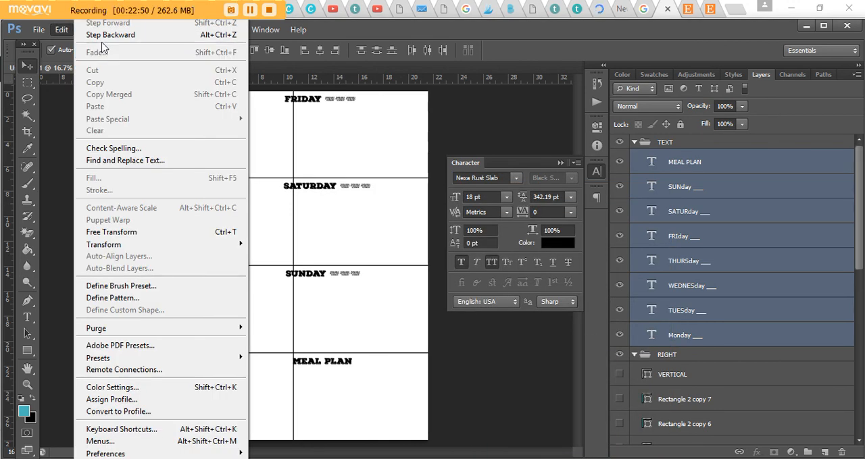
{"action": "left_click", "coordinate": [108, 35]}
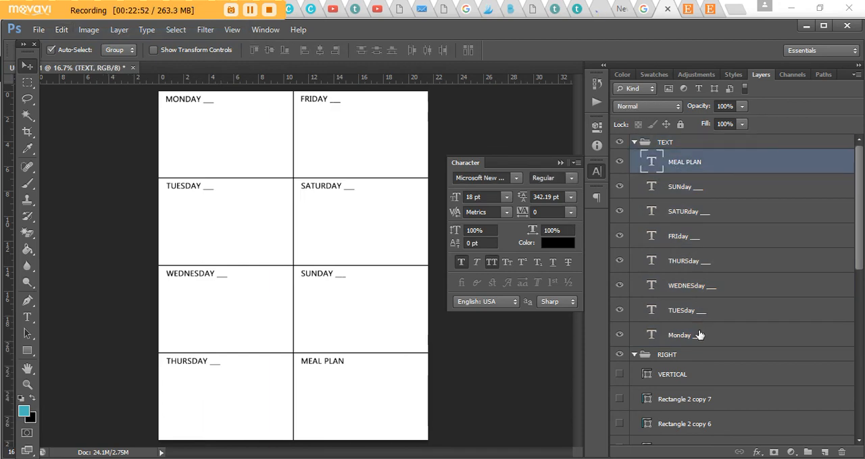
- Try a red text colour on all eight section labels and undo it
{"action": "left_click", "coordinate": [558, 242]}
{"action": "left_click", "coordinate": [516, 278]}
{"action": "left_click", "coordinate": [532, 268]}
{"action": "left_click", "coordinate": [689, 242]}
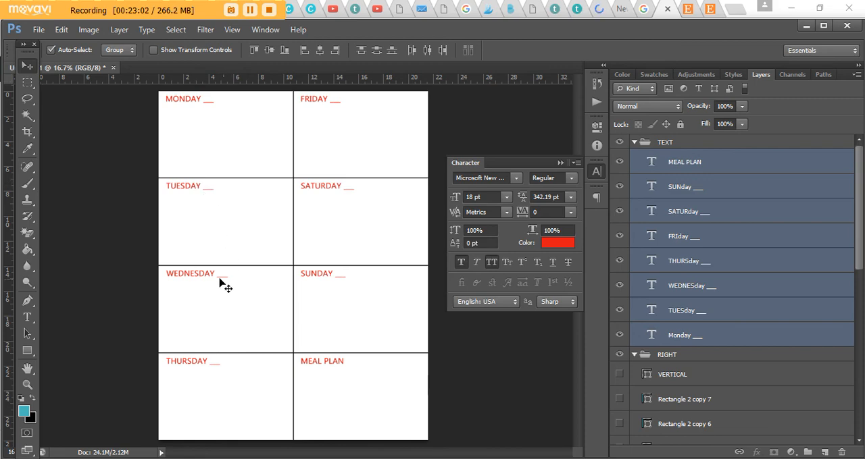
{"action": "left_click", "coordinate": [62, 30]}
{"action": "left_click", "coordinate": [112, 34]}
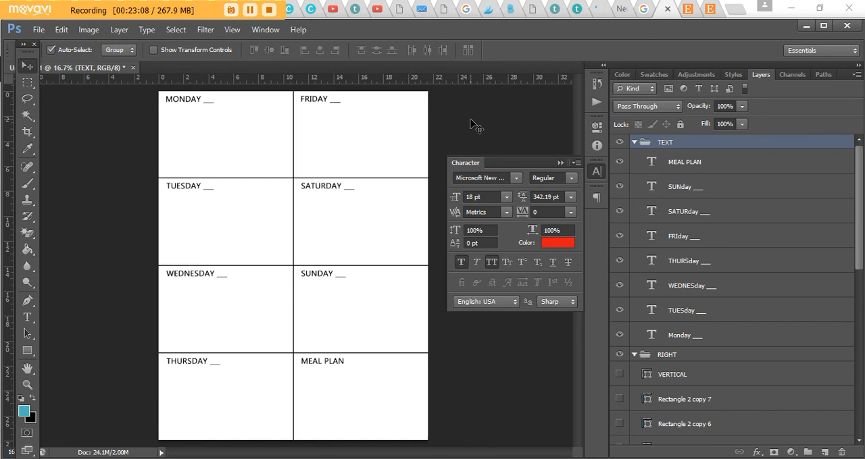
- Change the fill of the four divider line layers, from HORIZONTAL LINE 1 copy to HOR LINE 3, to pink
{"action": "scroll", "coordinate": [736, 242], "scroll_direction": "down", "scroll_amount": 8}
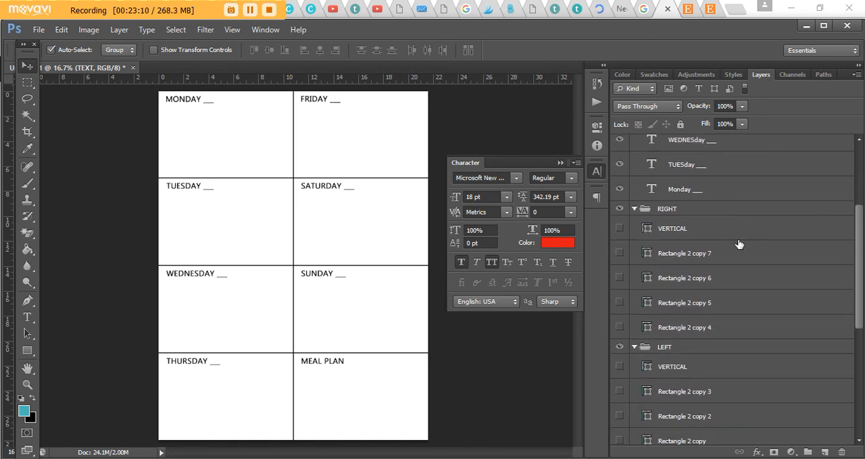
{"action": "scroll", "coordinate": [739, 250], "scroll_direction": "down", "scroll_amount": 5}
{"action": "left_click", "coordinate": [720, 267]}
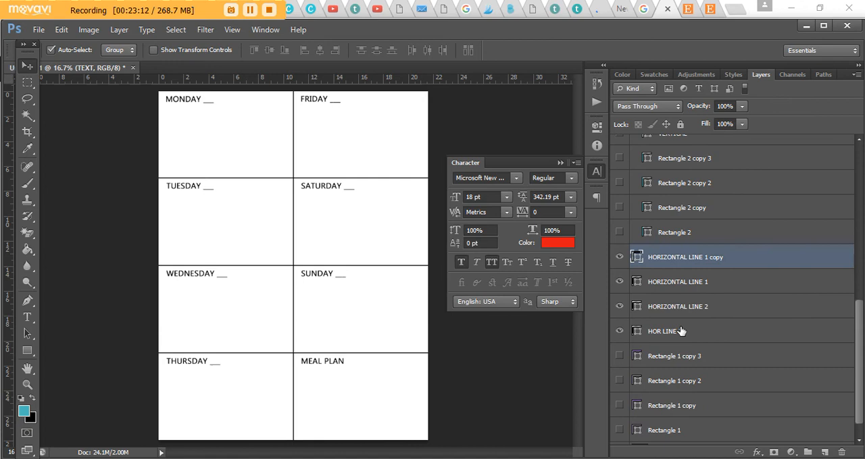
{"action": "left_click", "coordinate": [696, 331], "text": "shift"}
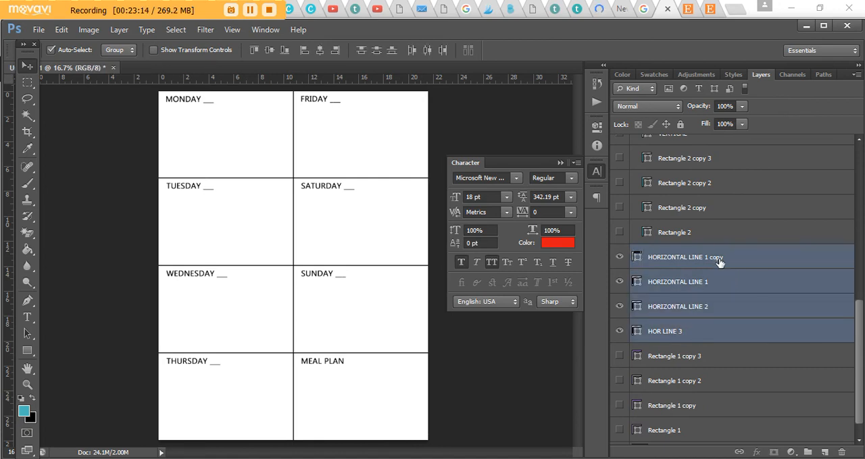
{"action": "left_click", "coordinate": [682, 265]}
{"action": "left_click", "coordinate": [681, 334], "text": "shift"}
{"action": "left_click", "coordinate": [27, 350]}
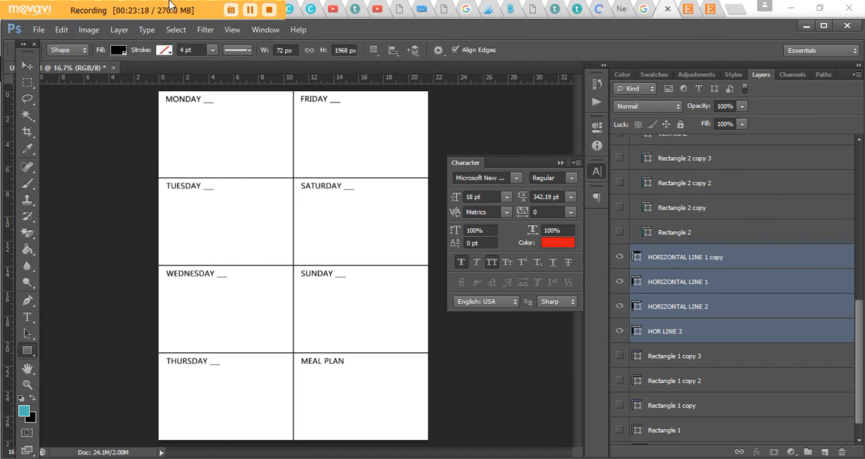
{"action": "left_click", "coordinate": [119, 50]}
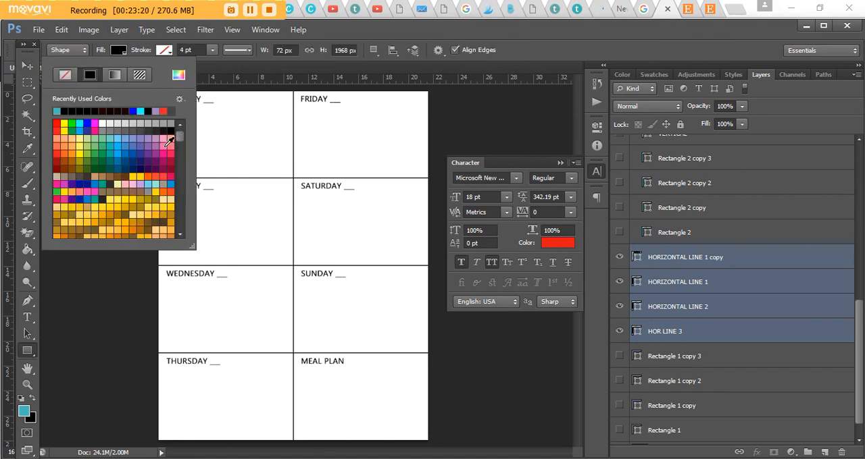
{"action": "left_click", "coordinate": [163, 149]}
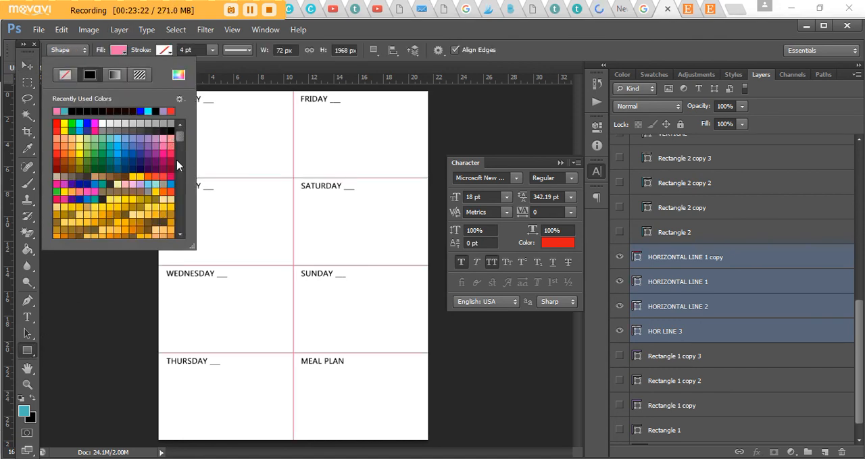
- Examine the fill swatches, their preset colour libraries and the custom fill colour picker without changing the divider lines
{"action": "left_click_drag", "start_coordinate": [179, 133], "coordinate": [176, 113]}
{"action": "left_click", "coordinate": [179, 100]}
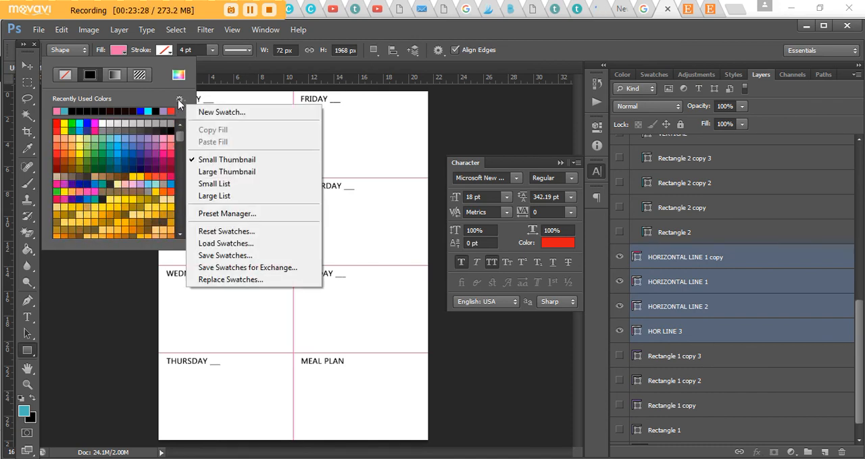
{"action": "left_click", "coordinate": [654, 75]}
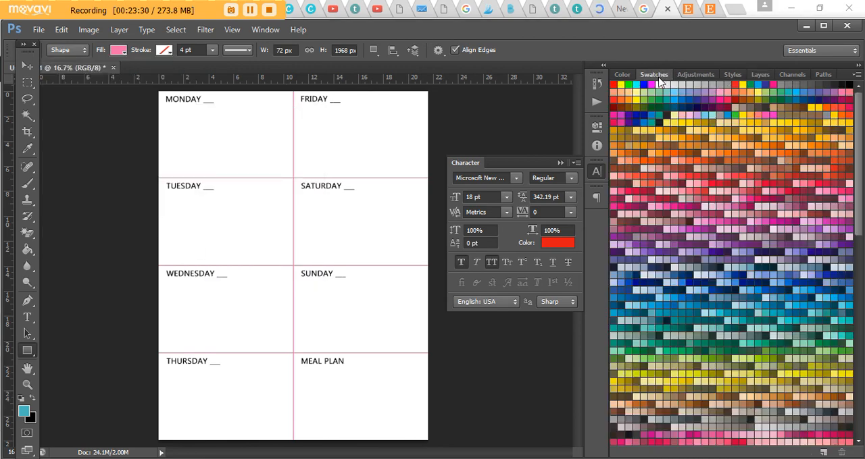
{"action": "left_click", "coordinate": [857, 75]}
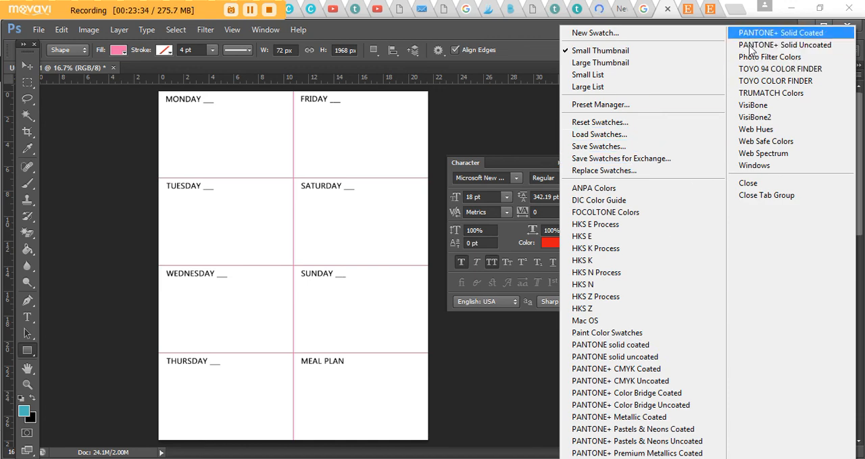
{"action": "left_click", "coordinate": [792, 70]}
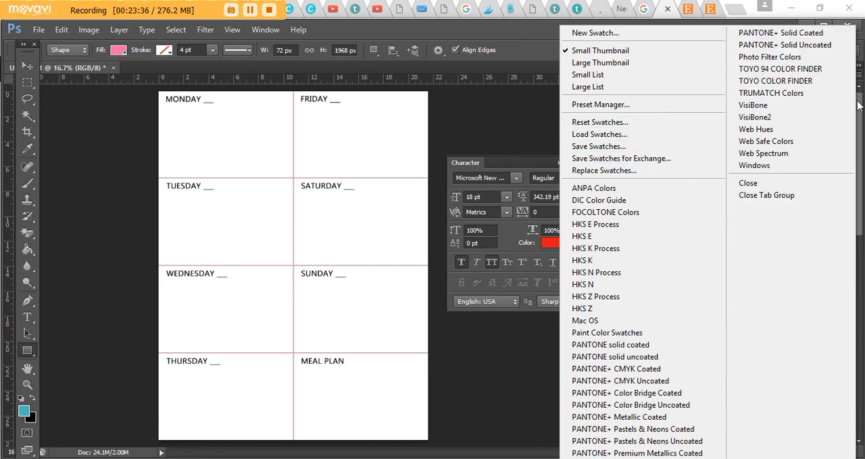
{"action": "left_click", "coordinate": [117, 50]}
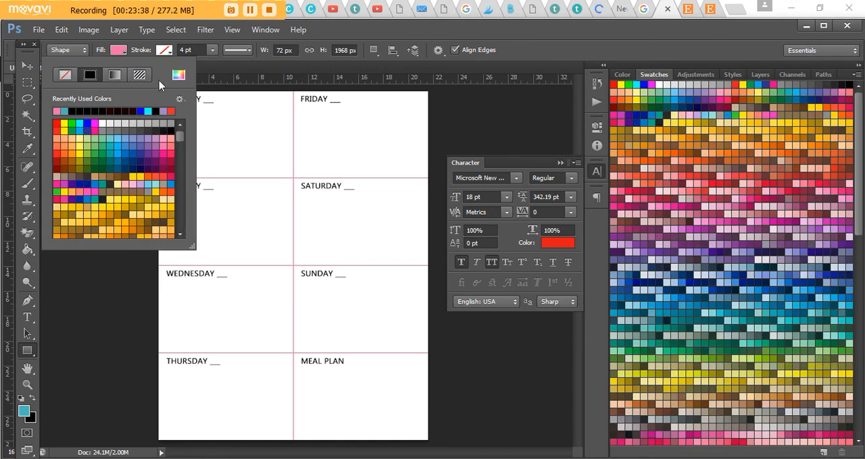
{"action": "left_click", "coordinate": [178, 74]}
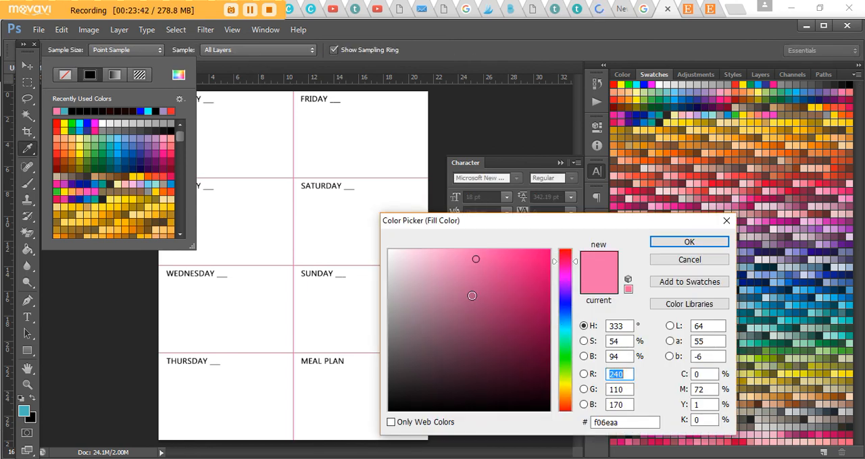
{"action": "left_click", "coordinate": [727, 221]}
{"action": "left_click", "coordinate": [125, 52]}
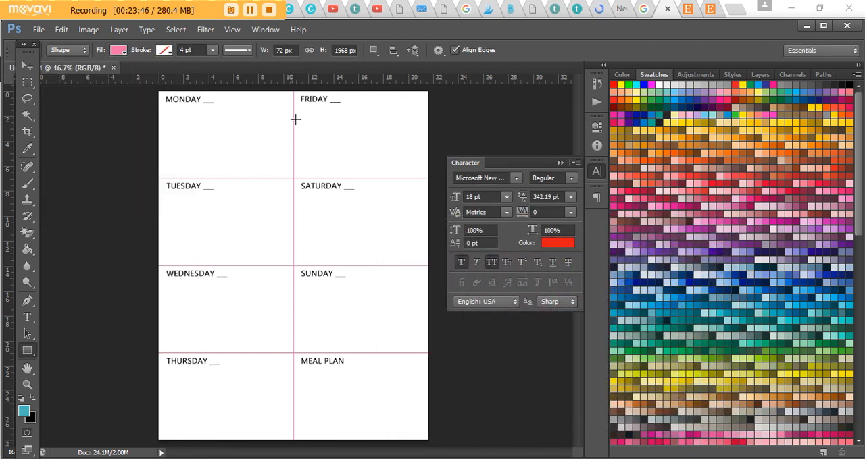
- Change the fill of the four divider line layers, from HORIZONTAL LINE 1 copy to HOR LINE 3, to black
{"action": "left_click", "coordinate": [116, 51]}
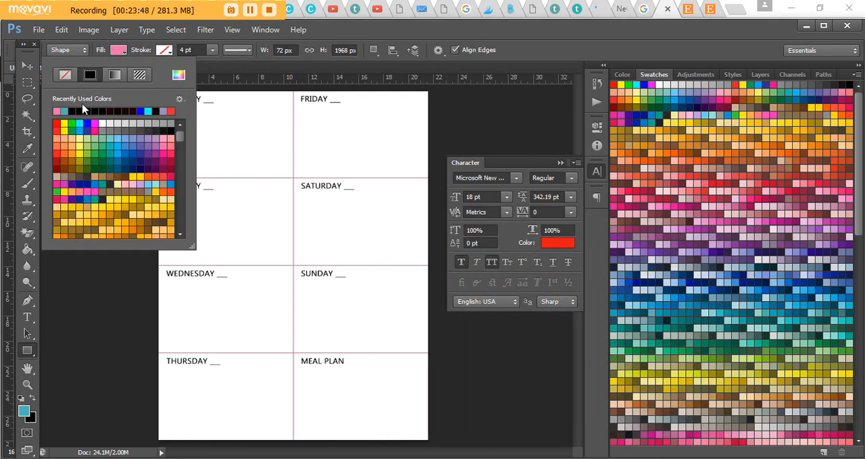
{"action": "left_click", "coordinate": [134, 112]}
{"action": "left_click", "coordinate": [27, 66]}
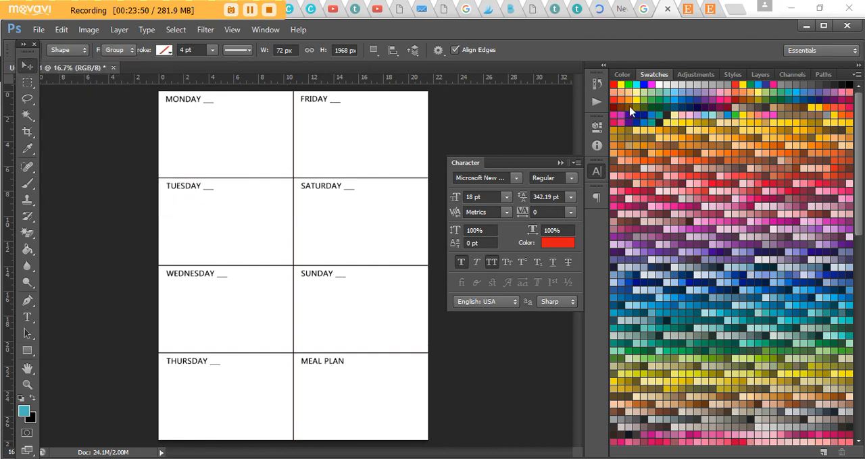
{"action": "left_click", "coordinate": [619, 76]}
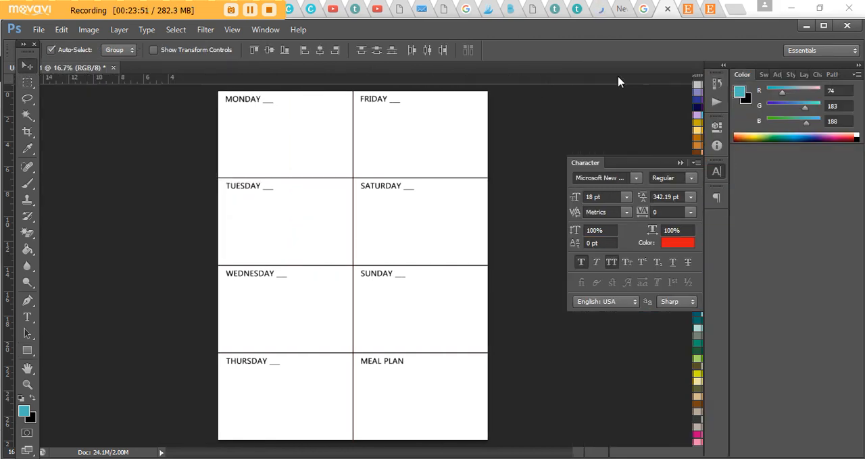
{"action": "left_click", "coordinate": [803, 75]}
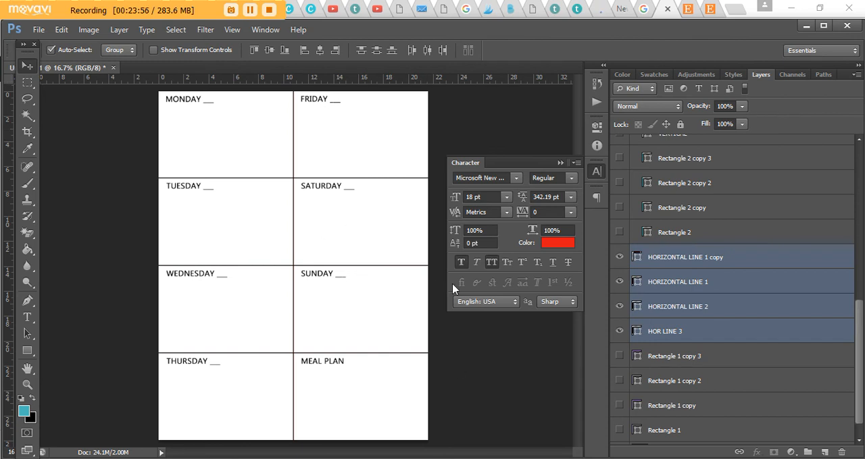
{"action": "left_click", "coordinate": [561, 163]}
{"action": "left_click", "coordinate": [39, 30]}
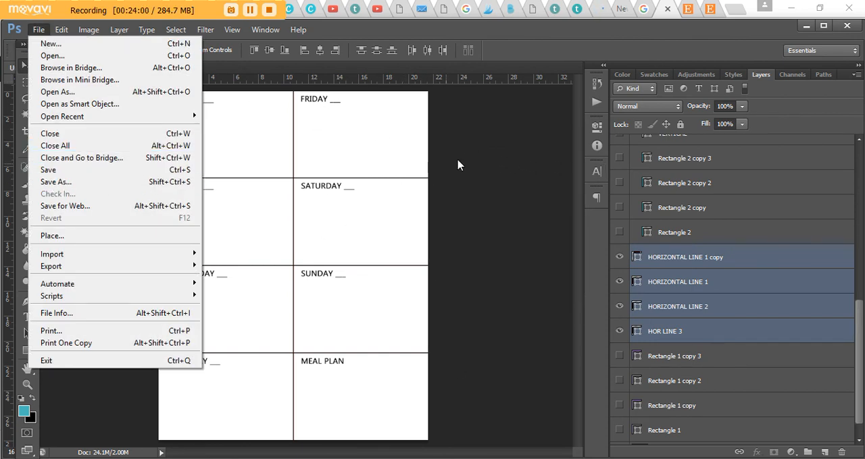
{"action": "left_click", "coordinate": [503, 145]}
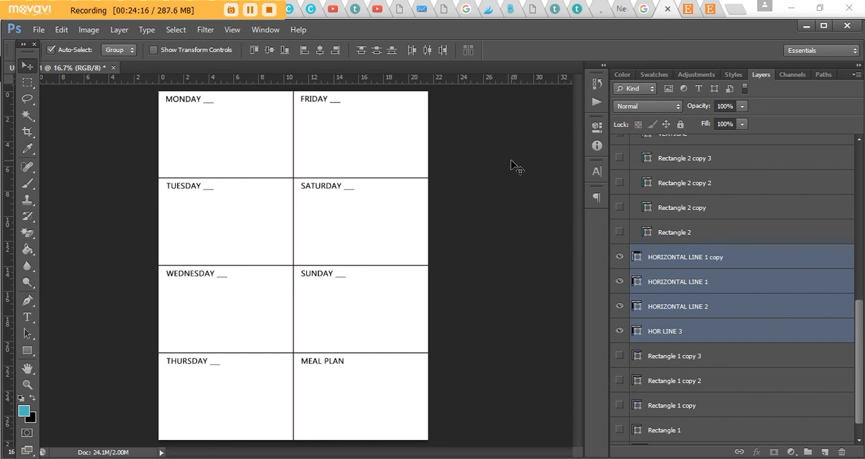
{"action": "left_click", "coordinate": [88, 29]}
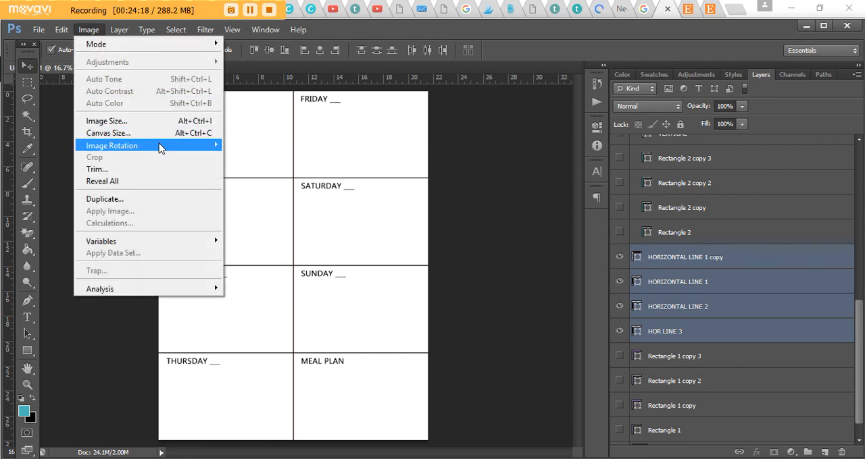
{"action": "mouse_move", "coordinate": [128, 148]}
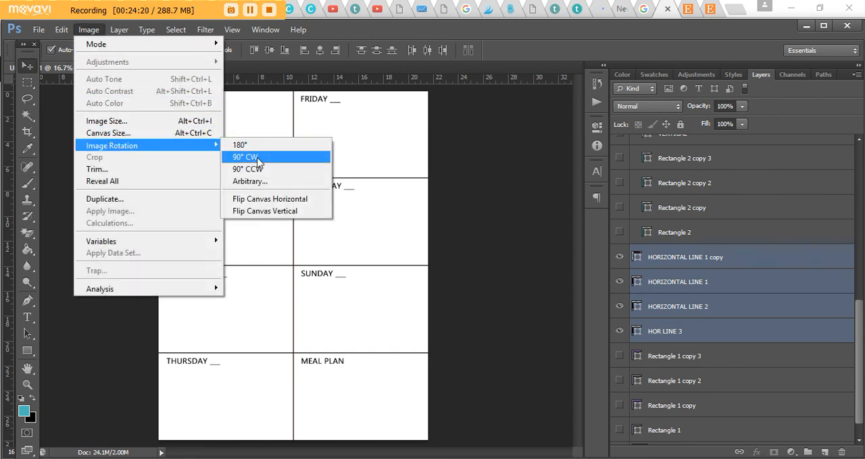
{"action": "left_click", "coordinate": [482, 195]}
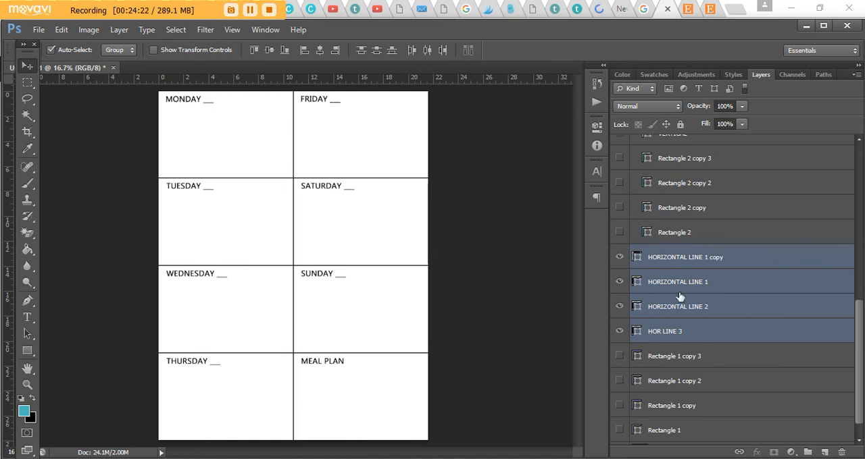
- Try rotating the whole planner canvas 90° clockwise
{"action": "scroll", "coordinate": [702, 284], "scroll_direction": "up", "scroll_amount": 5}
{"action": "scroll", "coordinate": [711, 273], "scroll_direction": "up", "scroll_amount": 3}
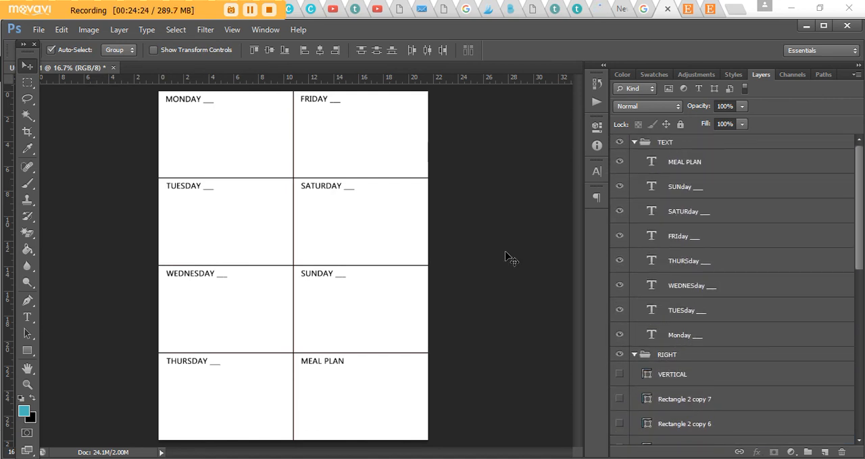
{"action": "left_click", "coordinate": [89, 29]}
{"action": "mouse_move", "coordinate": [196, 144]}
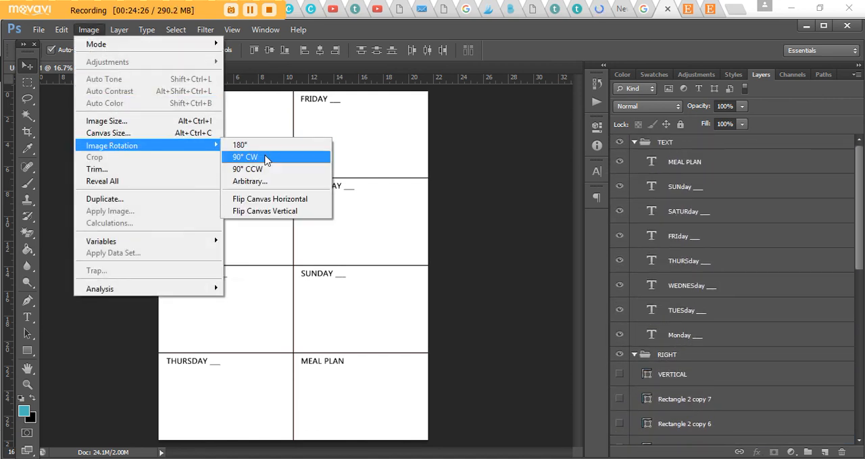
{"action": "left_click", "coordinate": [289, 158]}
- Try rotating all eight label layers in the TEXT group by -90° and moving them so TUESDAY sits in the upper-left cell
{"action": "left_click", "coordinate": [716, 338]}
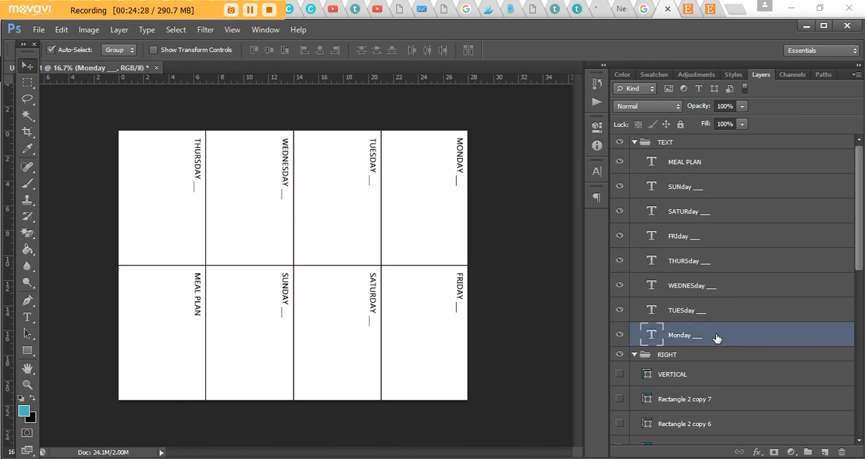
{"action": "left_click", "coordinate": [635, 167], "text": "shift"}
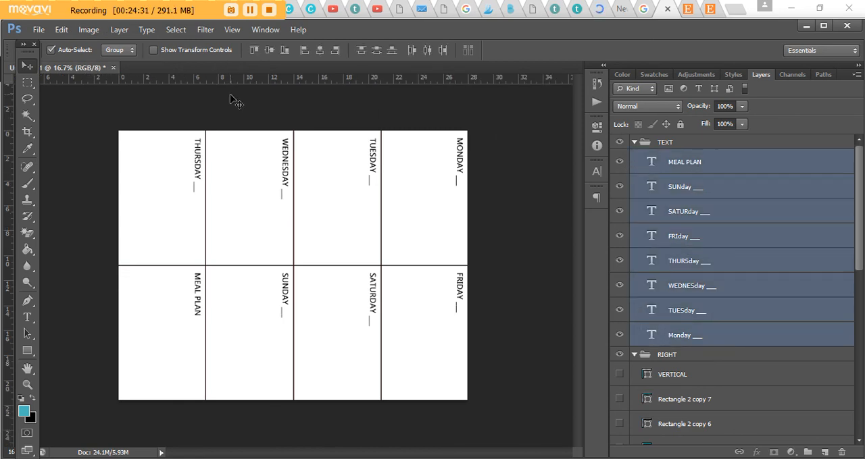
{"action": "key", "text": "ctrl+t"}
{"action": "left_click", "coordinate": [310, 49]}
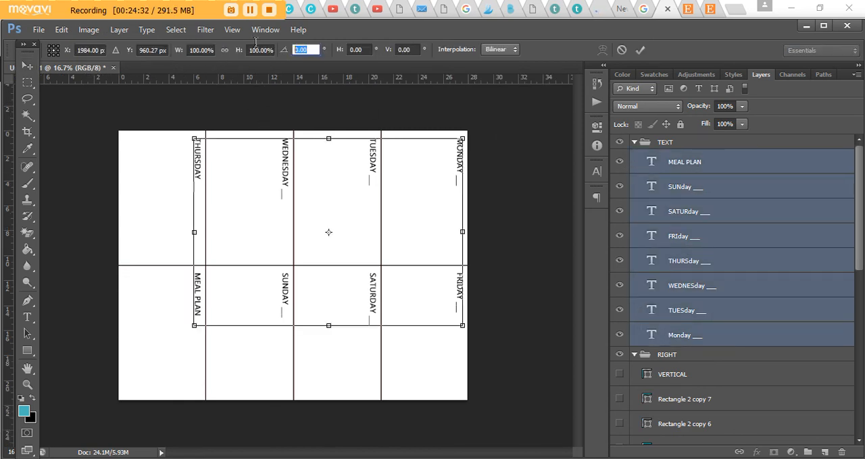
{"action": "type", "text": "90"}
{"action": "key", "text": "BackSpace"}
{"action": "key", "text": "BackSpace"}
{"action": "type", "text": "-90"}
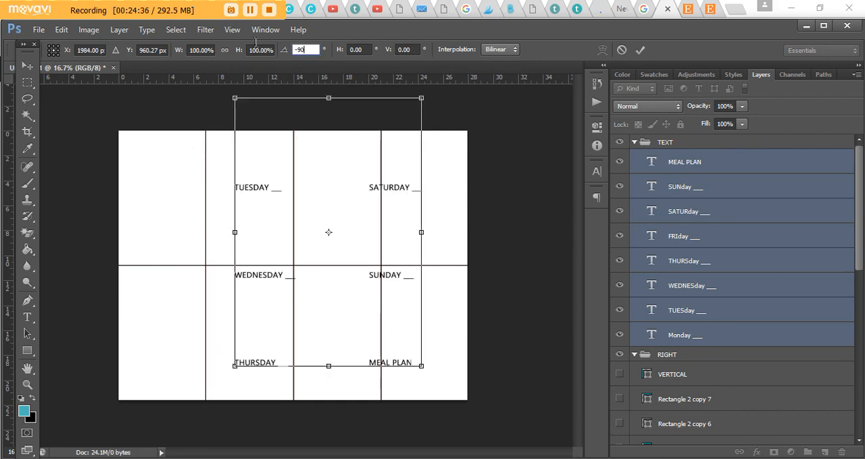
{"action": "key", "text": "Return"}
{"action": "key", "text": "Return"}
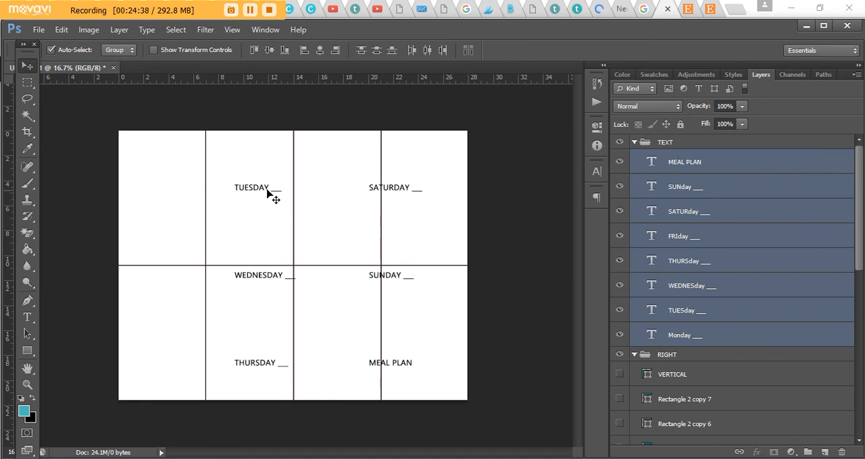
{"action": "left_click_drag", "start_coordinate": [258, 189], "coordinate": [151, 145]}
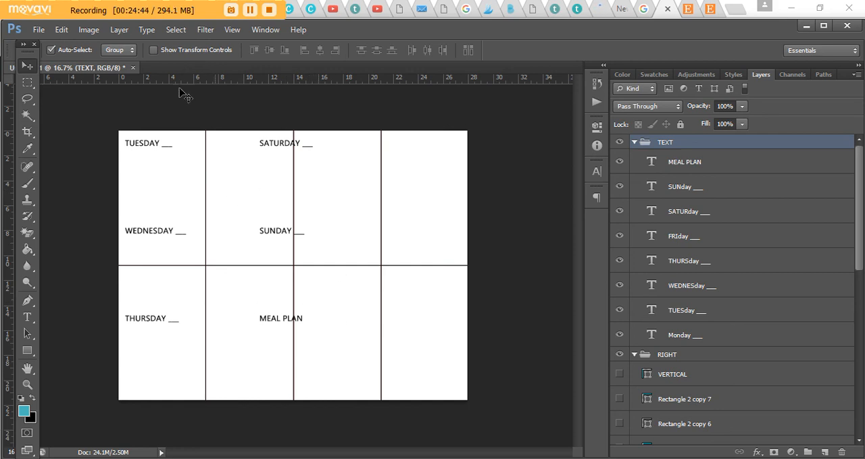
- Undo the label move, the label rotation and the canvas rotation
{"action": "left_click", "coordinate": [61, 30]}
{"action": "left_click", "coordinate": [95, 33]}
{"action": "left_click", "coordinate": [61, 29]}
{"action": "left_click", "coordinate": [70, 26]}
{"action": "left_click", "coordinate": [64, 30]}
{"action": "left_click", "coordinate": [95, 33]}
- Rename the HORIZONTAL LINE 1 copy layer as VERTICAL
{"action": "scroll", "coordinate": [767, 316], "scroll_direction": "down", "scroll_amount": 3}
{"action": "scroll", "coordinate": [743, 297], "scroll_direction": "down", "scroll_amount": 2}
{"action": "scroll", "coordinate": [721, 270], "scroll_direction": "up", "scroll_amount": 3}
{"action": "scroll", "coordinate": [723, 253], "scroll_direction": "down", "scroll_amount": 3}
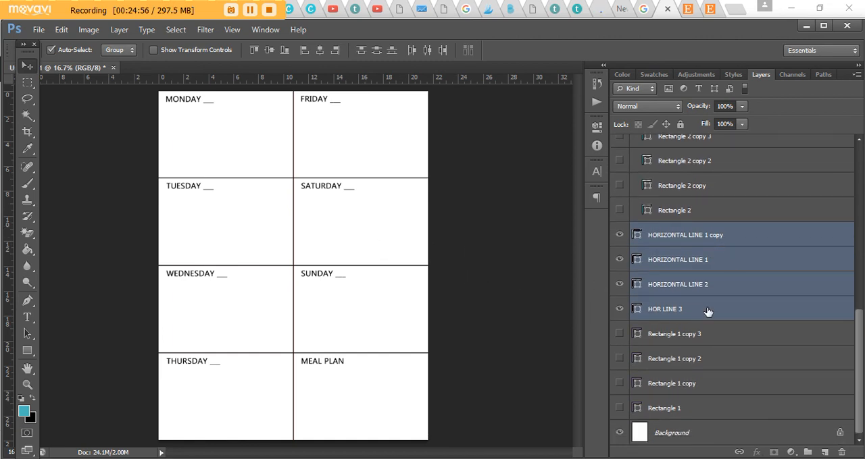
{"action": "scroll", "coordinate": [792, 295], "scroll_direction": "up", "scroll_amount": 10}
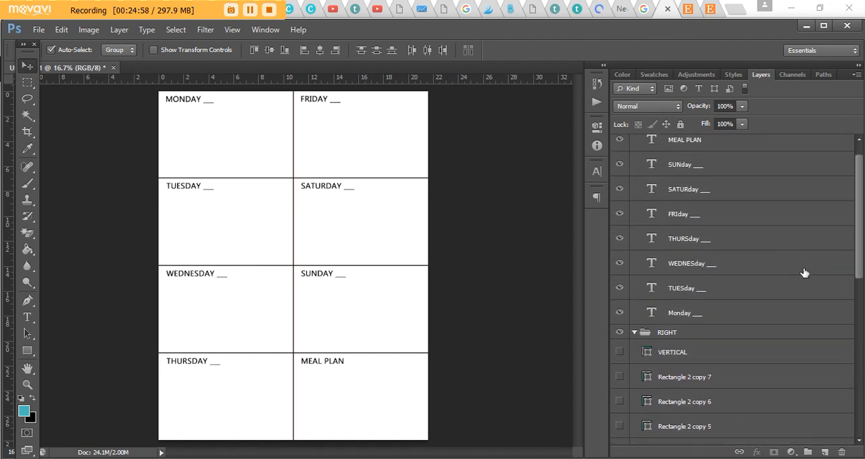
{"action": "scroll", "coordinate": [804, 271], "scroll_direction": "up", "scroll_amount": 1}
{"action": "scroll", "coordinate": [811, 274], "scroll_direction": "down", "scroll_amount": 10}
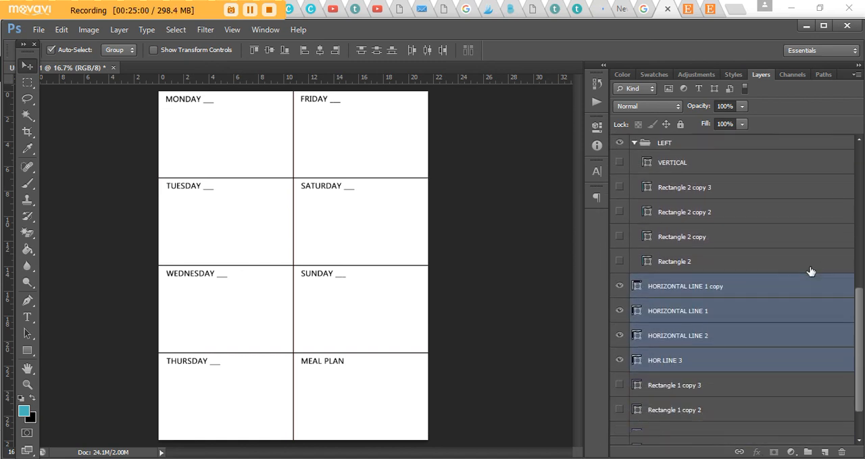
{"action": "left_click", "coordinate": [700, 262]}
{"action": "double_click", "coordinate": [702, 262]}
{"action": "type", "text": "VERTICAL"}
{"action": "key", "text": "Return"}
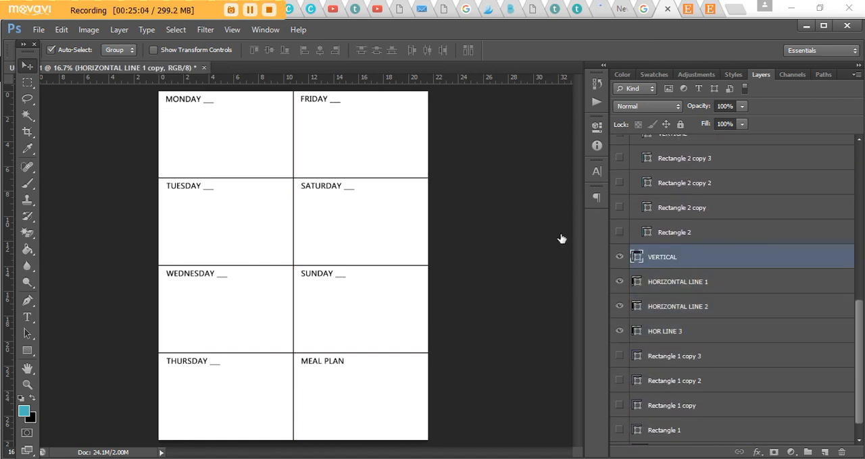
- Duplicate the VERTICAL divider line layer
{"action": "key", "text": "ctrl+t"}
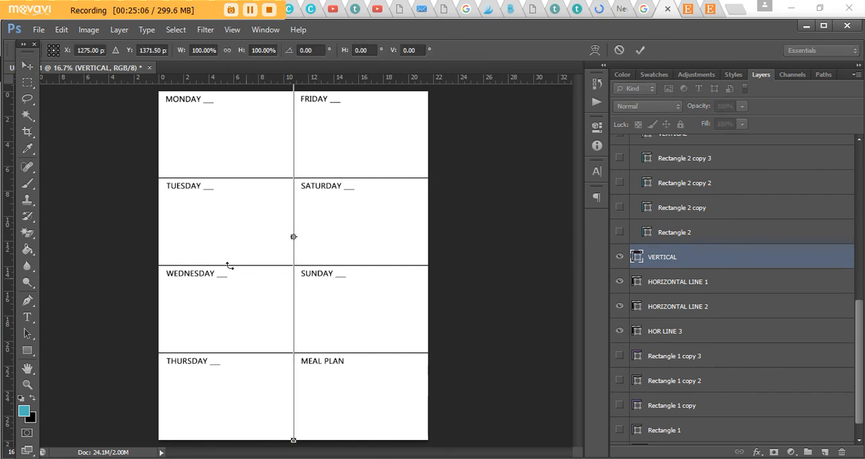
{"action": "key", "text": "ctrl+plus"}
{"action": "key", "text": "Return"}
{"action": "key", "text": "ctrl+j"}
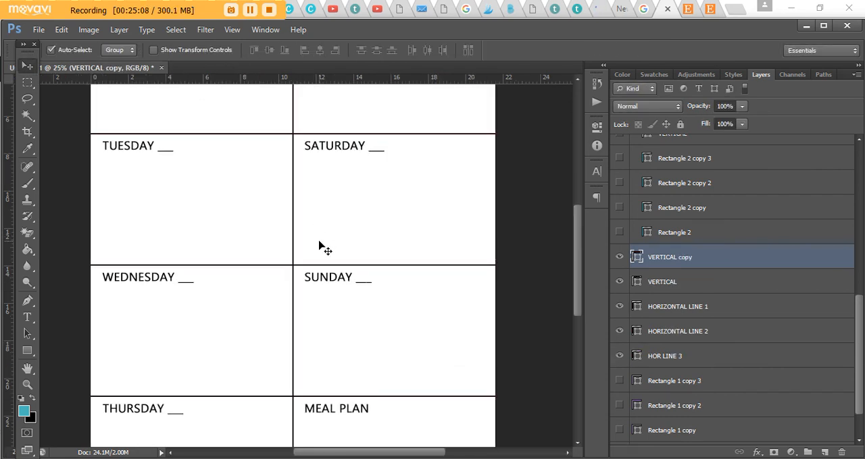
- Move the duplicated vertical line into the left half of the page, at about X 648 px
{"action": "key", "text": "ctrl+t"}
{"action": "key", "text": "ctrl+plus"}
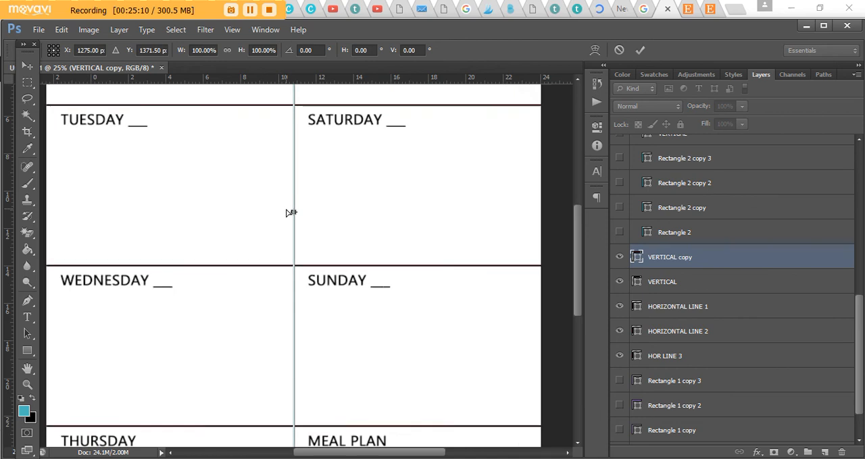
{"action": "key", "text": "ctrl+plus"}
{"action": "left_click_drag", "start_coordinate": [293, 188], "coordinate": [116, 203]}
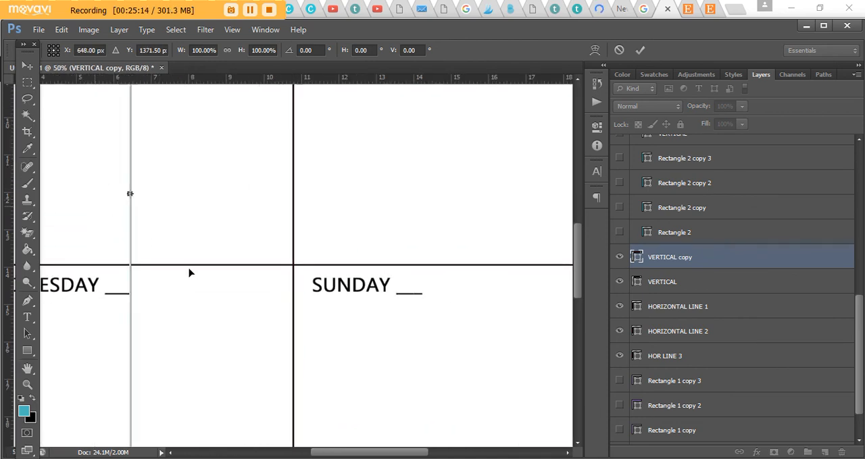
{"action": "key", "text": "ctrl+minus"}
{"action": "left_click_drag", "start_coordinate": [356, 453], "coordinate": [307, 455]}
{"action": "key", "text": "ctrl+plus"}
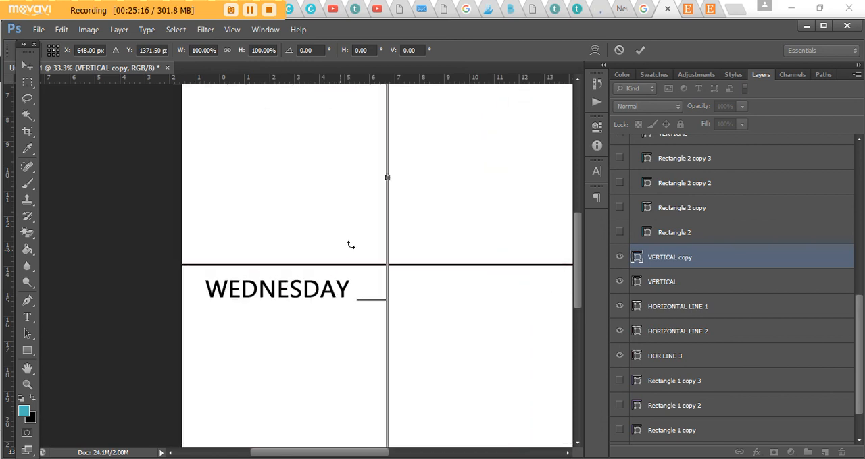
{"action": "key", "text": "Return"}
- Centre the duplicated vertical line horizontally within a rectangular selection spanning from the page's left edge to the original vertical line
{"action": "left_click", "coordinate": [27, 81]}
{"action": "left_click_drag", "start_coordinate": [140, 138], "coordinate": [492, 297]}
{"action": "left_click_drag", "start_coordinate": [741, 362], "coordinate": [403, 279]}
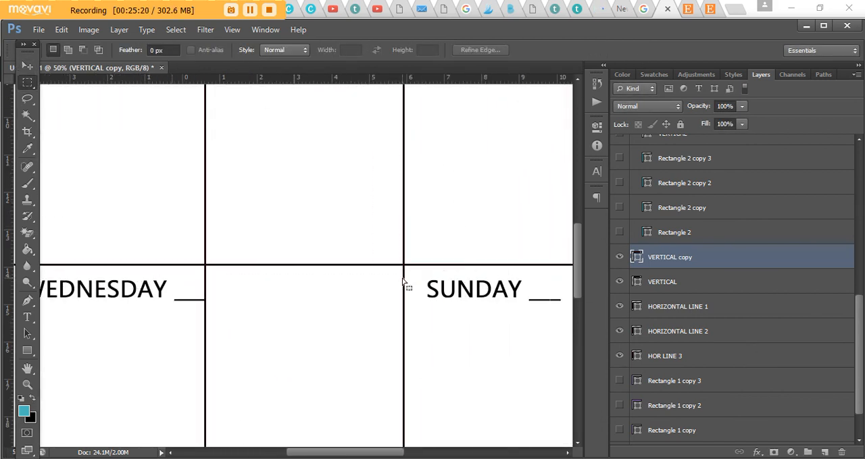
{"action": "left_click", "coordinate": [29, 67]}
{"action": "left_click", "coordinate": [319, 52]}
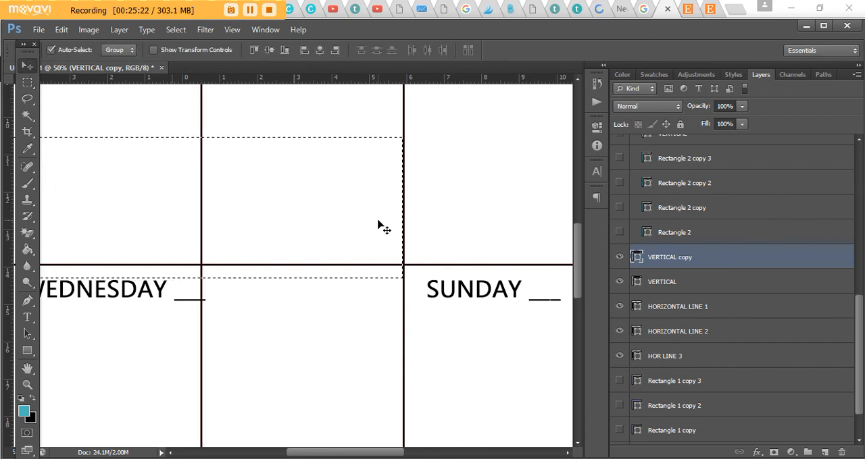
- Clear the rectangular selection covering part of the page's left half
{"action": "key", "text": "ctrl+minus"}
{"action": "key", "text": "ctrl+minus"}
{"action": "key", "text": "ctrl+minus"}
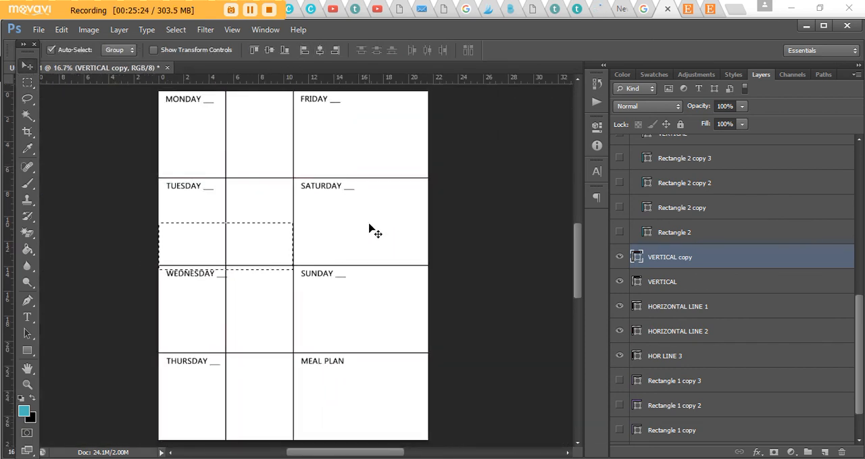
{"action": "key", "text": "ctrl+d"}
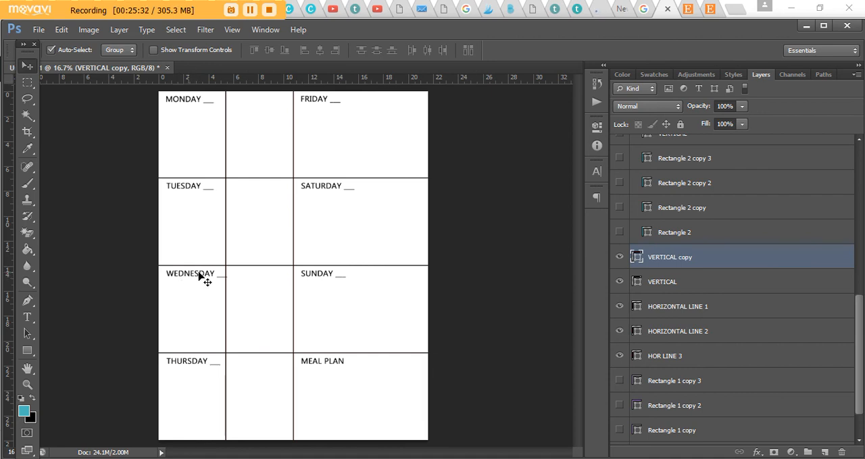
- Undo the deselection, the rectangular selection, and the centring and move of the duplicated vertical line
{"action": "left_click", "coordinate": [66, 34]}
{"action": "left_click", "coordinate": [113, 36]}
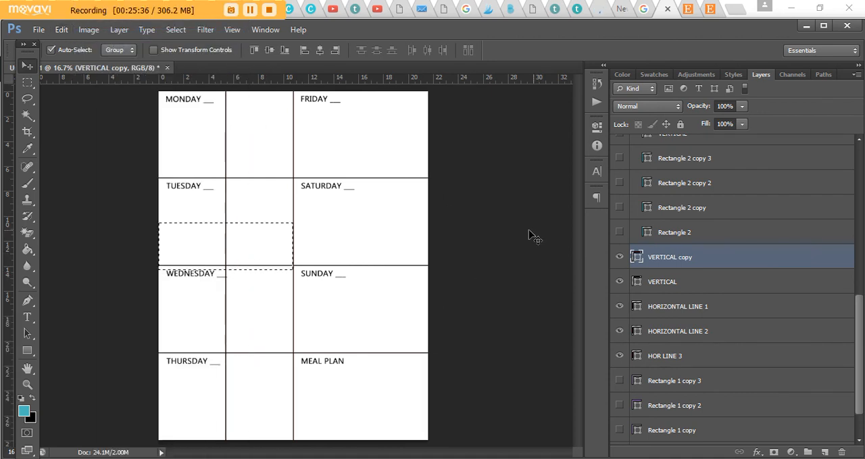
{"action": "left_click", "coordinate": [62, 30]}
{"action": "left_click", "coordinate": [110, 35]}
{"action": "left_click", "coordinate": [64, 30]}
{"action": "left_click", "coordinate": [101, 35]}
{"action": "left_click", "coordinate": [61, 30]}
{"action": "left_click", "coordinate": [110, 34]}
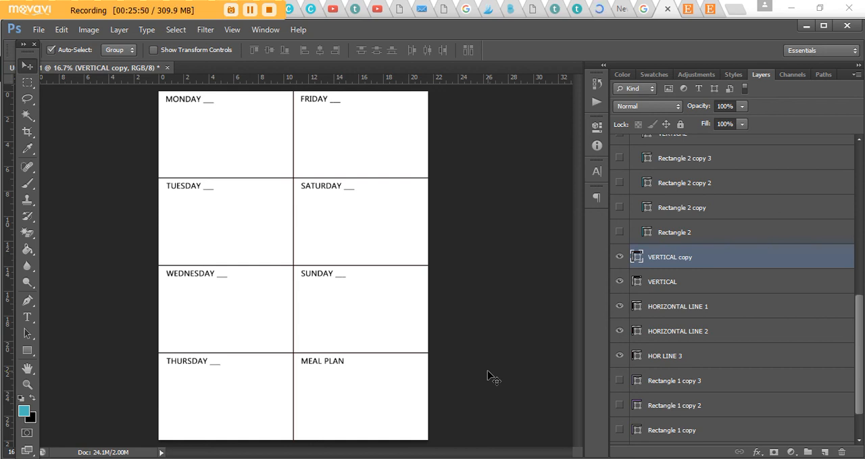
- Check the canvas size in inches without changing it
{"action": "left_click", "coordinate": [95, 30]}
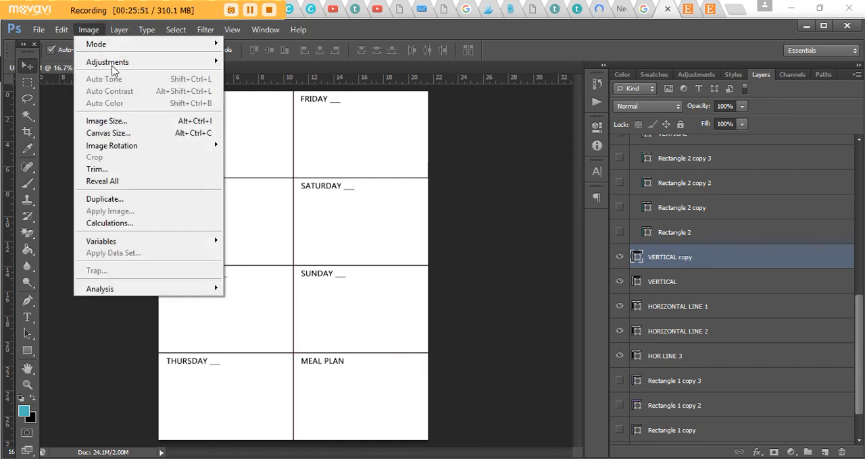
{"action": "left_click", "coordinate": [110, 133]}
{"action": "left_click", "coordinate": [513, 234]}
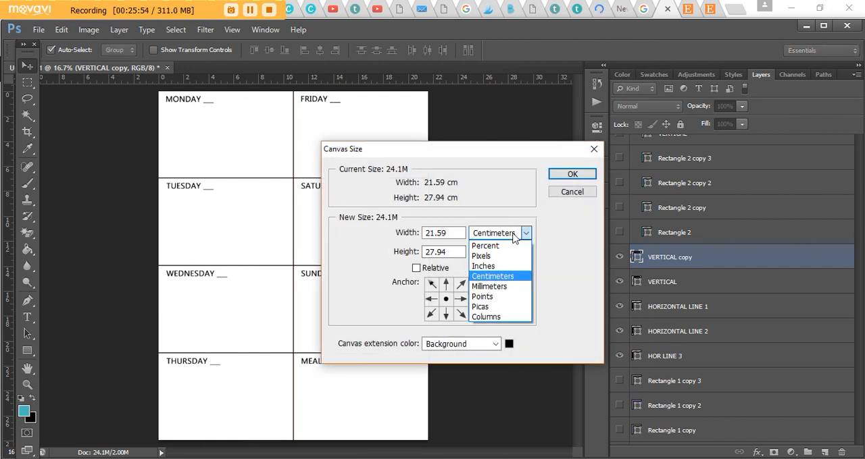
{"action": "left_click", "coordinate": [484, 266]}
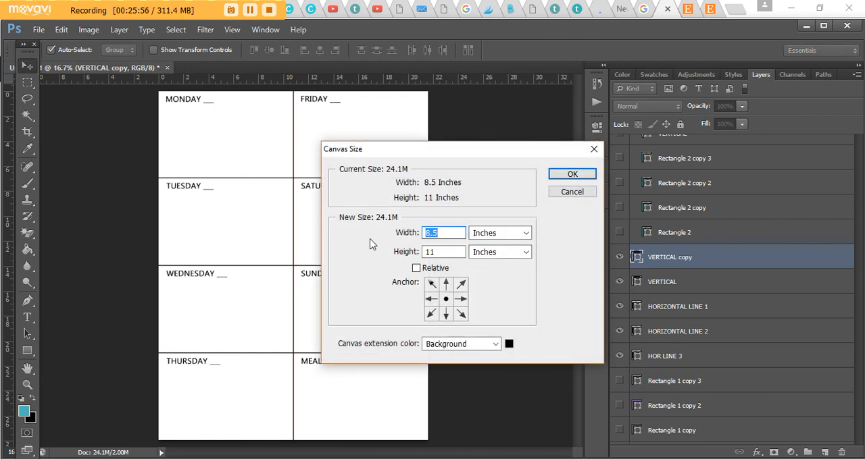
{"action": "left_click", "coordinate": [571, 191]}
- Select every layer and group from Rectangle 1 up to the TEXT group, leaving out the Background
{"action": "scroll", "coordinate": [692, 405], "scroll_direction": "down", "scroll_amount": 2}
{"action": "left_click", "coordinate": [692, 417]}
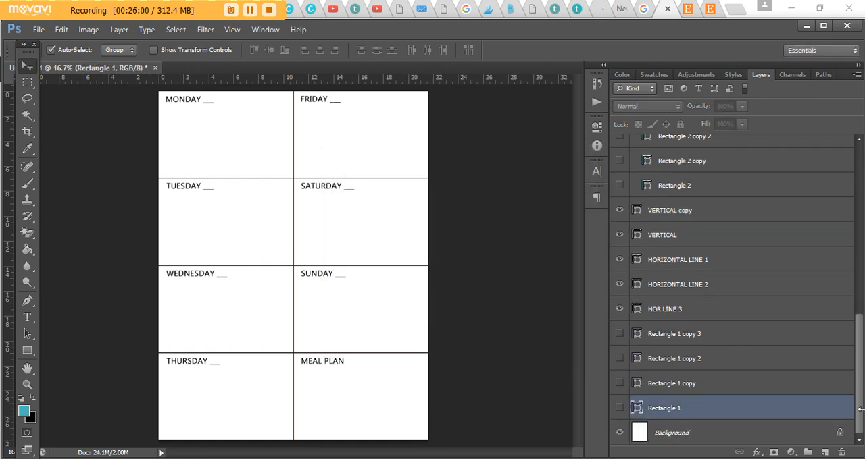
{"action": "scroll", "coordinate": [862, 347], "scroll_direction": "up", "scroll_amount": 3}
{"action": "scroll", "coordinate": [863, 346], "scroll_direction": "up", "scroll_amount": 5}
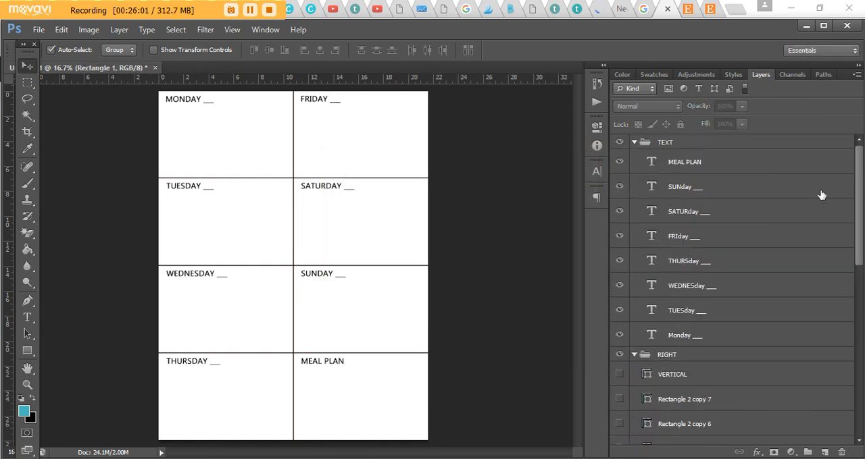
{"action": "left_click", "coordinate": [737, 143], "text": "shift"}
{"action": "scroll", "coordinate": [764, 413], "scroll_direction": "down", "scroll_amount": 5}
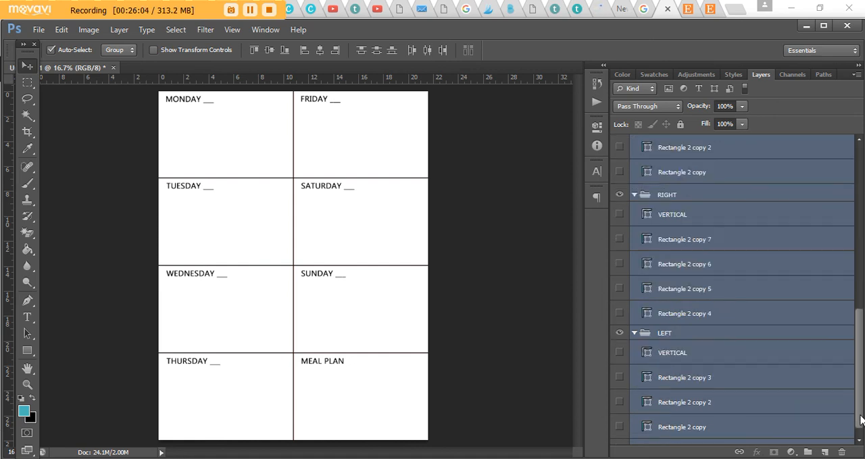
{"action": "scroll", "coordinate": [764, 412], "scroll_direction": "up", "scroll_amount": 5}
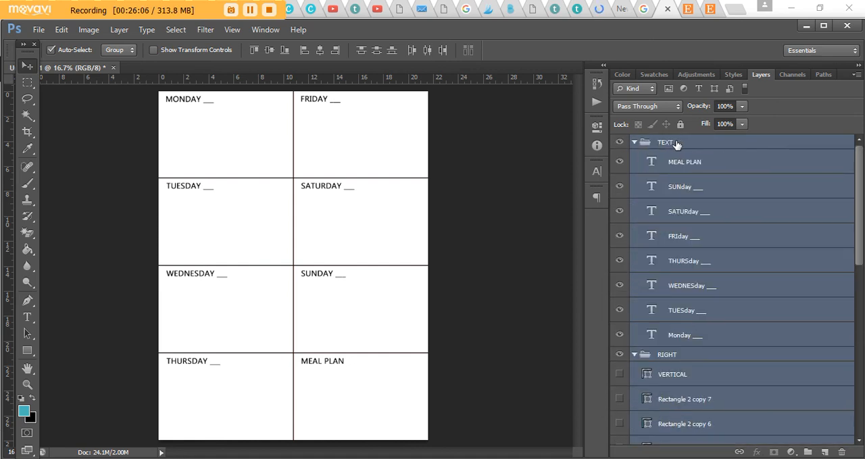
- Scale the selected planner layers to about 58.4% and move them to about X 1820, Y 1348 px, inside the page edges
{"action": "key", "text": "ctrl+t"}
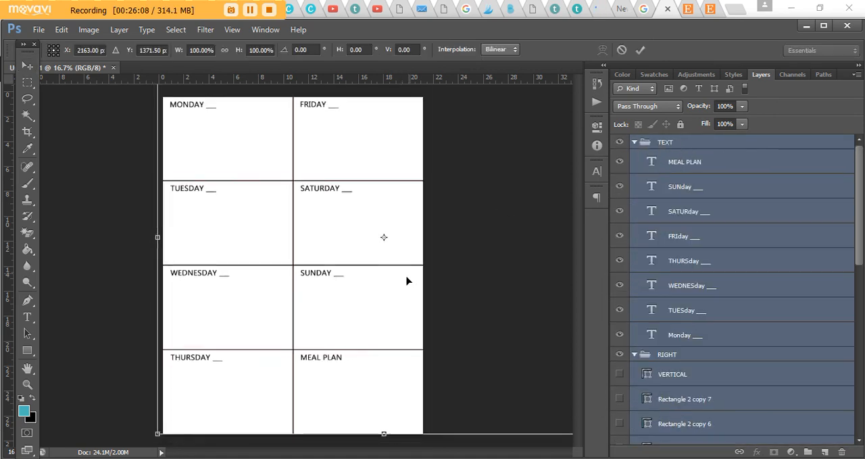
{"action": "key", "text": "ctrl+minus"}
{"action": "left_click_drag", "start_coordinate": [206, 115], "coordinate": [280, 212]}
{"action": "left_click_drag", "start_coordinate": [345, 244], "coordinate": [295, 212]}
{"action": "left_click_drag", "start_coordinate": [482, 354], "coordinate": [450, 331]}
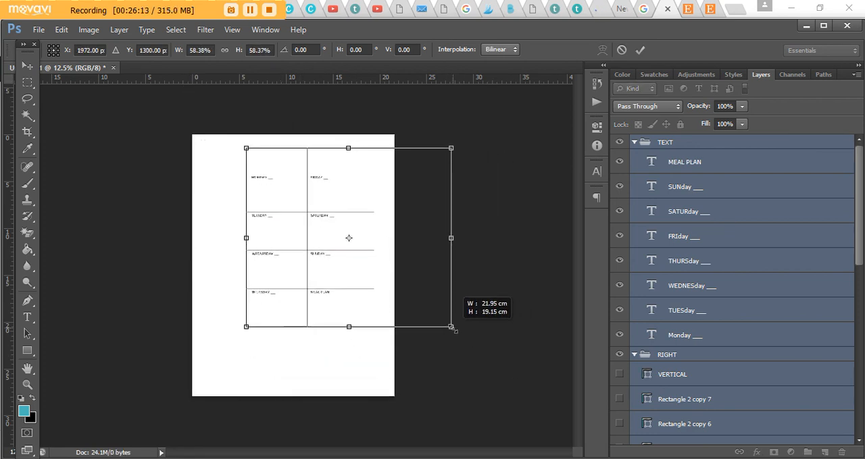
{"action": "left_click_drag", "start_coordinate": [318, 274], "coordinate": [302, 279]}
{"action": "key", "text": "Return"}
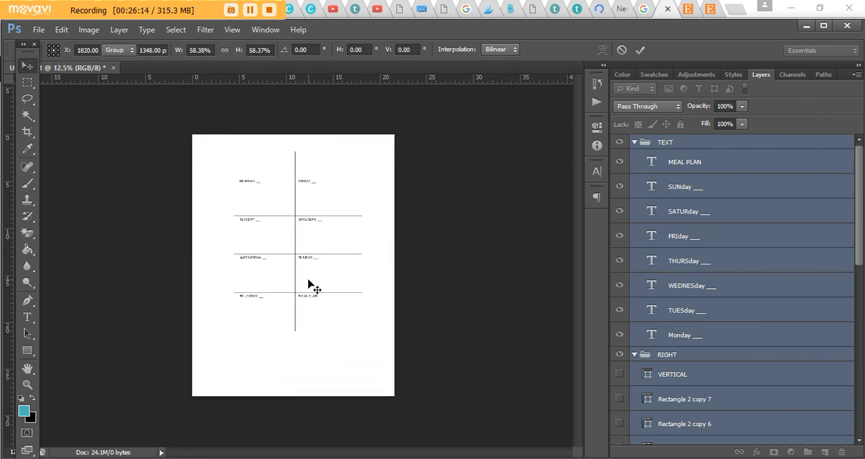
- Examine the scaled-down planner layout and the blank margins around it
{"action": "key", "text": "ctrl+plus"}
{"action": "scroll", "coordinate": [419, 260], "scroll_direction": "up", "scroll_amount": 2}
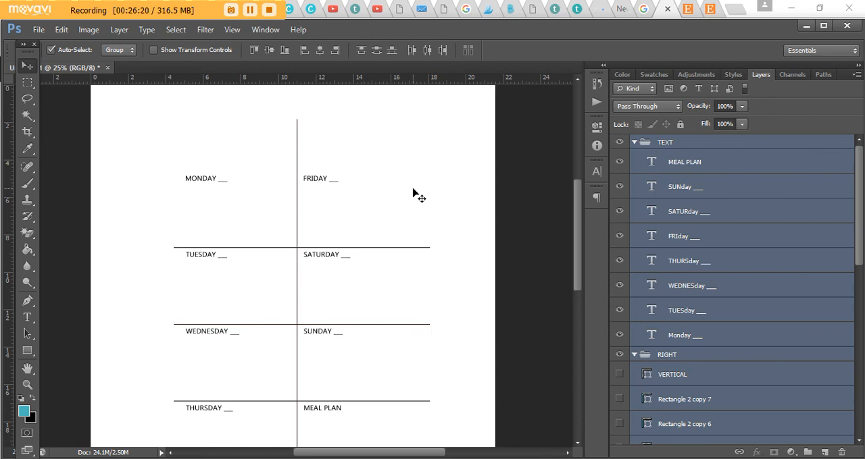
{"action": "scroll", "coordinate": [414, 190], "scroll_direction": "down", "scroll_amount": 1}
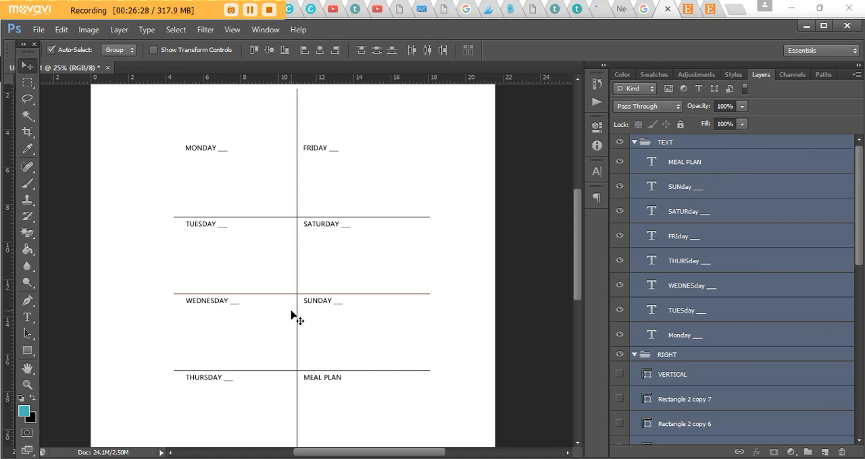
{"action": "scroll", "coordinate": [365, 301], "scroll_direction": "down", "scroll_amount": 1}
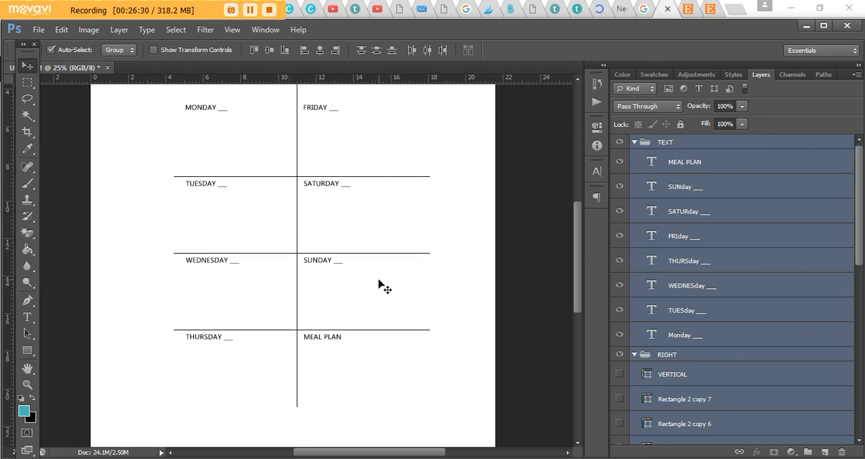
{"action": "scroll", "coordinate": [382, 284], "scroll_direction": "up", "scroll_amount": 1}
{"action": "scroll", "coordinate": [382, 280], "scroll_direction": "up", "scroll_amount": 1}
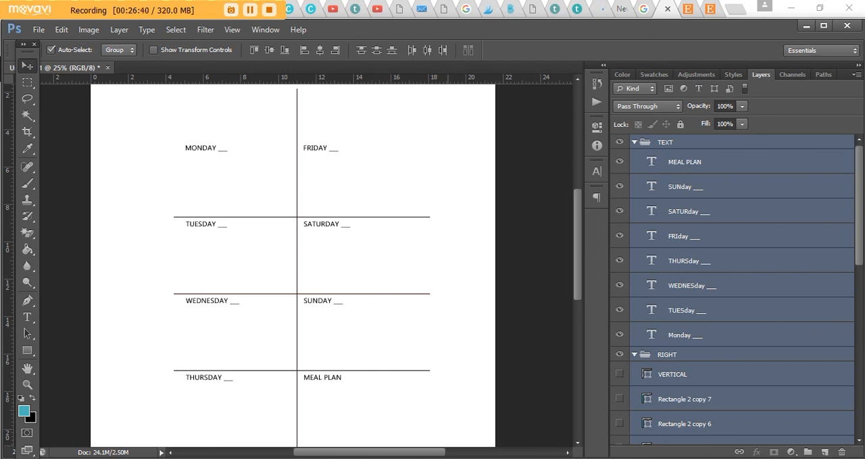
- Switch to Chrome and look through the How to Make Printables in Photoshop course page
{"action": "left_click", "coordinate": [502, 451]}
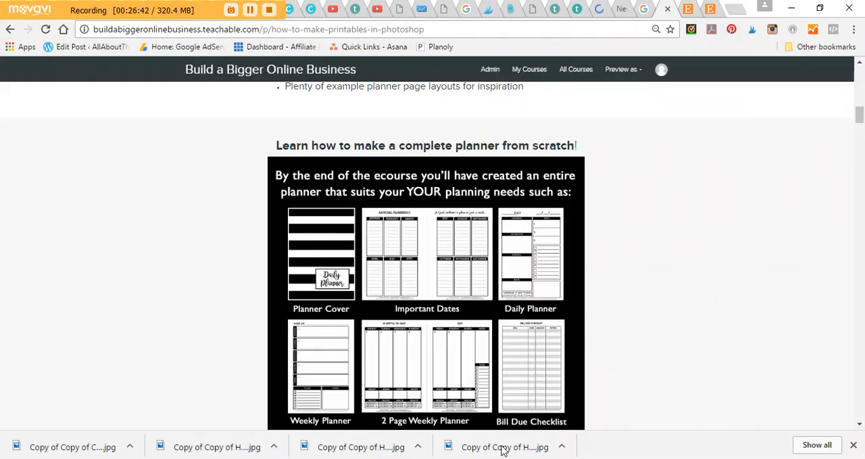
{"action": "scroll", "coordinate": [682, 325], "scroll_direction": "up", "scroll_amount": 4}
{"action": "scroll", "coordinate": [681, 314], "scroll_direction": "down", "scroll_amount": 15}
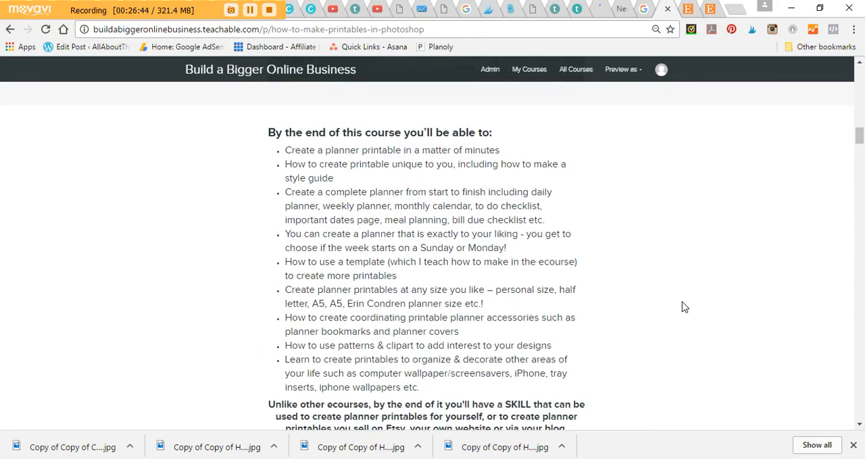
{"action": "scroll", "coordinate": [681, 302], "scroll_direction": "down", "scroll_amount": 15}
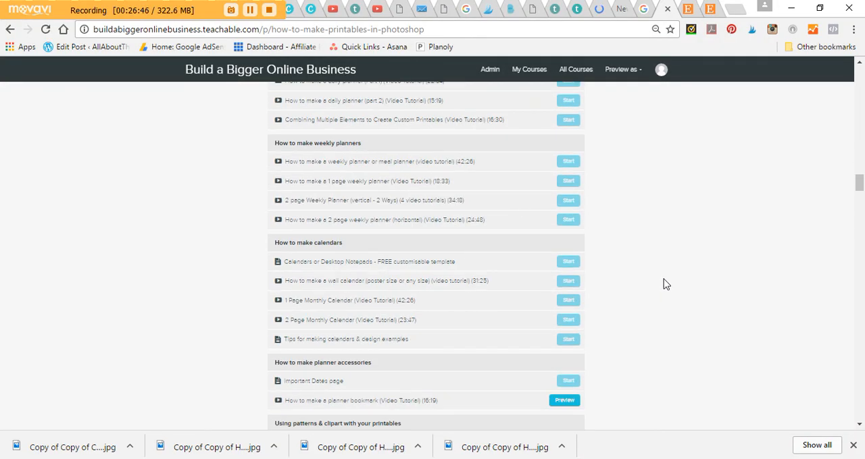
{"action": "scroll", "coordinate": [665, 281], "scroll_direction": "down", "scroll_amount": 15}
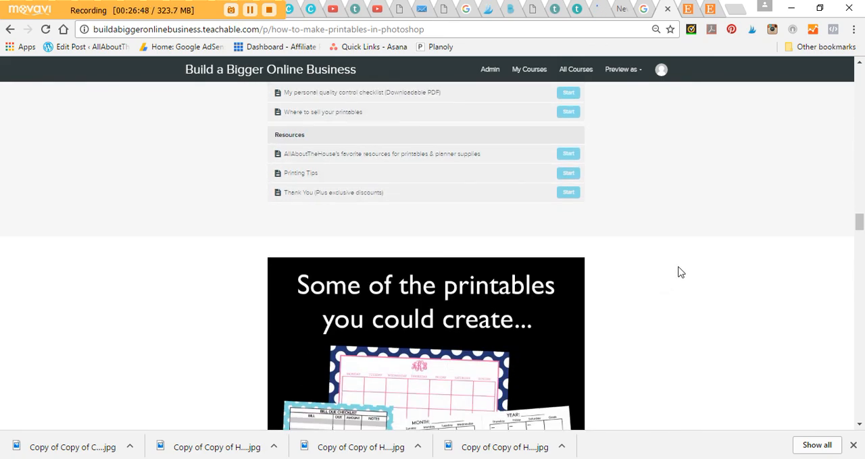
{"action": "scroll", "coordinate": [681, 254], "scroll_direction": "down", "scroll_amount": 5}
{"action": "scroll", "coordinate": [685, 249], "scroll_direction": "down", "scroll_amount": 5}
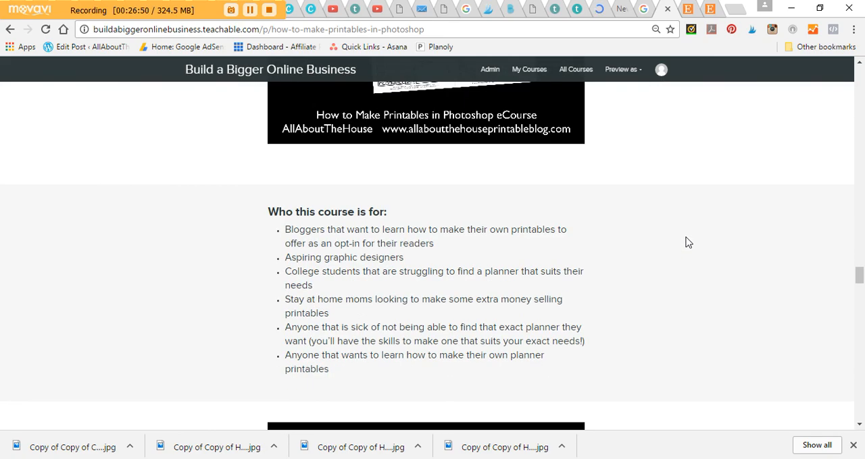